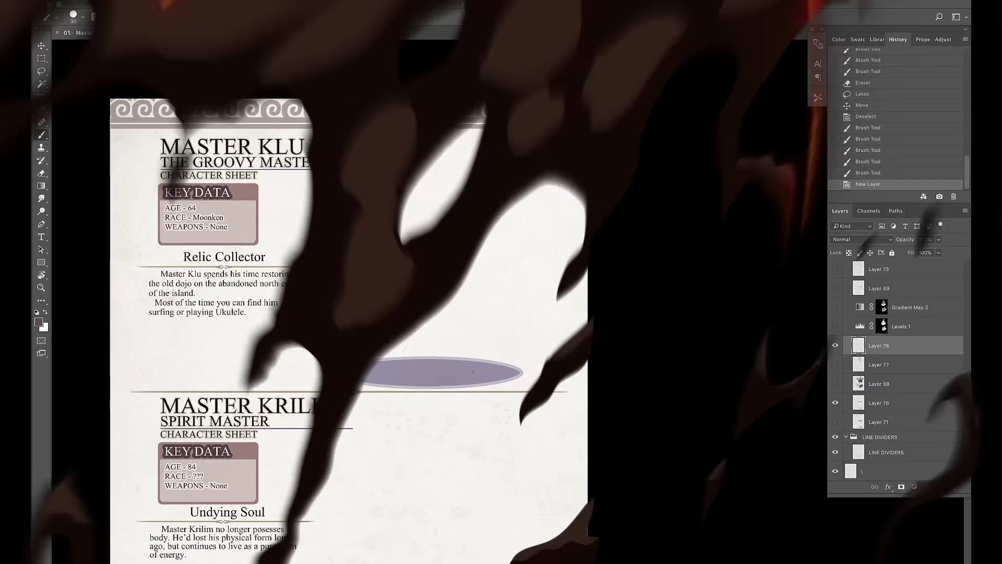
- Rough in the gesture of the seated figure above the purple shadow ellipse
mouse_move(324, 198)
left_mouse_down()
mouse_move(332, 294)
mouse_move(407, 206)
mouse_move(394, 158)
left_mouse_up()
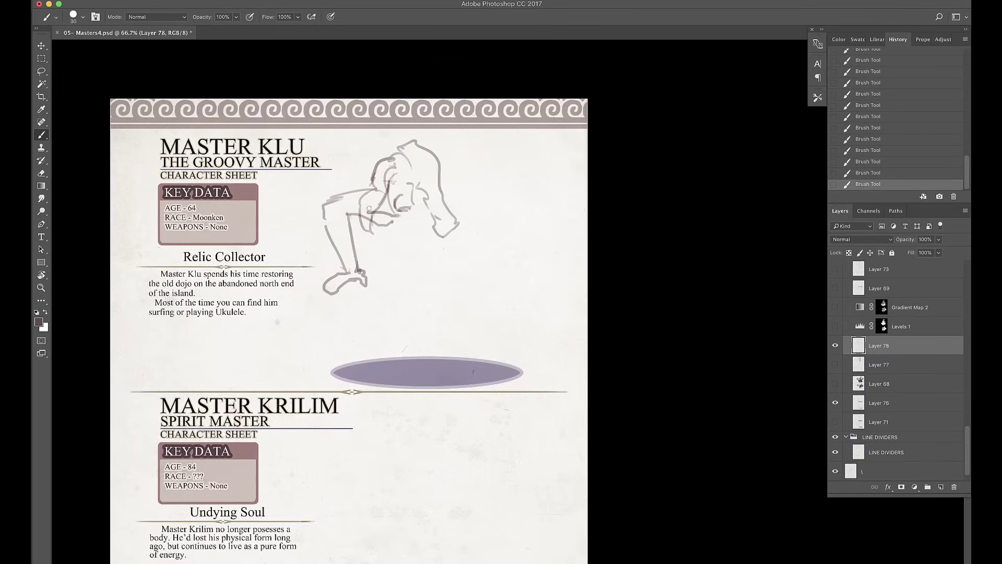
- Sketch the arm and head, then lasso and shrink the head with Free Transform
left_click_drag(484, 179, 459, 214)
left_click_drag(449, 175, 485, 147)
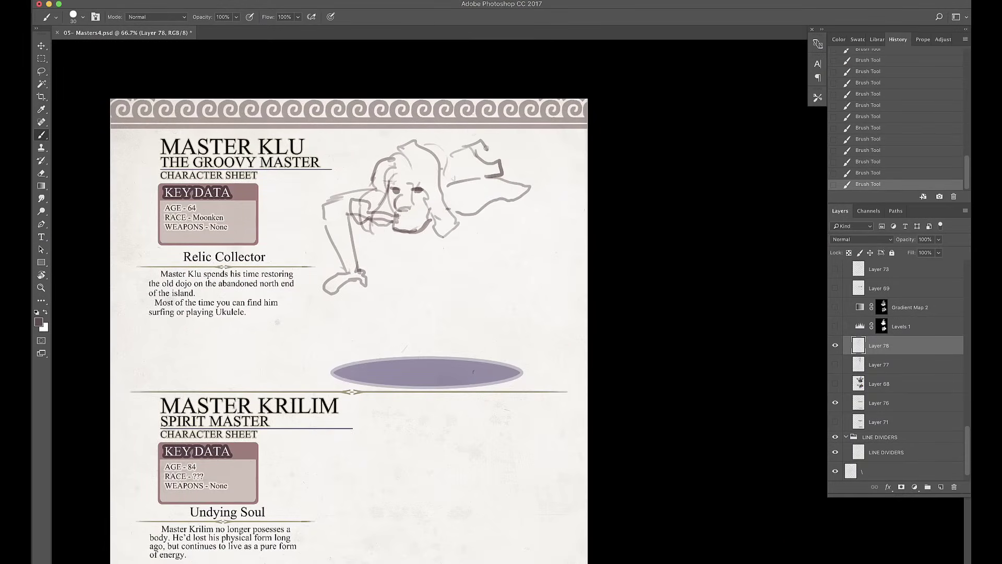
key("l")
mouse_move(365, 128)
left_mouse_down()
mouse_move(533, 235)
mouse_move(501, 219)
left_mouse_up()
key("ctrl+t")
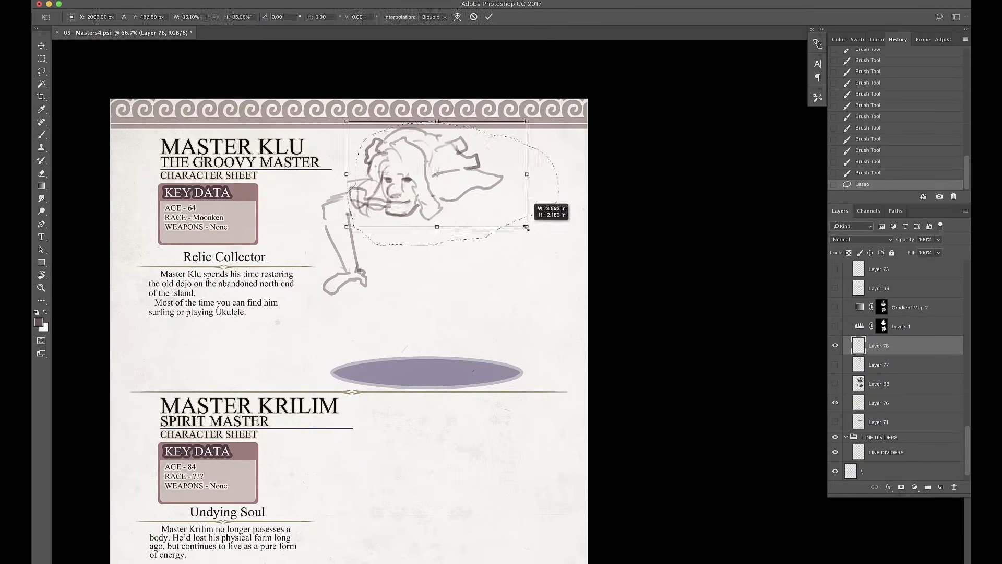
key("Return")
key("ctrl+d")
- Sketch the body, lower leg and foot, then shrink and move the figure above the shadow
key("b")
mouse_move(425, 219)
left_mouse_down()
mouse_move(451, 281)
mouse_move(417, 291)
left_mouse_up()
left_click_drag(478, 245, 424, 303)
left_click_drag(449, 253, 467, 259)
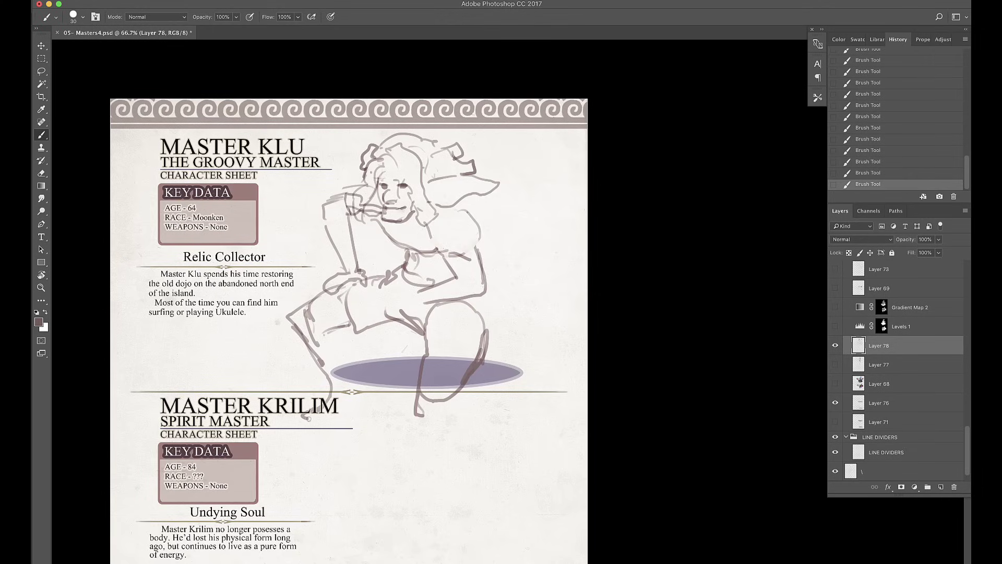
key("ctrl+t")
key("Return")
mouse_move(501, 421)
left_mouse_down()
mouse_move(485, 368)
mouse_move(501, 313)
left_mouse_up()
left_click_drag(465, 292, 475, 282)
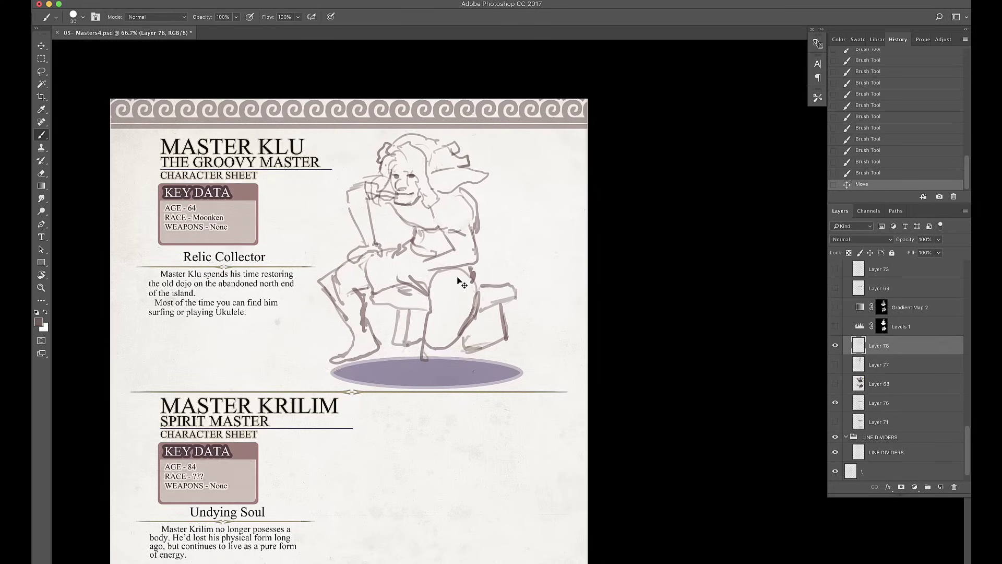
- At 100% zoom, select the mouth and shift it into a better position
key("super+1")
key("bracketleft")
key("bracketleft")
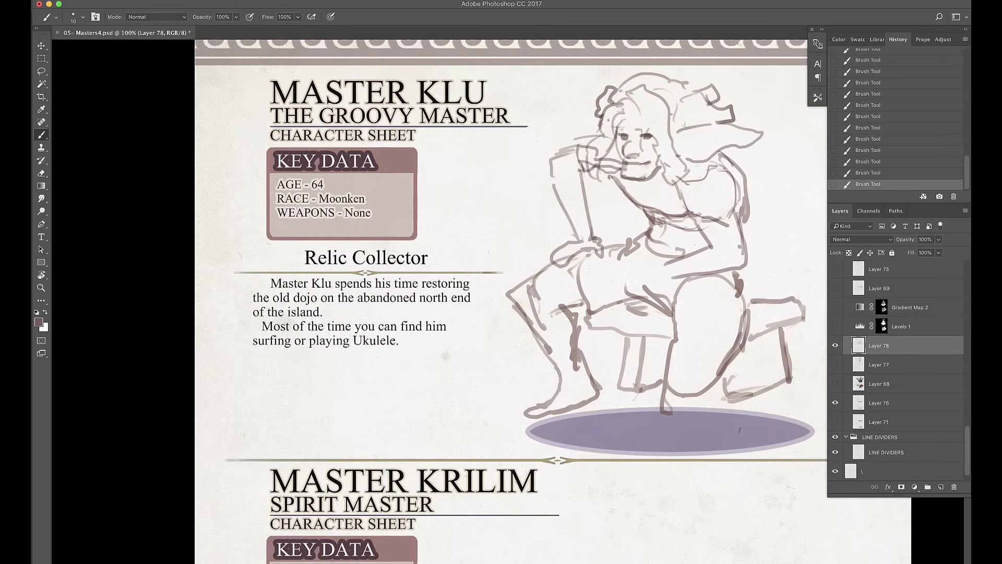
key("e")
key("l")
left_click_drag(620, 172, 621, 174)
left_click_drag(641, 180, 658, 198)
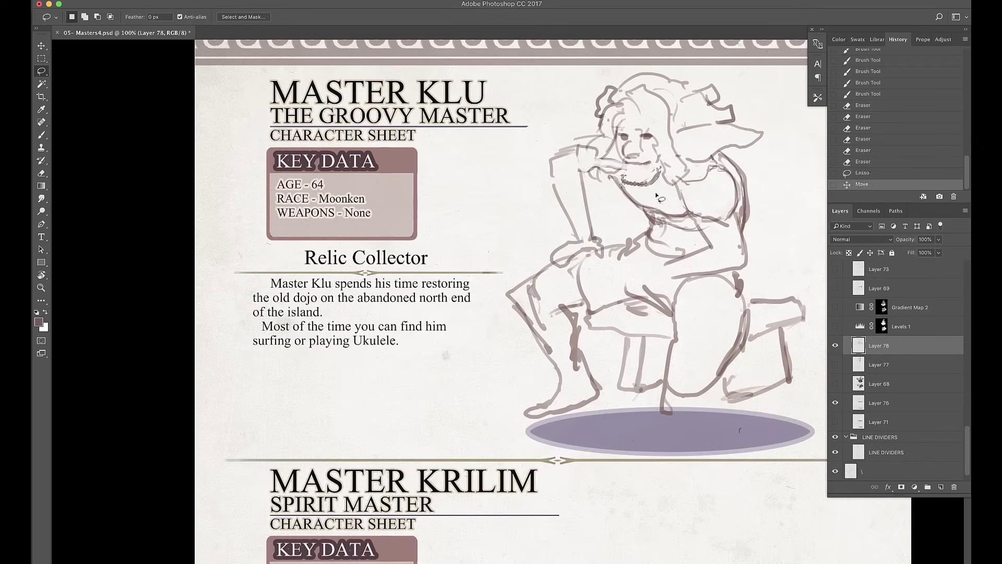
- Redraw the mouth and pipe in a dark line colour, then zoom to 200% on the face
left_click(42, 134)
left_click(38, 322)
left_click(794, 324)
left_click_drag(574, 163, 618, 168)
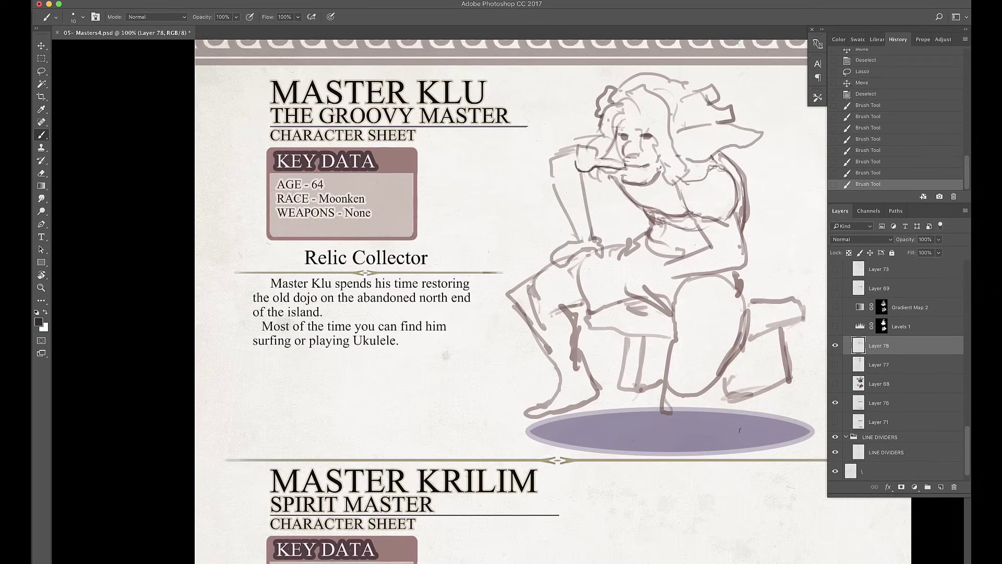
left_click(581, 157, "alt")
key("bracketleft")
key("bracketleft")
key("super+equal")
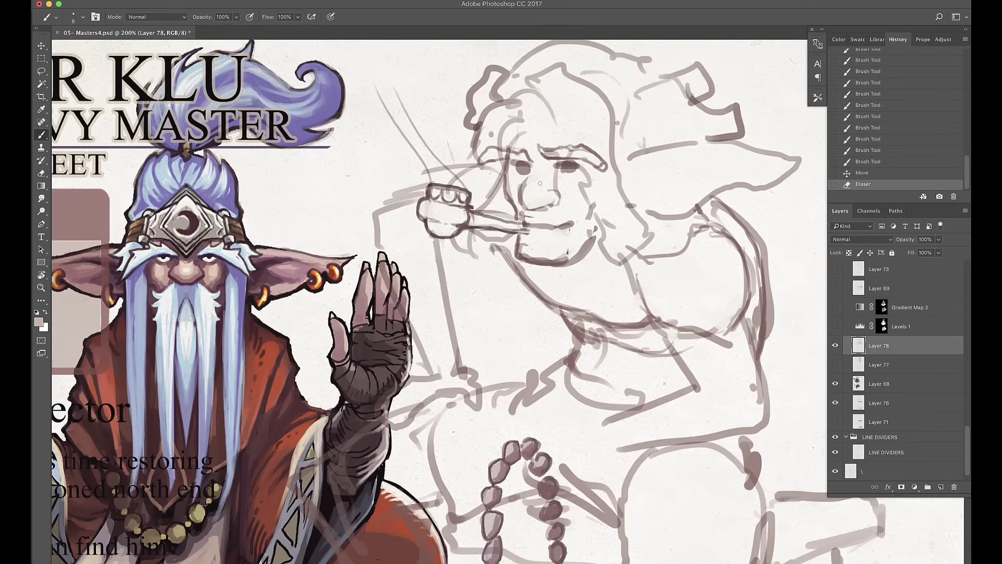
- On a new Darken layer, paint skin tone over the face, neck, torso and arms
key("ctrl+shift+n")
key("Return")
mouse_move(553, 235)
left_mouse_down()
mouse_move(532, 214)
mouse_move(553, 167)
mouse_move(548, 105)
left_mouse_up()
key("bracketright")
key("bracketright")
key("bracketright")
left_click_drag(574, 272, 501, 293)
mouse_move(589, 334)
left_mouse_down()
mouse_move(619, 230)
mouse_move(731, 313)
left_mouse_up()
left_click_drag(736, 219, 574, 397)
left_click_drag(626, 366, 752, 449)
- Paint Master Klu's shorts red across both legs
left_click_drag(418, 240, 588, 246)
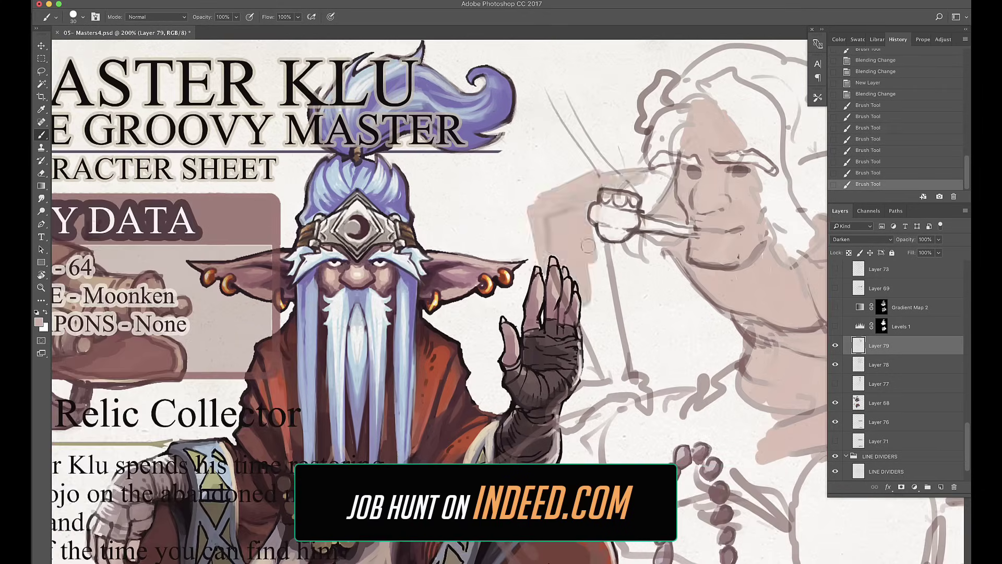
scroll(588, 246, "down", 10)
left_click(316, 313, "alt")
scroll(588, 152, "up", 10)
mouse_move(439, 376)
left_mouse_down()
mouse_move(522, 448)
mouse_move(582, 428)
left_mouse_up()
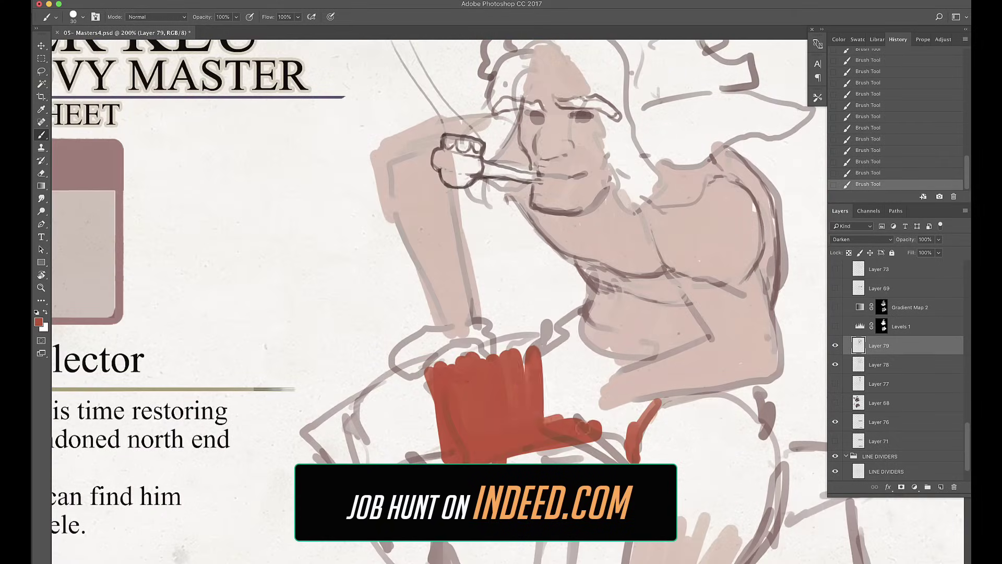
left_click_drag(538, 313, 574, 407)
mouse_move(580, 344)
left_mouse_down()
mouse_move(647, 417)
mouse_move(752, 454)
left_mouse_up()
left_click_drag(632, 386, 767, 412)
key("super+1")
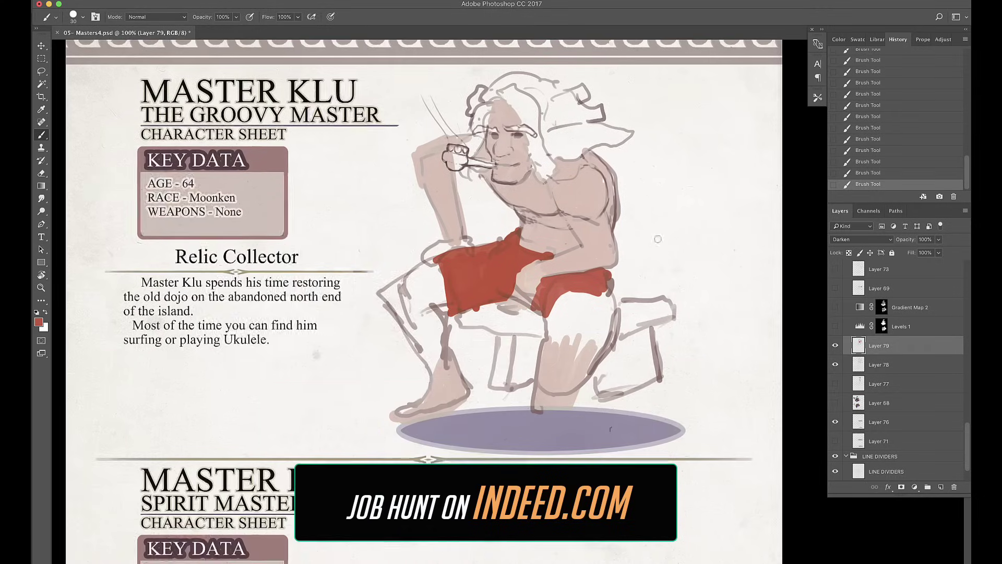
- Block in the bench seat, end and legs in rose-brown
mouse_move(627, 303)
left_mouse_down()
mouse_move(673, 329)
mouse_move(600, 386)
mouse_move(642, 345)
left_mouse_up()
left_click_drag(495, 334, 503, 365)
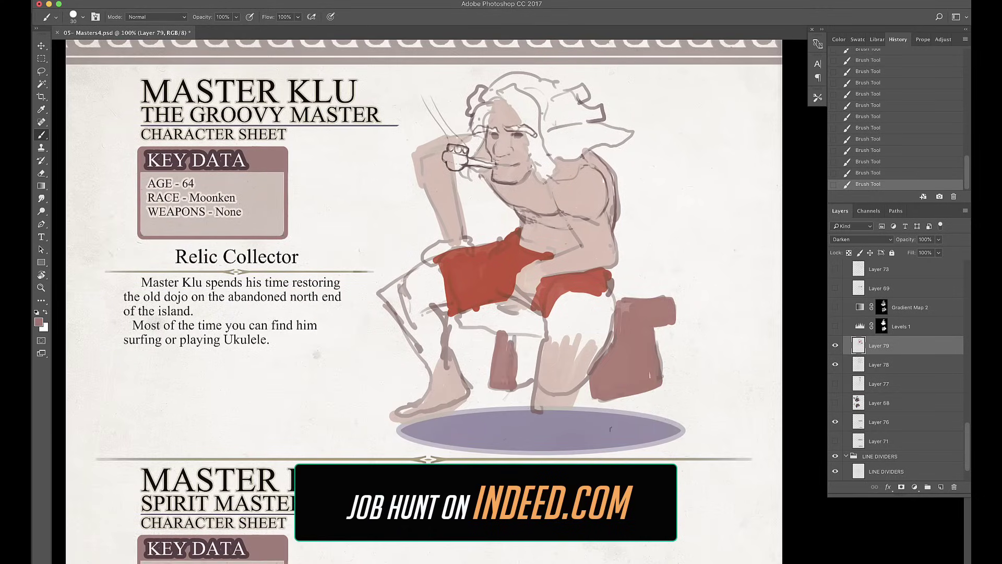
left_click_drag(522, 321, 532, 386)
mouse_move(459, 302)
left_mouse_down()
mouse_move(514, 339)
mouse_move(586, 304)
left_mouse_up()
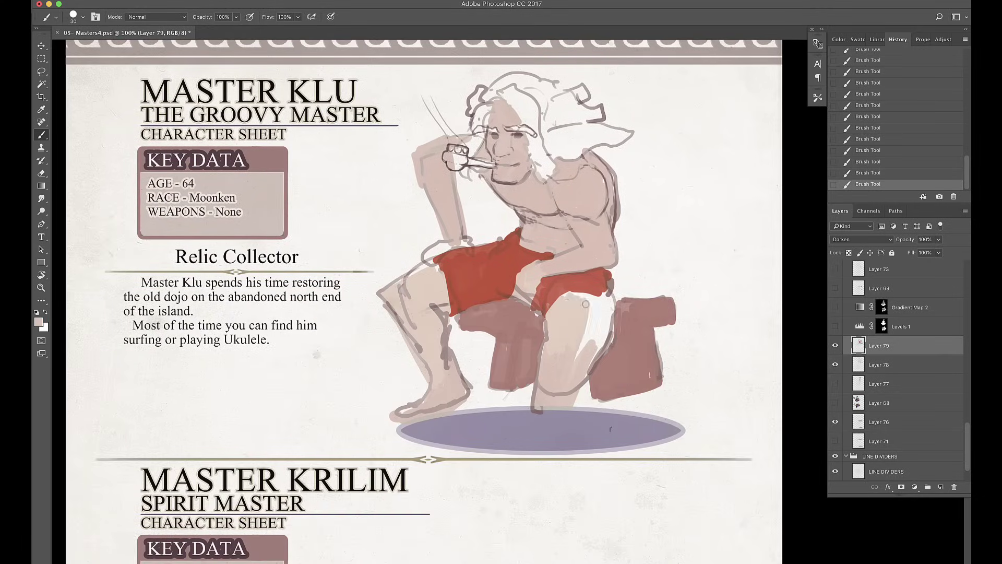
- Paint the beard and flowing hair pale blue, and extend the lower leg onto the shadow
mouse_move(530, 144)
left_mouse_down()
mouse_move(543, 177)
mouse_move(550, 167)
left_mouse_up()
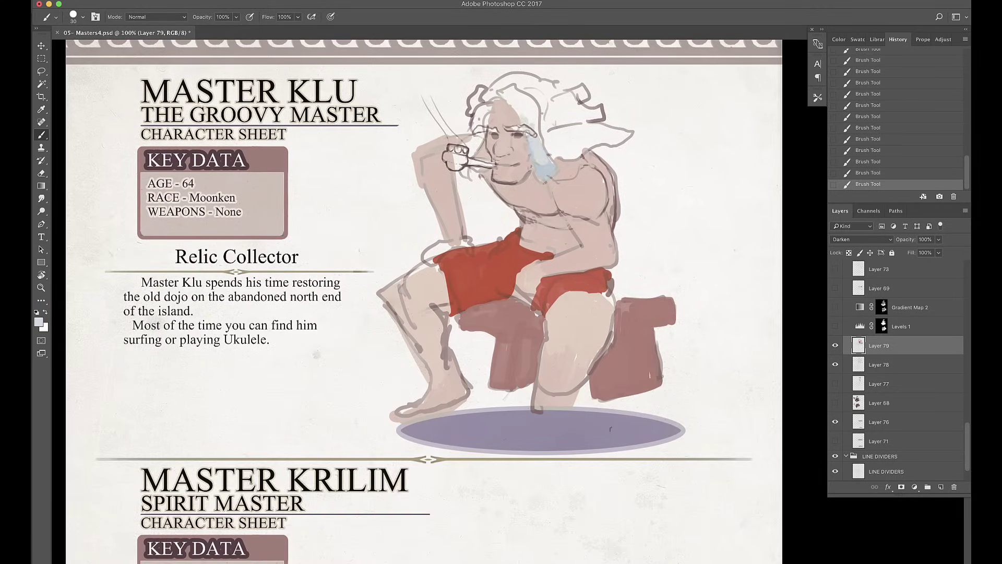
left_click_drag(501, 99, 525, 115)
mouse_move(546, 133)
left_mouse_down()
mouse_move(632, 173)
mouse_move(542, 102)
mouse_move(483, 78)
left_mouse_up()
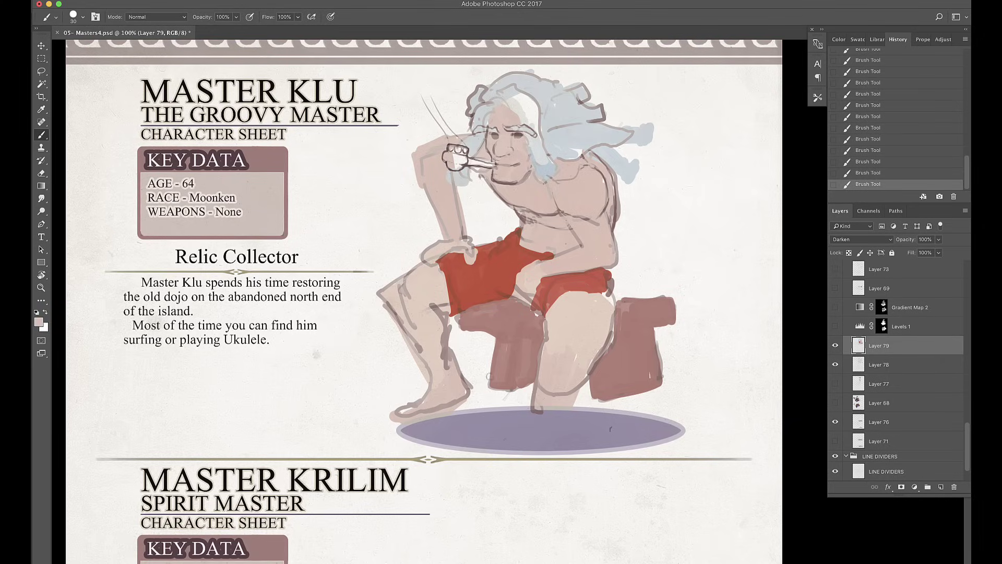
left_click_drag(543, 386, 540, 425)
- Add a shading layer, extend the leg colour to the foot, and shade the shorts darker red
key("super+shift+alt+n")
left_click_drag(553, 366, 558, 405)
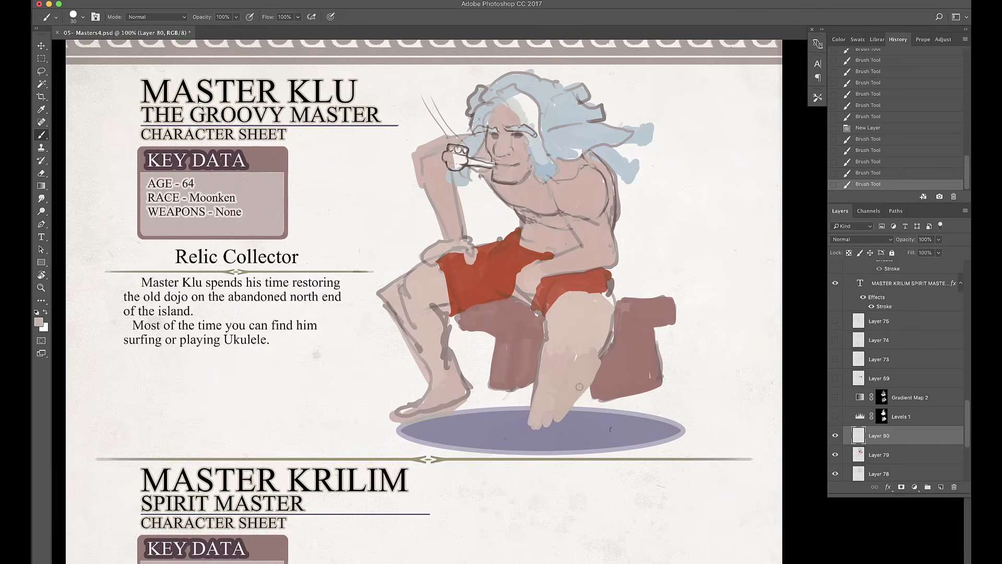
scroll(888, 392, "down", 3)
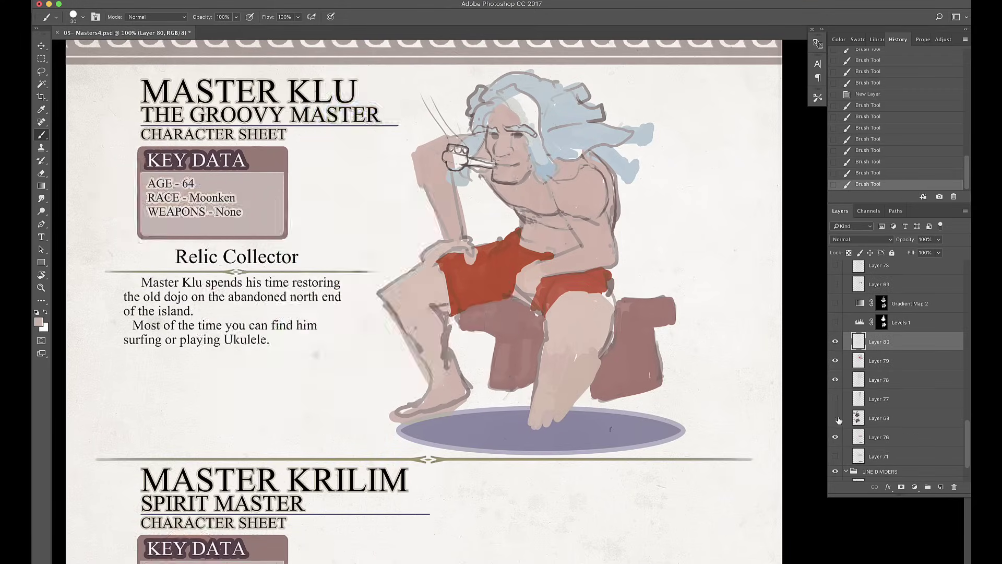
left_click(522, 251, "alt")
left_click_drag(509, 234, 531, 258)
- Check the Master Klu reference, then shade both legs mauve-pink on a Normal layer
left_click(835, 418)
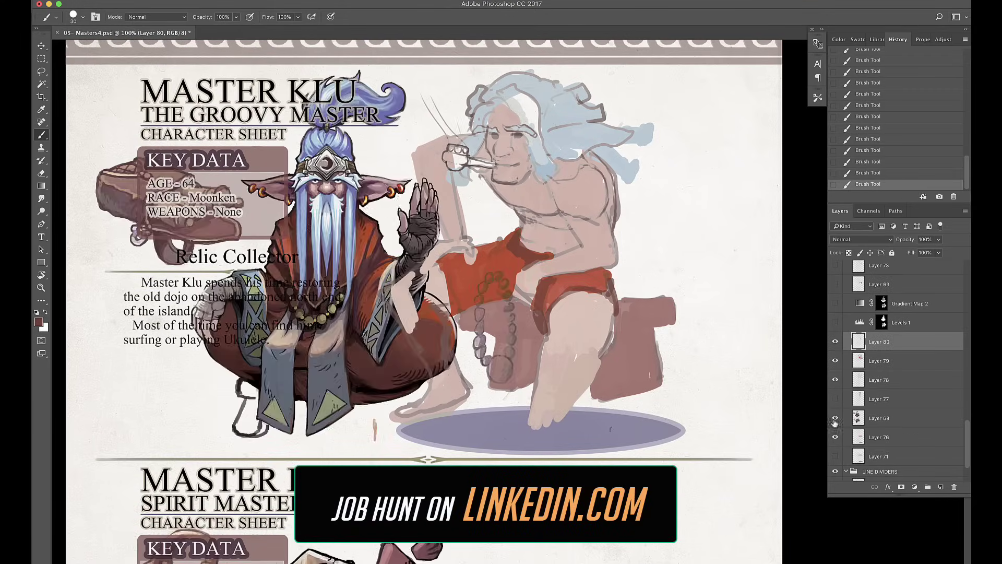
left_click(334, 313, "alt")
left_click(835, 418)
mouse_move(585, 329)
left_mouse_down()
mouse_move(567, 389)
mouse_move(538, 428)
left_mouse_up()
left_click_drag(396, 298, 423, 343)
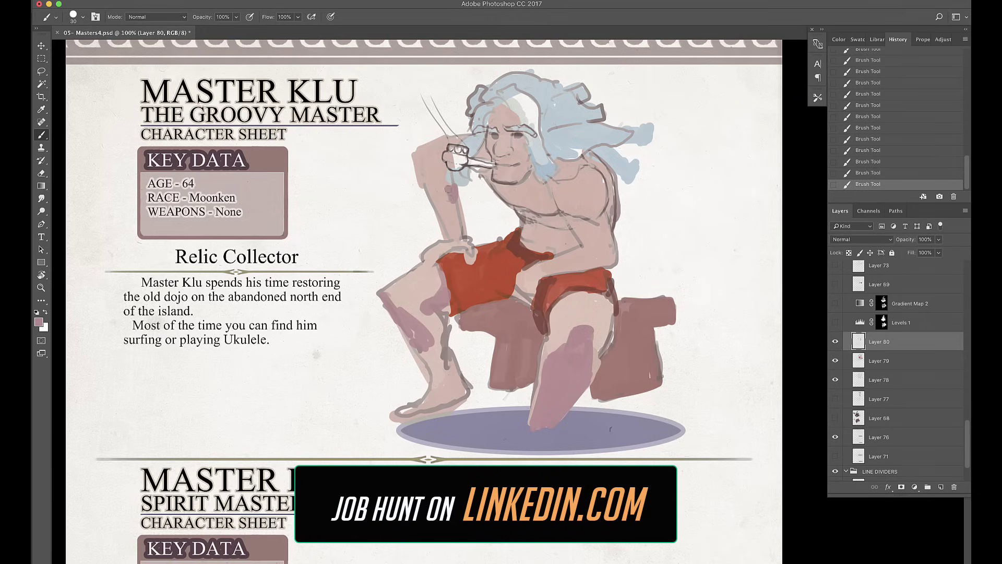
key("shift+alt+m")
key("shift+alt+n")
- On a new Darken layer, shade the torso, chest, thigh, arm and legs in purple and mauve-pink
key("super+shift+alt+n")
key("bracketright")
left_click_drag(605, 201, 566, 222)
mouse_move(611, 214)
left_mouse_down()
mouse_move(569, 253)
mouse_move(525, 256)
left_mouse_up()
key("shift+alt+k")
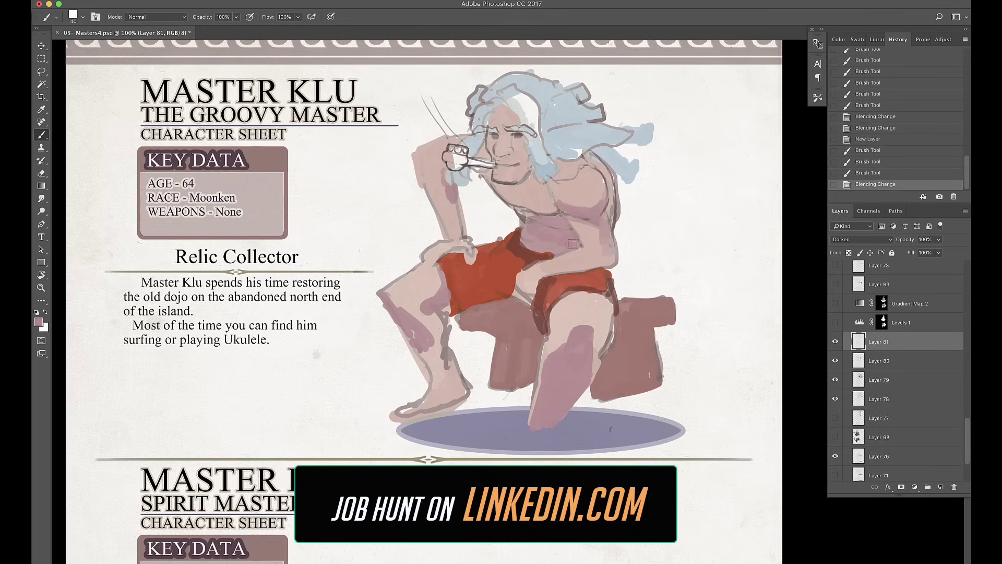
left_click_drag(608, 154, 554, 211)
left_click_drag(564, 178, 501, 214)
left_click_drag(611, 256, 527, 293)
mouse_move(443, 194)
left_mouse_down()
mouse_move(433, 212)
mouse_move(439, 253)
left_mouse_up()
left_click_drag(444, 245, 417, 276)
left_click_drag(460, 314, 417, 407)
left_click_drag(423, 397, 391, 423)
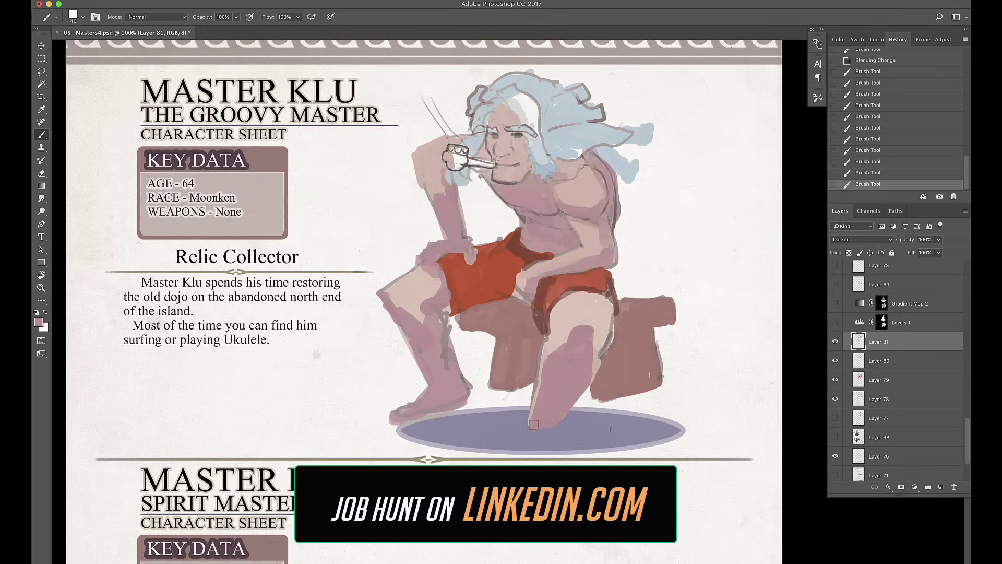
- Extend the foot onto the shadow, then prepare a small black brush for linework
key("alt+bracketleft")
left_click_drag(534, 425, 545, 432)
key("alt+bracketright")
key("bracketleft")
key("bracketleft")
key("bracketleft")
key("bracketleft")
key("d")
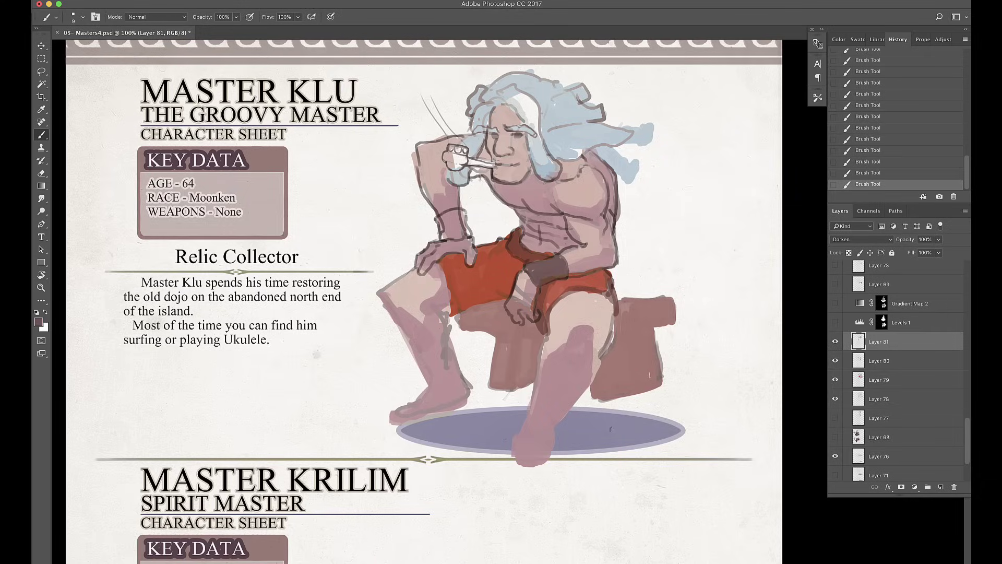
- On a new detail layer, outline the left thigh and knee in dark maroon and darken the shorts
left_click(565, 308, "alt")
key("super+alt+shift+n")
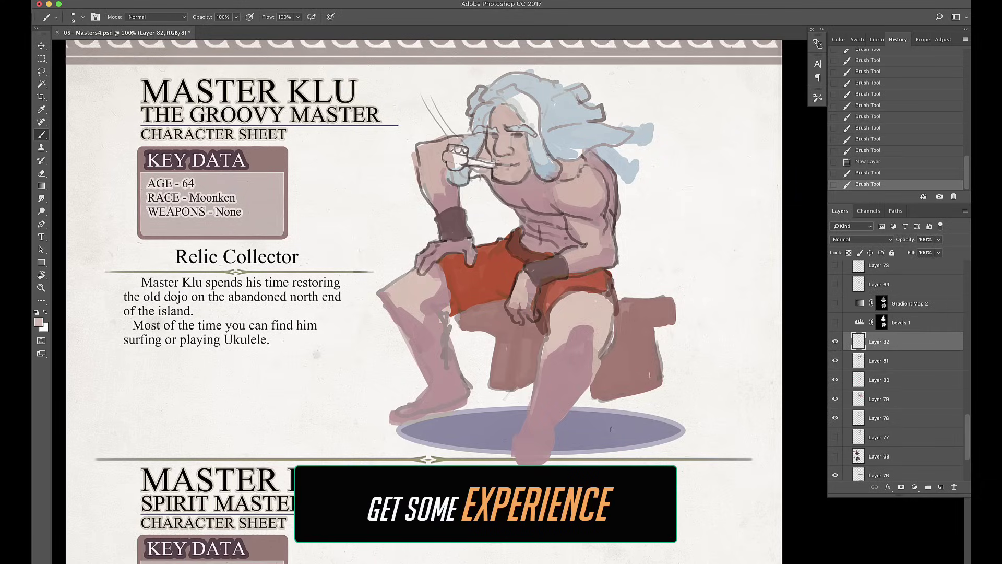
left_click(568, 275, "alt")
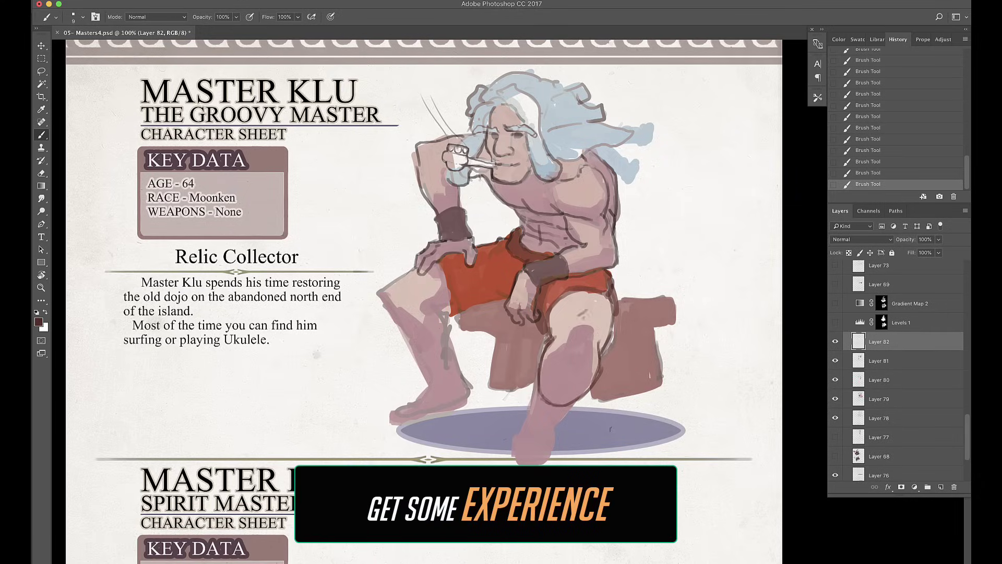
mouse_move(415, 266)
left_mouse_down()
mouse_move(380, 303)
mouse_move(395, 351)
mouse_move(454, 393)
left_mouse_up()
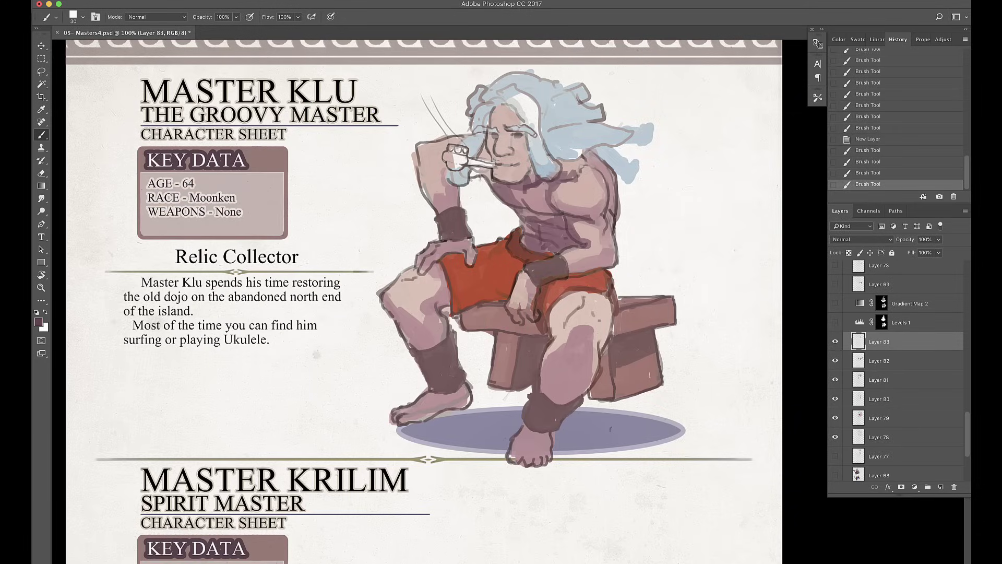
left_click_drag(492, 251, 487, 269)
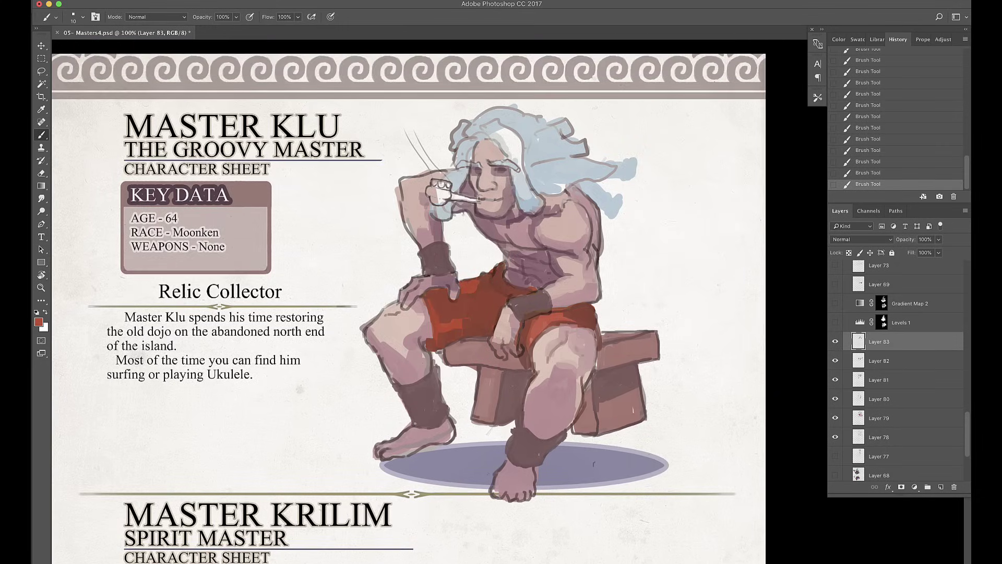
- Copy and paste a bench section into place, merge layers down, and move the figure up
key("ctrl+c")
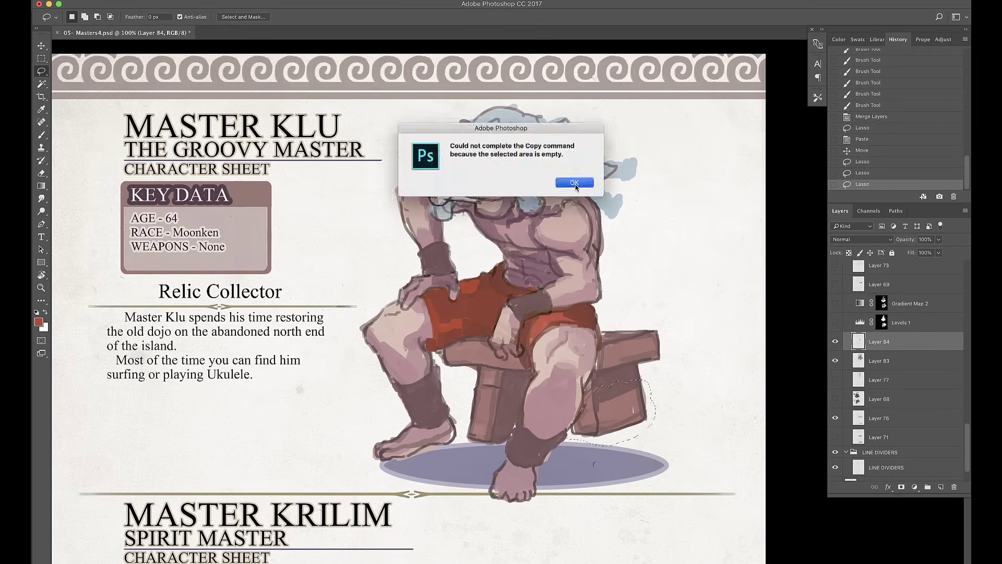
key("Return")
key("ctrl+e")
key("ctrl+v")
key("b")
left_click_drag(608, 409, 617, 415)
left_click_drag(574, 412, 600, 457)
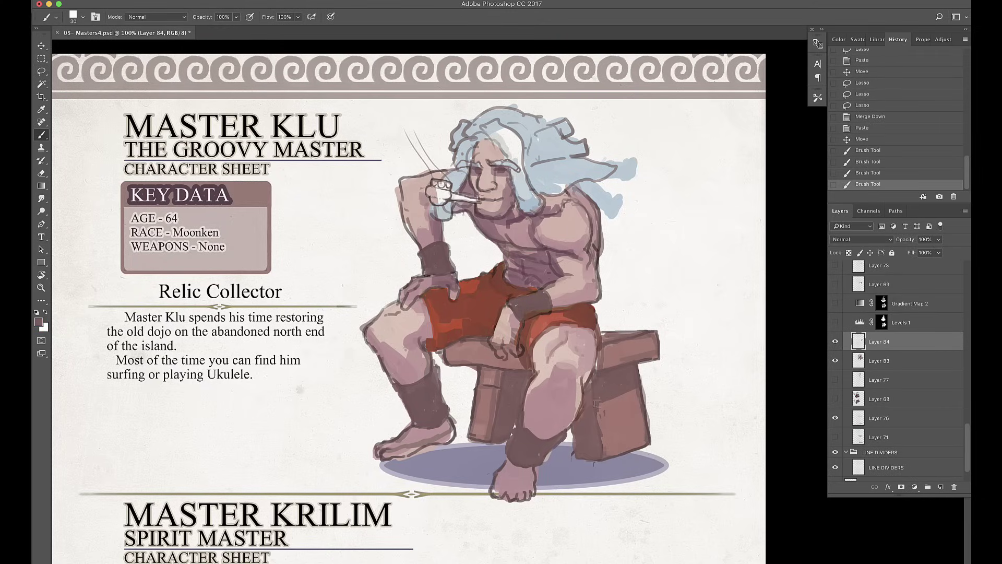
key("ctrl+e")
left_click_drag(511, 292, 514, 276)
left_click_drag(397, 423, 673, 490)
- Widen the shadow ellipse under the figure and add faint strokes near it
left_click(878, 399)
key("m")
key("ctrl+t")
mouse_move(669, 441)
left_mouse_down()
mouse_move(684, 397)
mouse_move(658, 433)
left_mouse_up()
key("Return")
key("ctrl+d")
key("b")
key("bracketleft")
key("bracketleft")
key("bracketleft")
key("bracketleft")
left_click(652, 425, "alt")
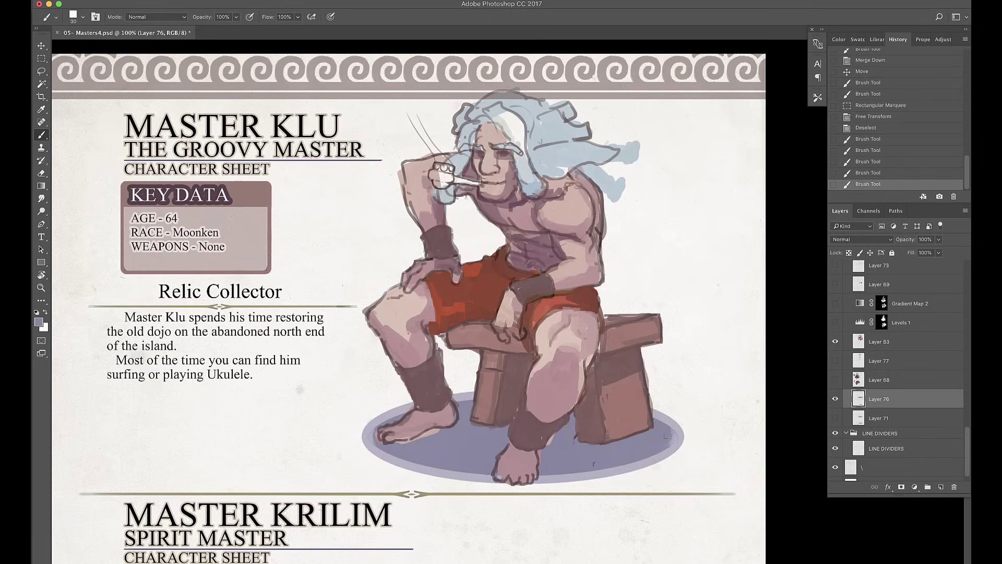
left_click_drag(579, 439, 601, 449)
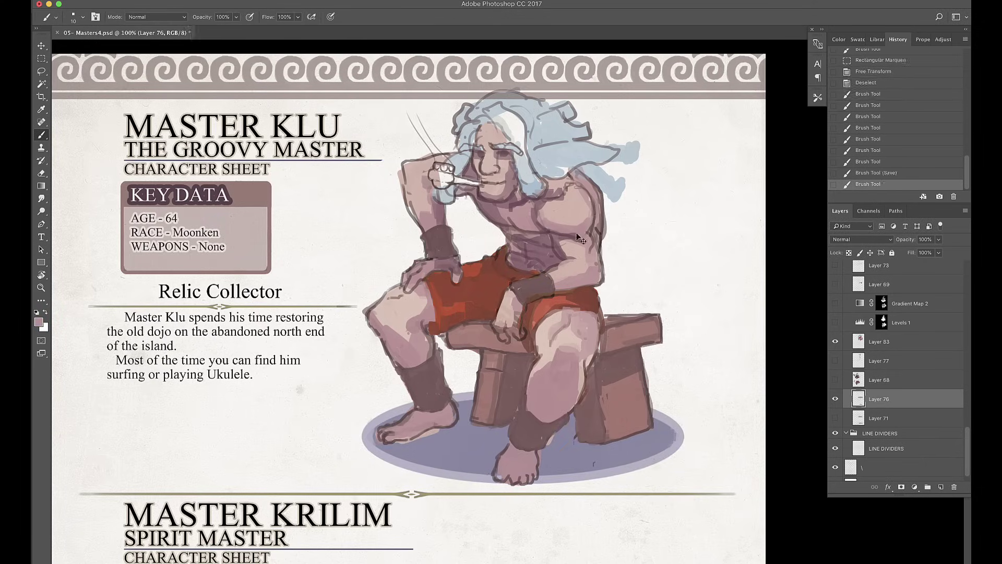
- Add faint pink and lighter strokes around the face and hair
left_click(878, 341)
left_click_drag(555, 203, 588, 225)
left_click_drag(499, 207, 532, 218)
left_click_drag(582, 212, 601, 233)
left_click(558, 166, "alt")
mouse_move(571, 169)
left_mouse_down()
mouse_move(589, 183)
mouse_move(546, 197)
left_mouse_up()
mouse_move(515, 157)
left_mouse_down()
mouse_move(528, 184)
mouse_move(524, 175)
left_mouse_up()
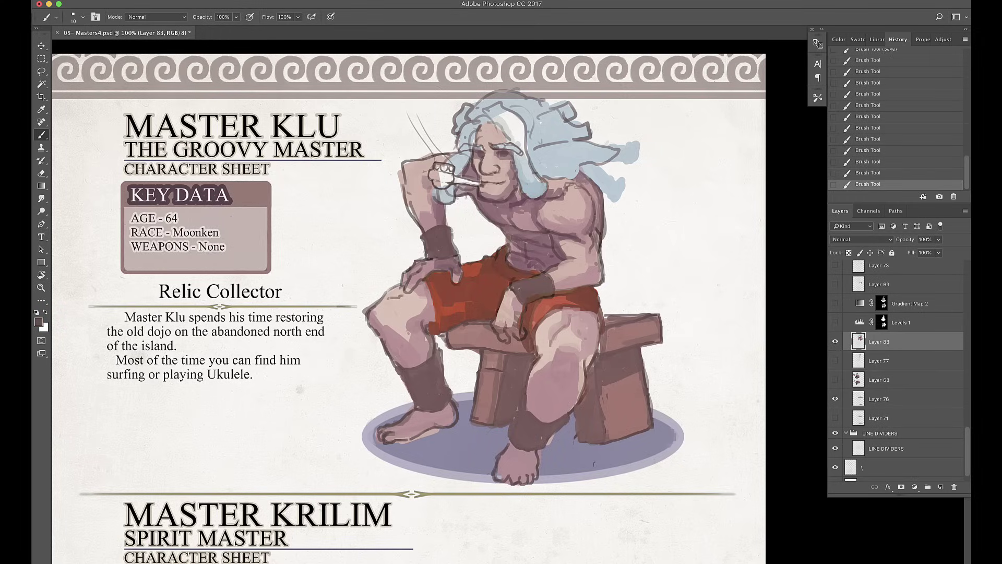
- Paint a pointed pink ear sticking out beside the head
left_click(392, 317, "alt")
key("bracketright")
key("bracketright")
key("bracketright")
mouse_move(538, 145)
left_mouse_down()
mouse_move(585, 146)
mouse_move(595, 157)
mouse_move(574, 170)
mouse_move(605, 167)
mouse_move(629, 188)
mouse_move(600, 172)
mouse_move(574, 188)
mouse_move(605, 167)
left_mouse_up()
key("bracketright")
key("bracketright")
key("bracketright")
left_click(572, 167, "alt")
key("bracketleft")
key("bracketleft")
key("bracketleft")
left_click(553, 167, "alt")
left_click_drag(587, 152, 629, 188)
left_click_drag(535, 159, 597, 180)
- Paint light blue hair over the head and down over the forehead
left_click(621, 152, "alt")
key("bracketright")
key("bracketright")
mouse_move(600, 131)
left_mouse_down()
mouse_move(642, 177)
mouse_move(605, 144)
left_mouse_up()
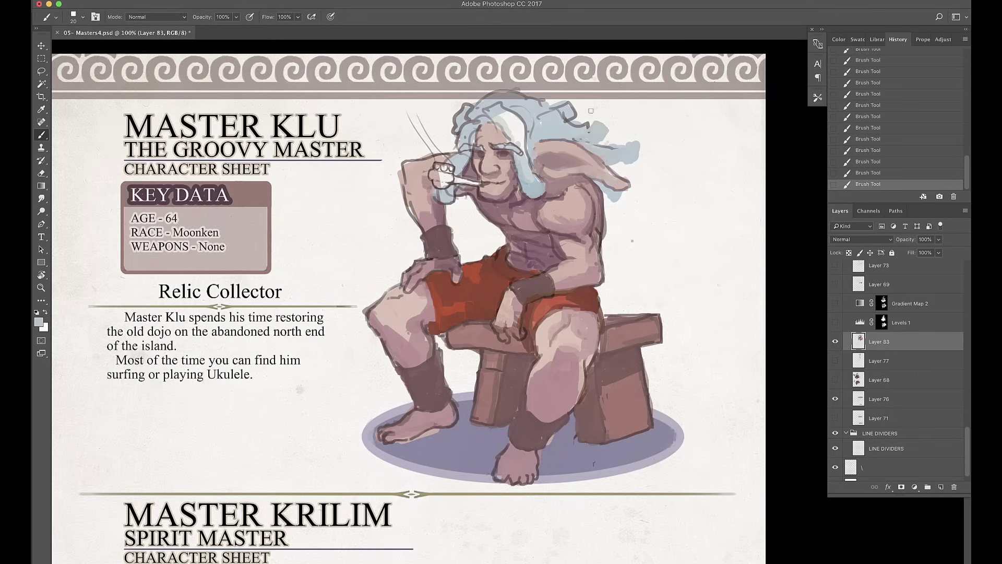
mouse_move(543, 118)
left_mouse_down()
mouse_move(543, 232)
mouse_move(550, 212)
left_mouse_up()
left_click_drag(486, 192, 462, 251)
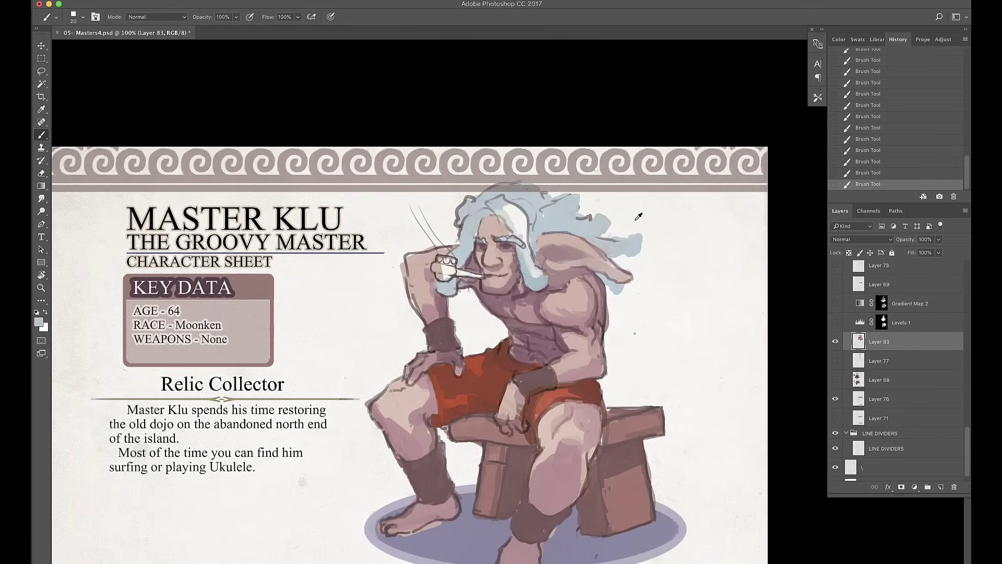
- Erase excess blue hair on the right and repaint the hair left of the face
key("e")
mouse_move(641, 254)
left_mouse_down()
mouse_move(622, 225)
mouse_move(548, 192)
mouse_move(478, 188)
left_mouse_up()
key("b")
left_click_drag(459, 230, 425, 274)
key("ctrl+z")
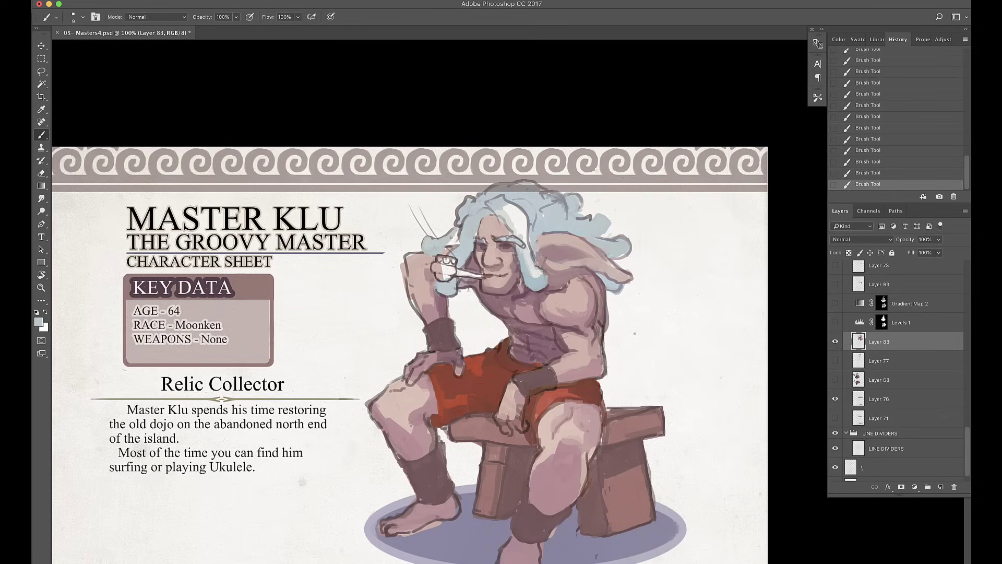
left_click_drag(456, 227, 422, 261)
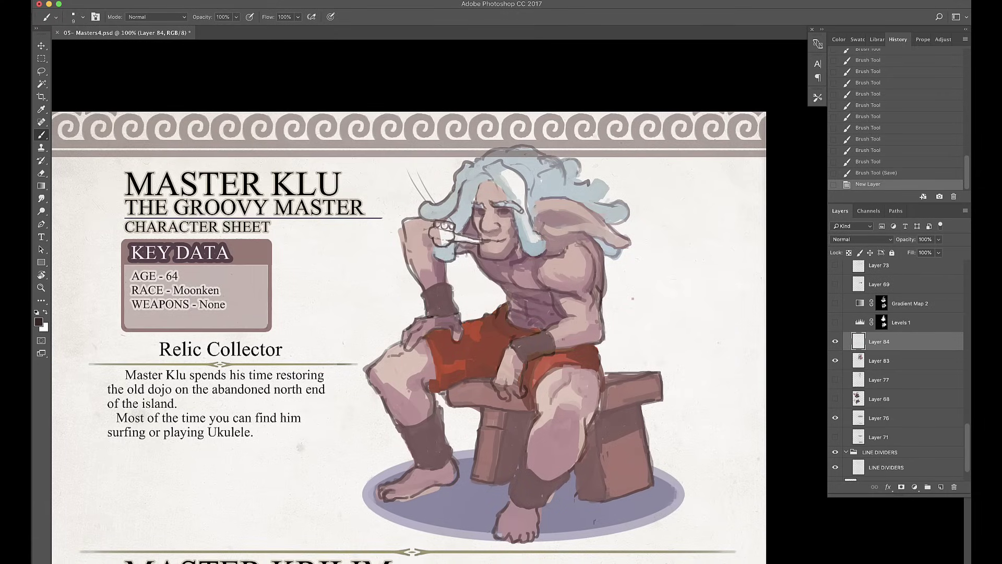
left_click_drag(556, 339, 595, 329)
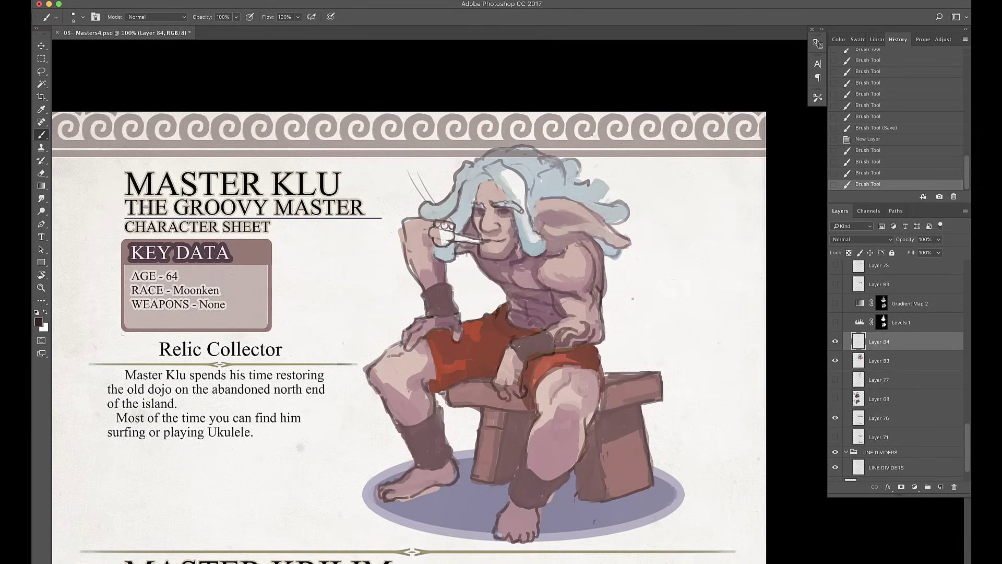
- Paint light strokes over Master Klu's hair and ear
mouse_move(590, 201)
left_mouse_down()
mouse_move(537, 222)
mouse_move(585, 235)
left_mouse_up()
left_click(603, 224, "alt")
left_click_drag(608, 180, 595, 203)
left_click_drag(538, 160, 555, 167)
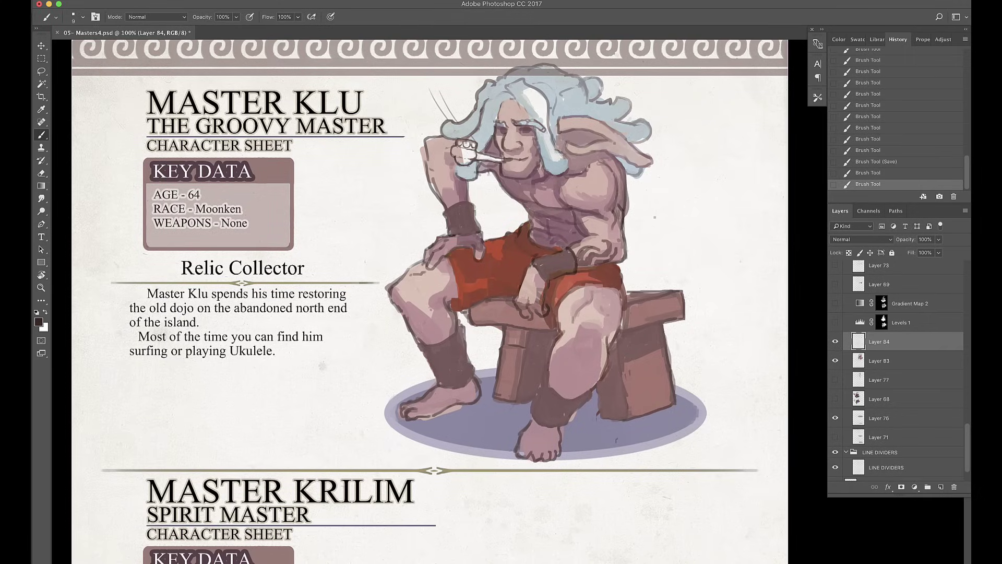
- On a new layer, darken the outlines of the wrist bracelet and the red shorts
key("ctrl+alt+shift+n")
mouse_move(546, 251)
left_mouse_down()
mouse_move(563, 264)
mouse_move(537, 270)
mouse_move(545, 281)
left_mouse_up()
left_click_drag(548, 277, 561, 286)
left_click_drag(454, 257, 453, 306)
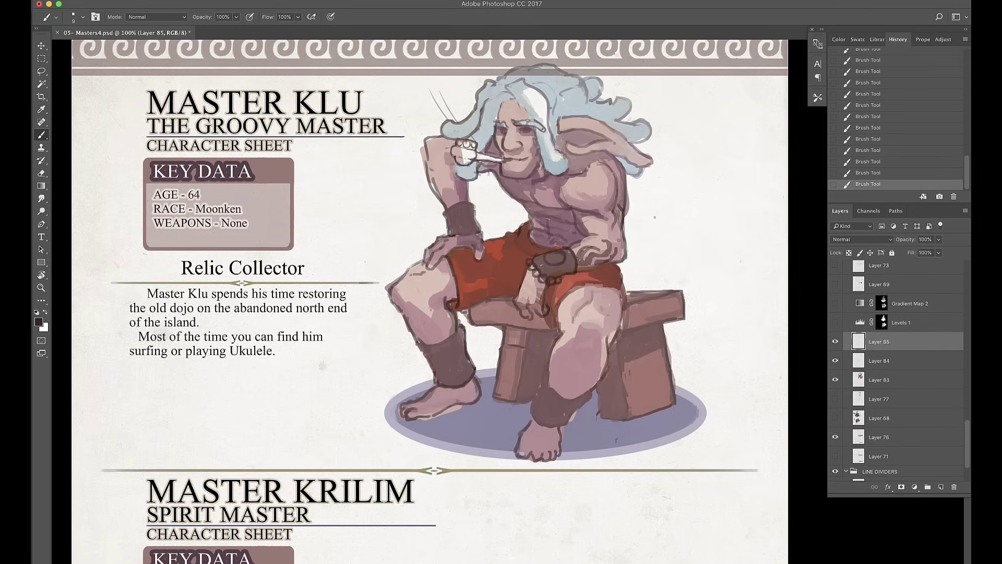
- Merge the paint layers, erase the knee edge and shade the lower leg pink
key("ctrl+e")
key("e")
left_click_drag(383, 285, 391, 306)
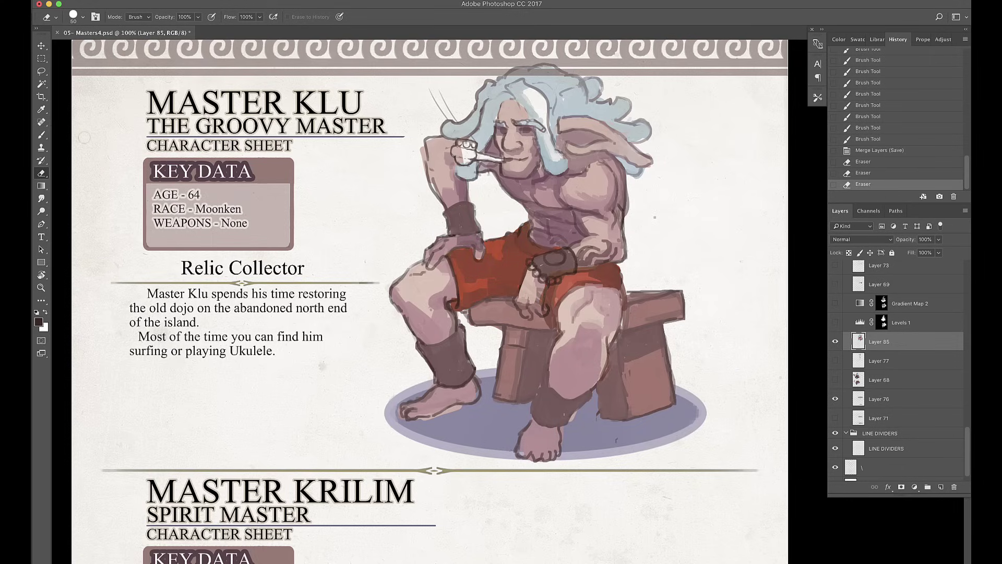
key("b")
left_click(466, 360, "alt")
mouse_move(459, 366)
left_mouse_down()
mouse_move(425, 405)
mouse_move(459, 417)
left_mouse_up()
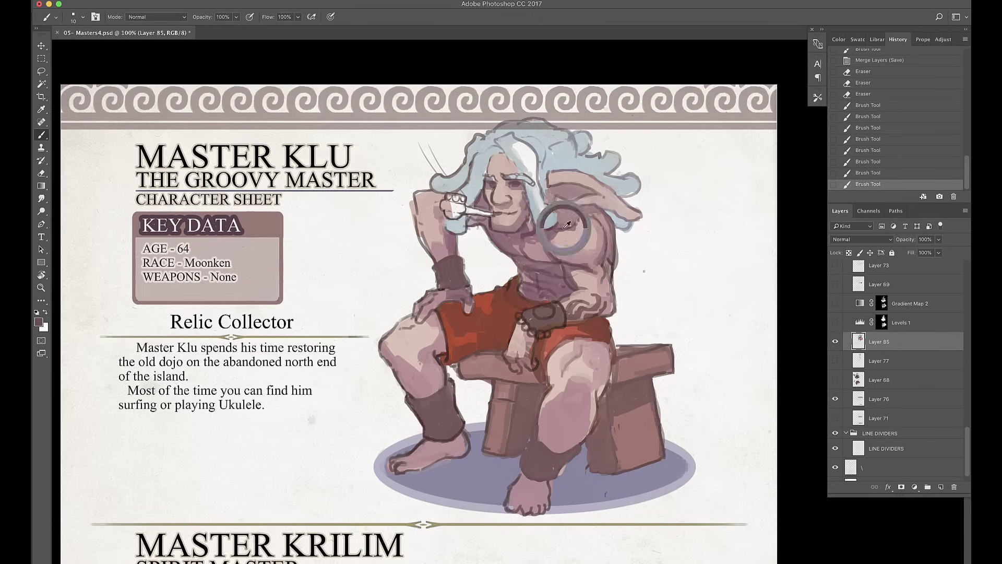
- Save the document and paint light skin-tone strokes on the chest
scroll(466, 360, "up", 3)
left_click(532, 250, "alt")
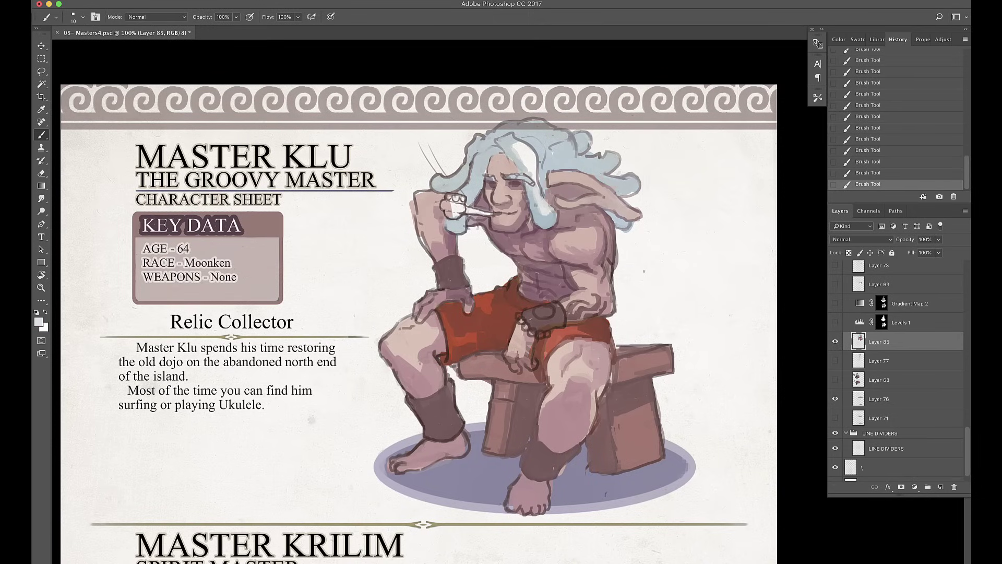
key("ctrl+s")
left_click(517, 180, "alt")
left_click(534, 223)
left_click_drag(552, 253, 564, 237)
- Sample light hair tones and brighten the left part of the white hair
left_click(581, 249, "alt")
left_click(595, 227, "alt")
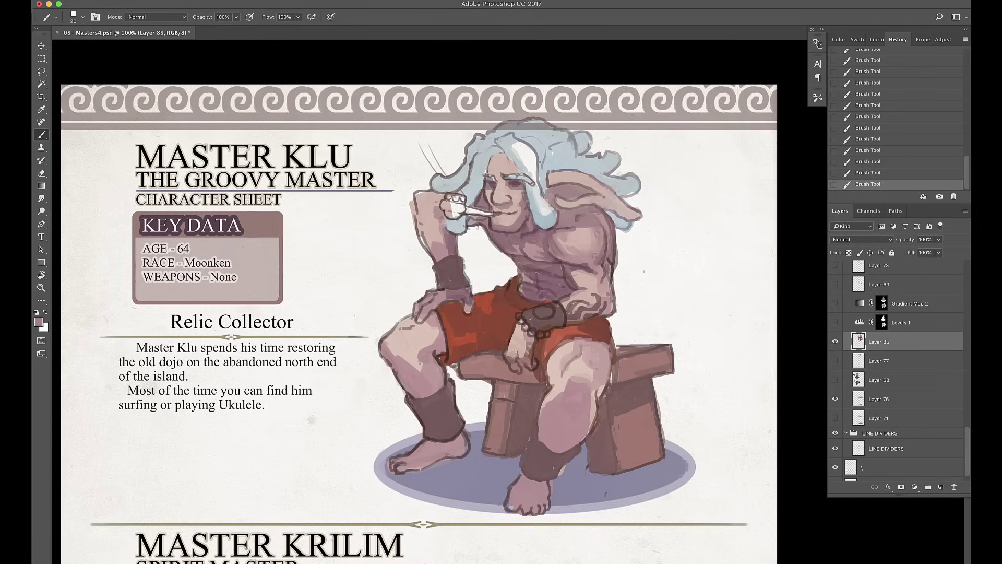
left_click(600, 150, "alt")
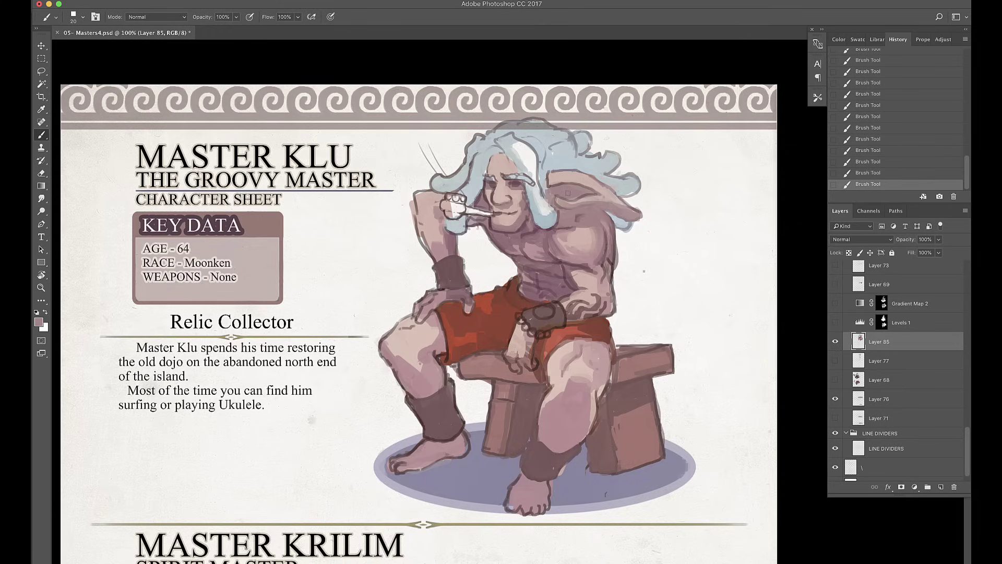
left_click_drag(548, 183, 590, 179)
left_click(633, 180, "alt")
left_click_drag(490, 148, 466, 230)
- Darken the left arm and add white strokes to the left side and top of the hair
mouse_move(418, 206)
left_mouse_down()
mouse_move(444, 259)
mouse_move(423, 212)
left_mouse_up()
key("e")
key("b")
left_click_drag(451, 178, 434, 180)
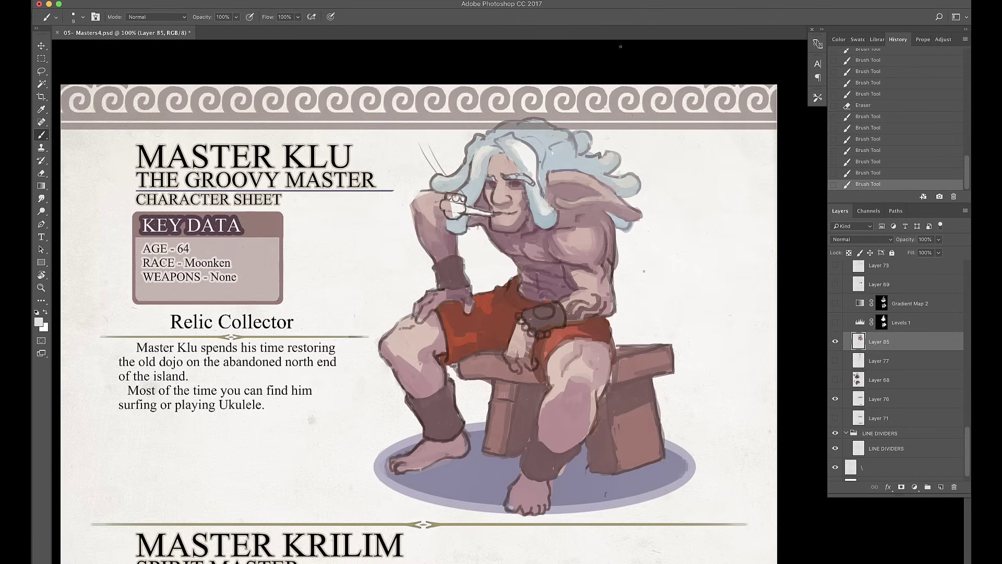
left_click_drag(480, 137, 460, 163)
left_click_drag(538, 131, 564, 154)
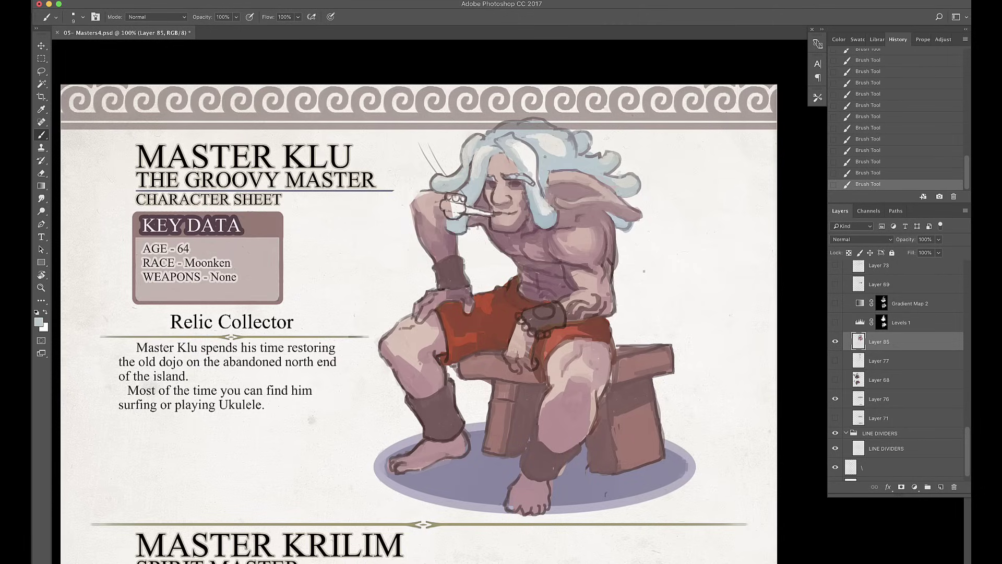
- Repaint the forehead and hairline and lighten both eyebrows with light grey-blue
left_click(518, 223, "alt")
left_click_drag(501, 146, 519, 178)
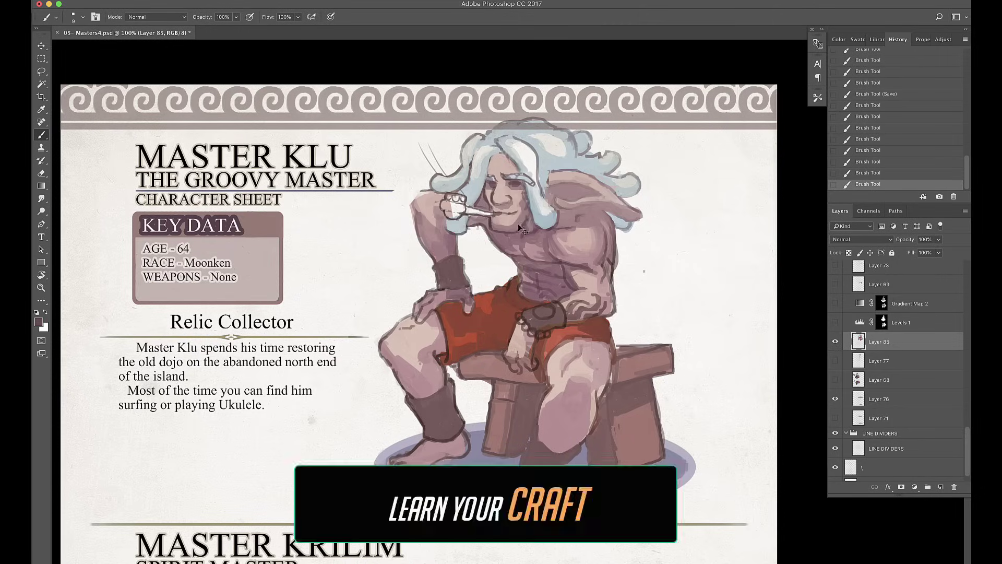
scroll(548, 188, "up", 1)
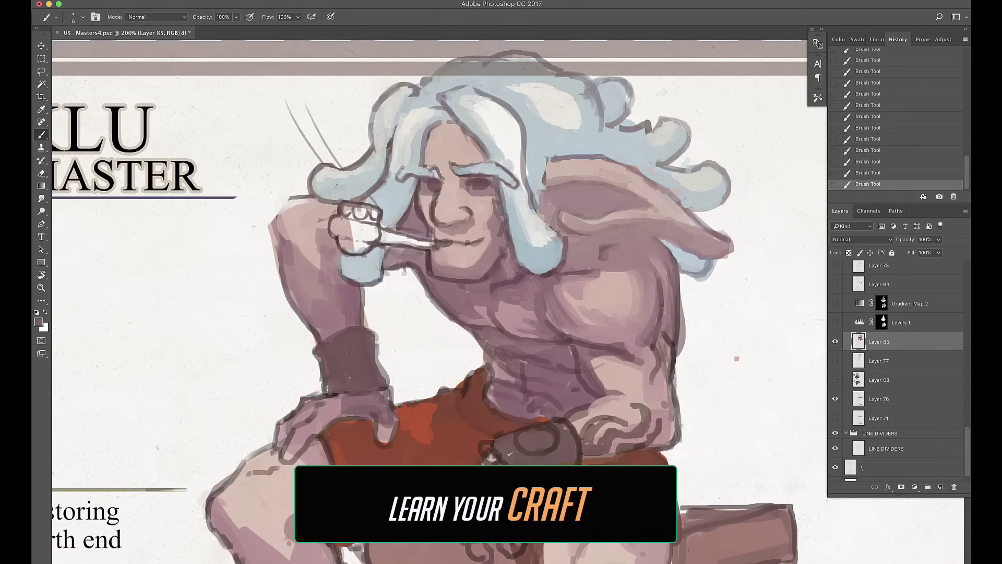
left_click(473, 157, "alt")
left_click_drag(462, 164, 512, 180)
left_click_drag(402, 166, 435, 172)
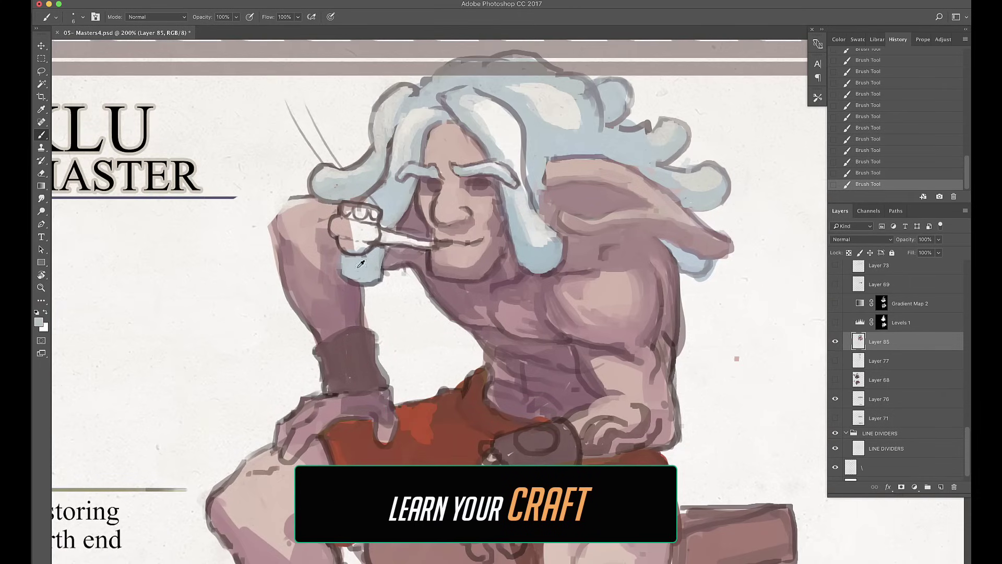
- Brighten the white hair strands and darken the nose shading with mauve
left_click_drag(525, 186, 548, 251)
left_click_drag(493, 130, 519, 172)
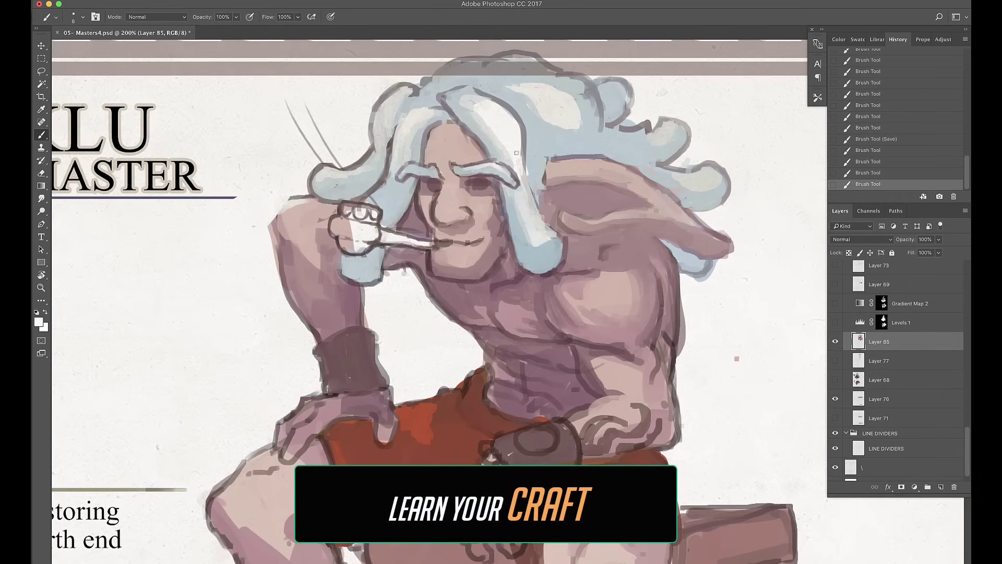
mouse_move(521, 120)
left_mouse_down()
mouse_move(532, 203)
mouse_move(522, 143)
left_mouse_up()
left_click_drag(491, 93, 497, 214)
left_click_drag(441, 195, 452, 219)
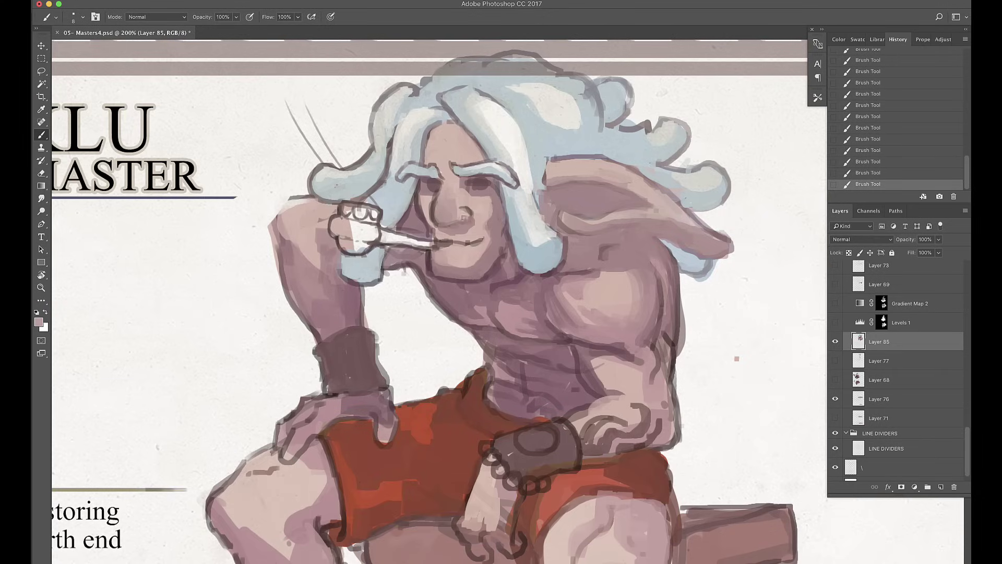
left_click(448, 219, "alt")
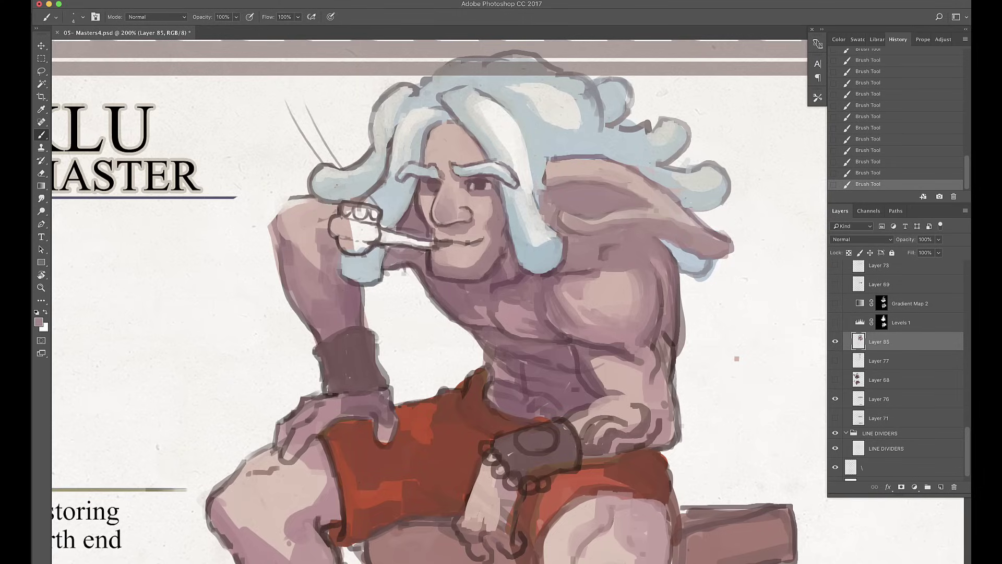
- Add a near-white highlight to Master Klu's left eye
left_click_drag(499, 252, 664, 312)
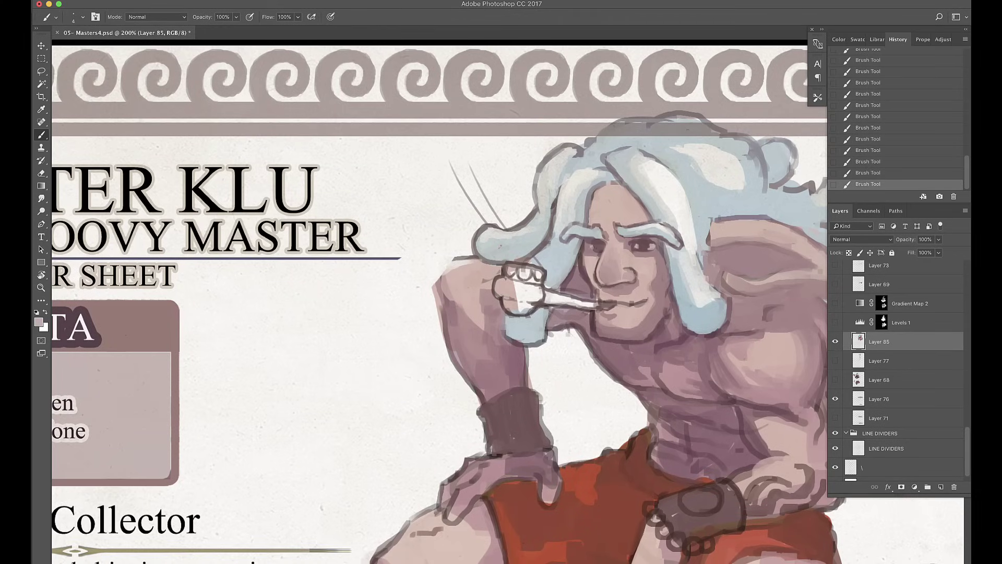
left_click(592, 247)
left_click(592, 247, "alt")
left_click(574, 380, "alt")
left_click(599, 244, "alt")
- Repaint the mouth and chin in pink skin tone and darken beside the mouth
left_click(619, 288, "alt")
mouse_move(600, 334)
left_mouse_down()
mouse_move(652, 308)
mouse_move(647, 301)
left_mouse_up()
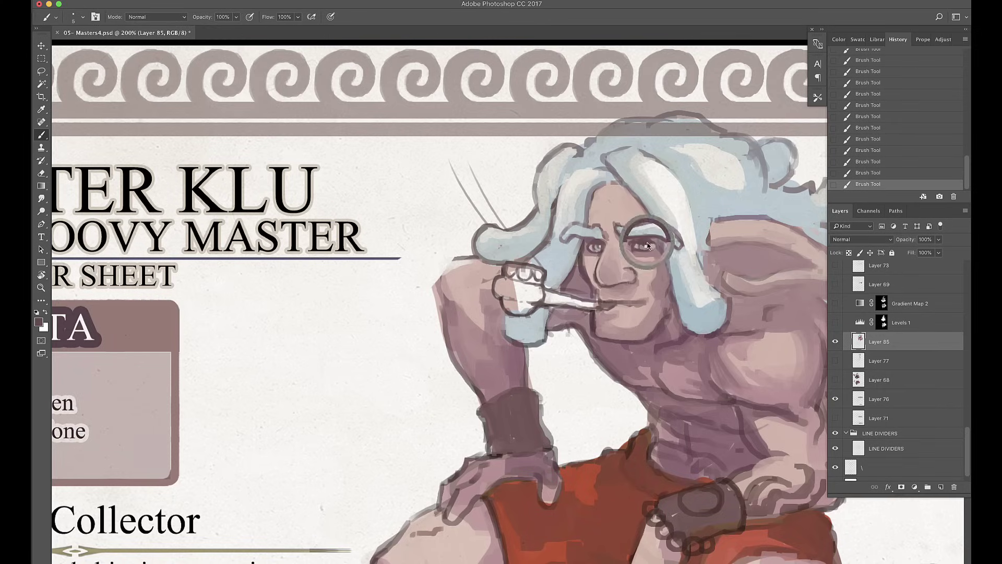
left_click_drag(601, 284, 631, 284)
- Paint Master Klu's pipe orange-brown with a larger brush
left_click(38, 322)
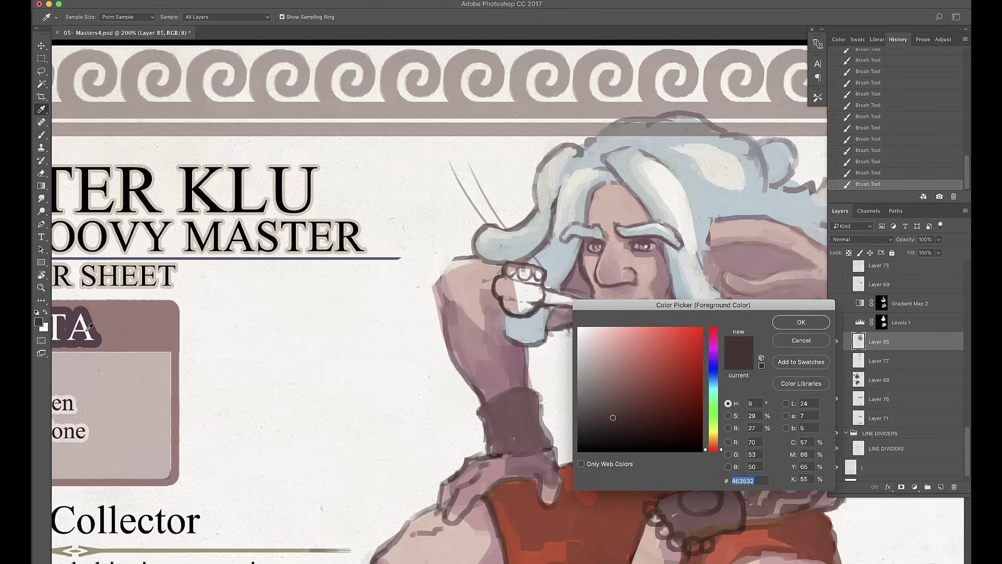
left_click(647, 387)
key("Return")
key("bracketright")
mouse_move(498, 284)
left_mouse_down()
mouse_move(532, 308)
mouse_move(598, 303)
left_mouse_up()
left_click_drag(504, 293, 535, 311)
key("bracketleft")
key("bracketleft")
- Smooth the forehead with sampled mauve and light skin tones
left_click(545, 251, "alt")
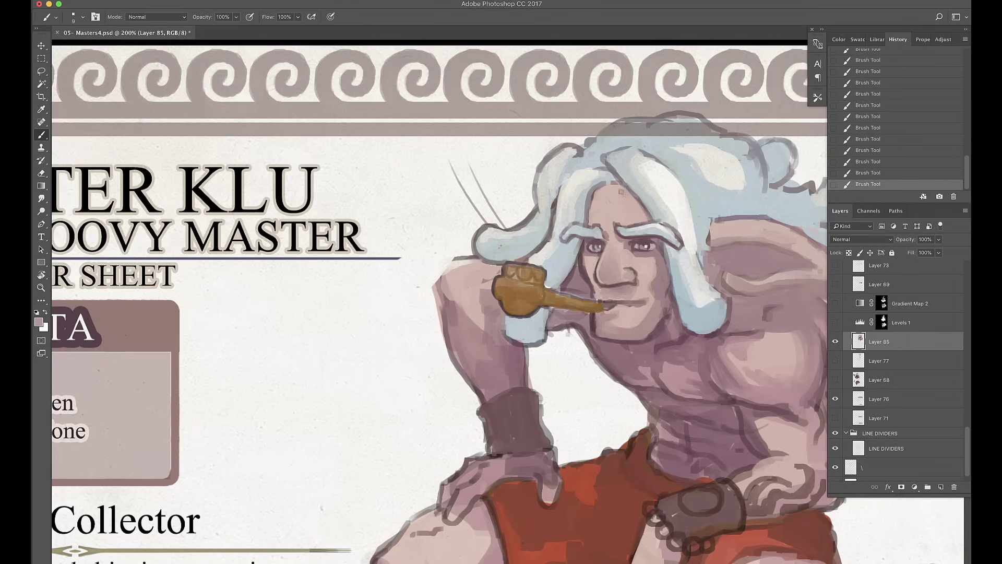
left_click_drag(608, 190, 592, 215)
left_click(590, 257, "alt")
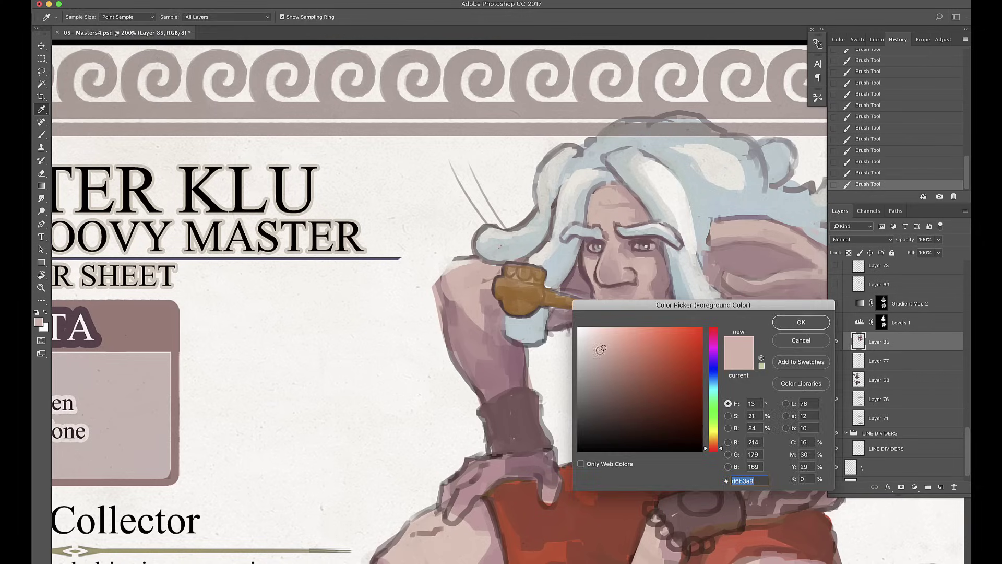
key("bracketleft")
left_click(619, 196, "alt")
left_click_drag(613, 211, 595, 216)
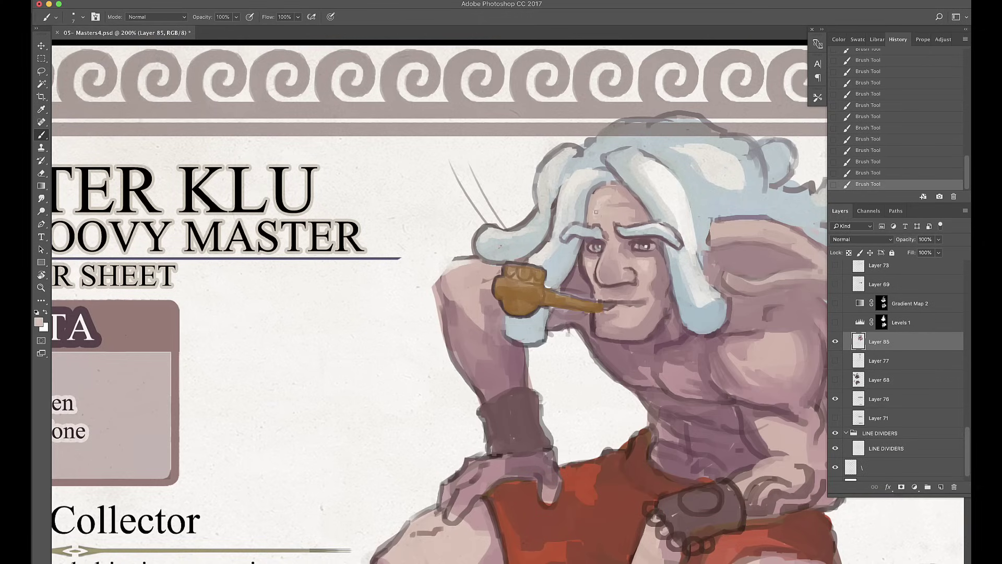
mouse_move(606, 175)
left_mouse_down()
mouse_move(574, 220)
mouse_move(574, 170)
mouse_move(588, 163)
mouse_move(593, 180)
mouse_move(579, 217)
left_mouse_up()
left_click(603, 159, "alt")
left_click(620, 208, "alt")
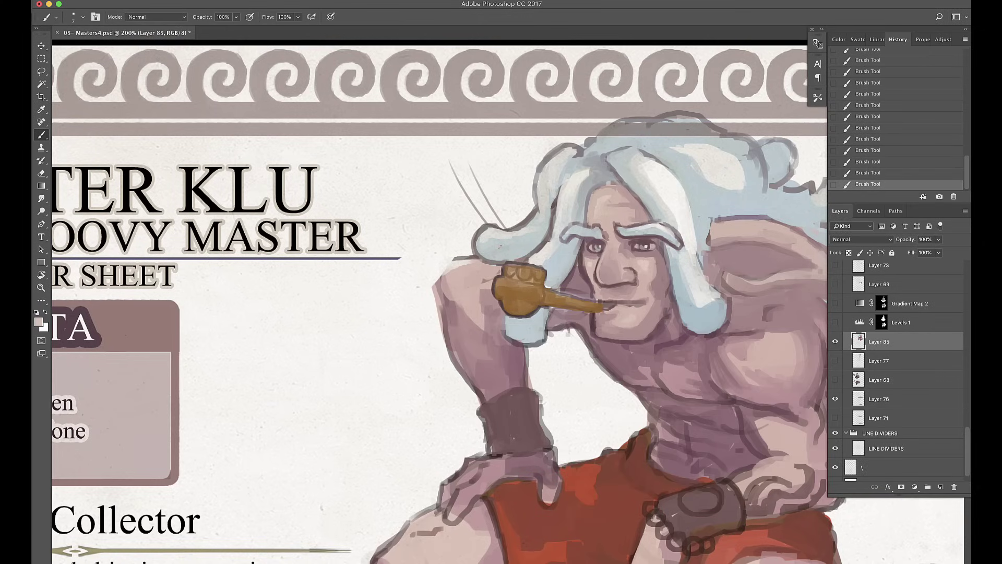
- Add a light cream highlight to the pipe
mouse_move(624, 290)
left_mouse_down()
mouse_move(537, 267)
mouse_move(512, 229)
left_mouse_up()
left_click(508, 240, "alt")
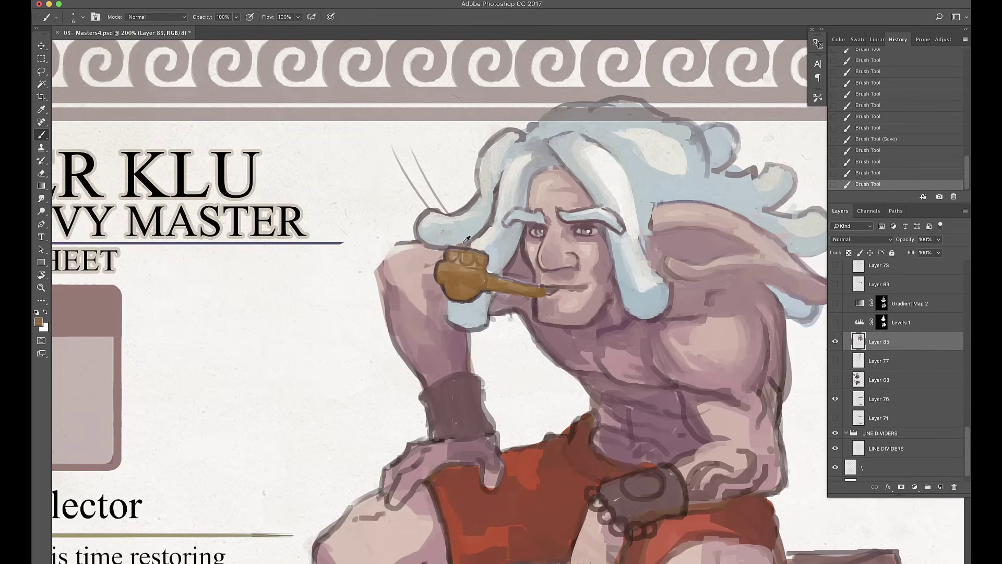
left_click(39, 322)
left_click(605, 334)
left_click(842, 325)
left_click_drag(439, 264, 442, 279)
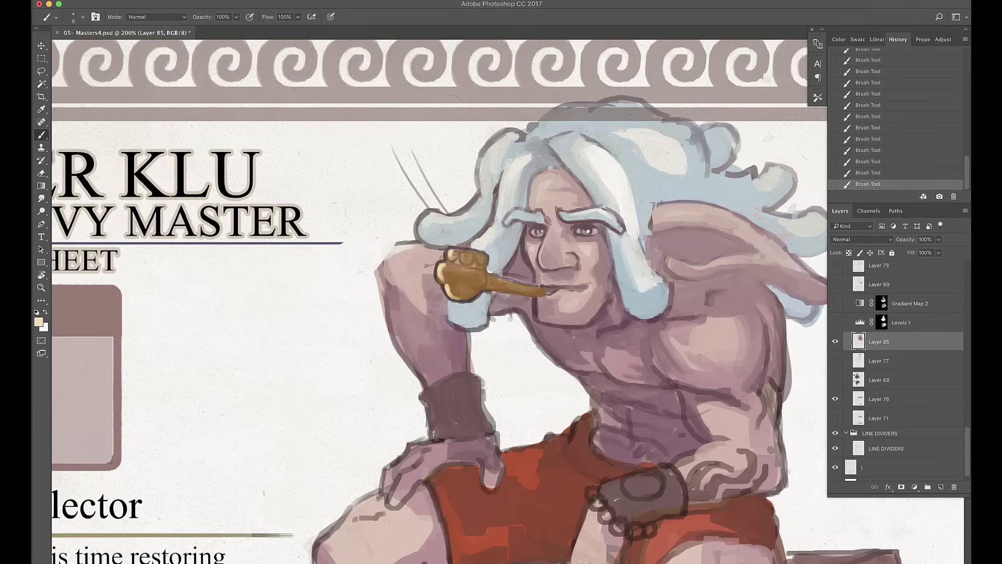
left_click(521, 285, "alt")
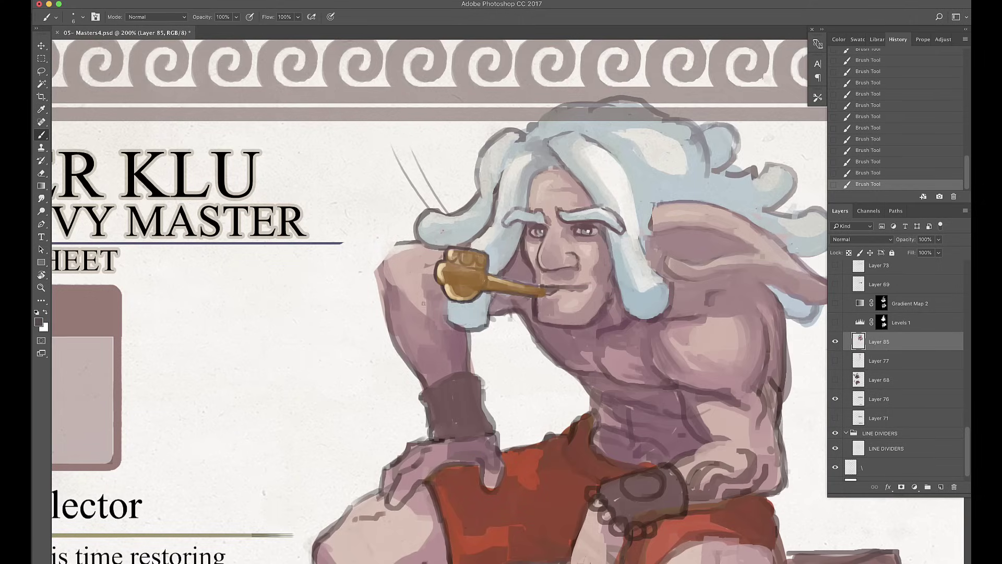
scroll(439, 303, "down", 5)
- Save, then start sketching Master Krilim's ghost figure and wisps in lavender
key("ctrl+minus")
key("ctrl+minus")
key("ctrl+minus")
key("ctrl+s")
key("bracketright")
key("bracketright")
key("bracketright")
key("bracketright")
left_click(487, 486, "alt")
left_click_drag(432, 320, 458, 458)
key("bracketright")
key("ctrl+z")
mouse_move(459, 345)
left_mouse_down()
mouse_move(515, 472)
mouse_move(498, 428)
left_mouse_up()
mouse_move(438, 308)
left_mouse_down()
mouse_move(420, 340)
mouse_move(490, 319)
left_mouse_up()
- Sketch the ghost's eyes, head outline, beard tendrils and flowing hair wisps
mouse_move(438, 305)
left_mouse_down()
mouse_move(418, 316)
mouse_move(418, 386)
left_mouse_up()
mouse_move(436, 310)
left_mouse_down()
mouse_move(454, 256)
mouse_move(504, 316)
left_mouse_up()
left_click_drag(502, 313, 543, 394)
left_click_drag(418, 322, 408, 381)
left_click_drag(491, 376, 545, 432)
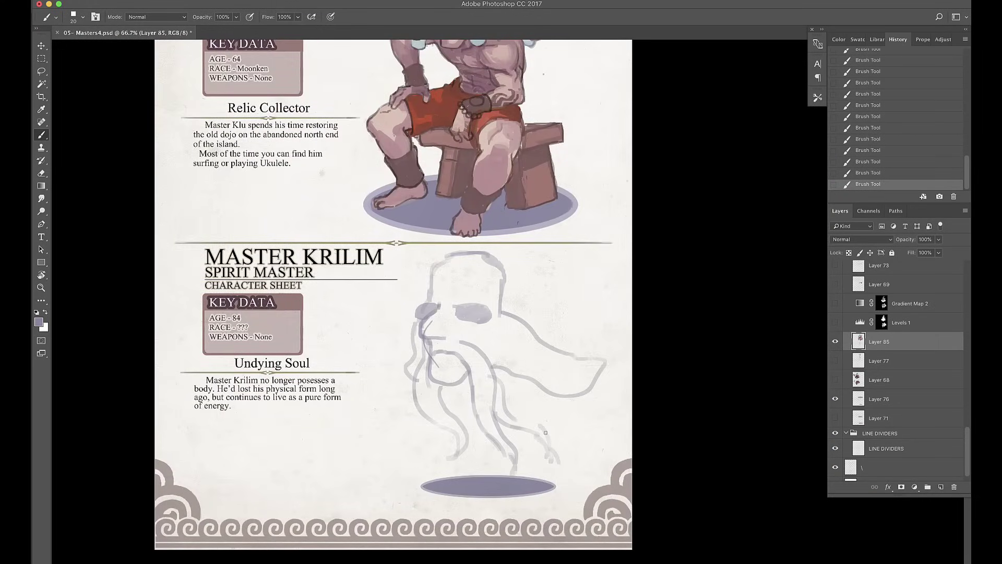
left_click_drag(493, 292, 548, 355)
left_click_drag(543, 397, 619, 418)
left_click_drag(496, 281, 584, 355)
left_click_drag(582, 395, 605, 407)
mouse_move(434, 284)
left_mouse_down()
mouse_move(400, 381)
mouse_move(418, 444)
left_mouse_up()
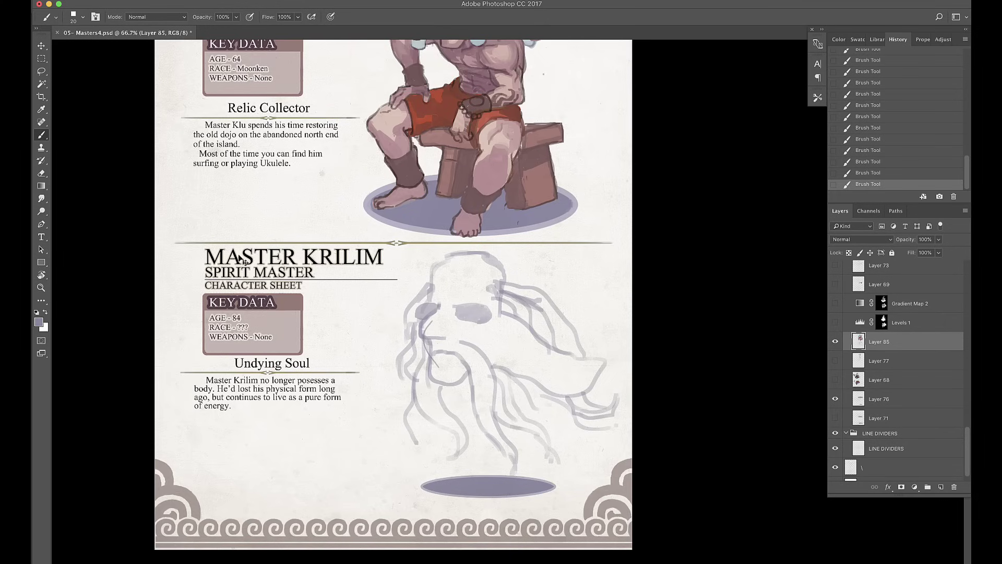
- Sample Master Klu's mauve skin colour and paint shading on his figure
scroll(376, 261, "up", 5)
key("bracketright")
left_click(417, 222, "alt")
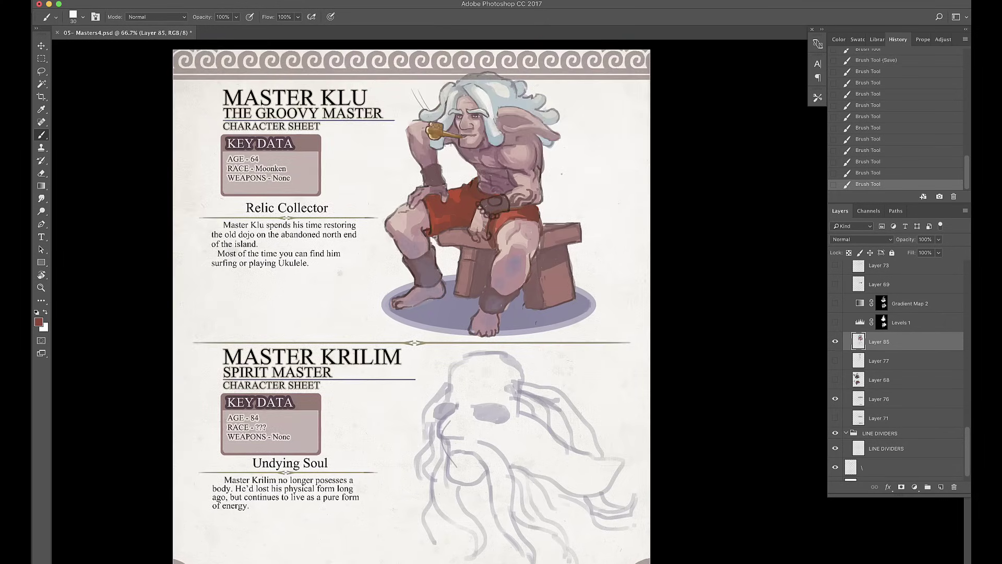
scroll(412, 261, "up", 3)
left_click(547, 233, "alt")
left_click_drag(506, 180, 530, 199)
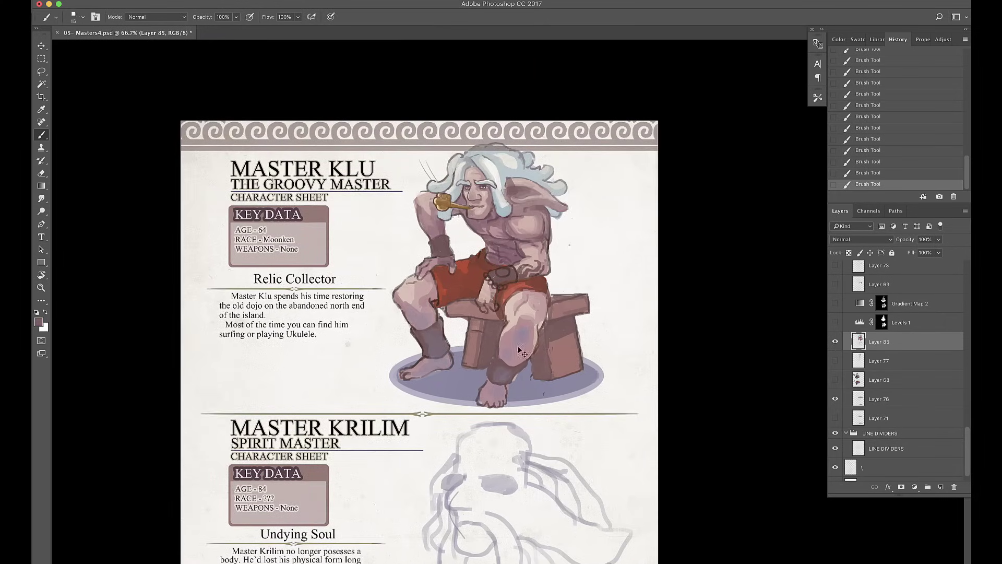
- On a new layer, draw a necklace cord across Klu's chest with a white pendant
key("ctrl+shift+alt+n")
key("ctrl+plus")
right_click(517, 112)
left_click(548, 157)
mouse_move(459, 180)
left_mouse_down()
mouse_move(493, 211)
mouse_move(454, 225)
mouse_move(475, 217)
left_mouse_up()
key("bracketright")
left_click(472, 207, "alt")
key("bracketright")
key("ctrl+minus")
- Shade Master Klu's knee, shin and left leg with a larger brush
mouse_move(551, 344)
left_mouse_down()
mouse_move(553, 368)
mouse_move(573, 370)
left_mouse_up()
left_click_drag(455, 297, 535, 347)
left_click(522, 339, "alt")
key("bracketright")
key("bracketright")
key("bracketright")
mouse_move(505, 336)
left_mouse_down()
mouse_move(514, 366)
mouse_move(506, 399)
left_mouse_up()
left_click_drag(415, 357, 449, 374)
- Add red shading to the shorts and sample a light pinkish grey
left_click_drag(420, 293, 439, 325)
left_click_drag(437, 275, 443, 292)
left_click_drag(445, 298, 480, 287)
left_click(498, 284, "alt")
key("bracketleft")
key("bracketleft")
key("bracketleft")
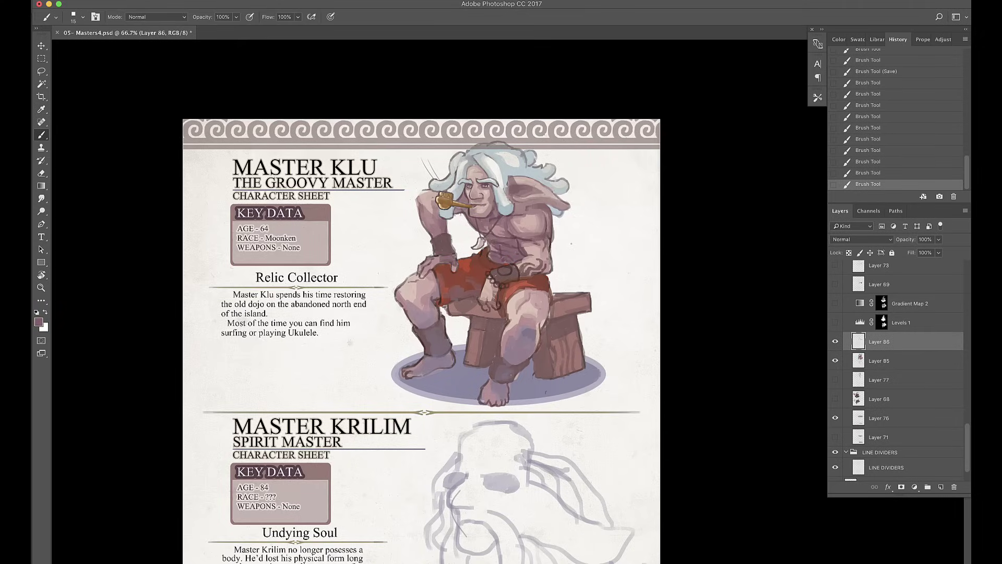
left_click(536, 197, "alt")
key("bracketright")
key("bracketright")
scroll(867, 322, "up", 5)
scroll(418, 313, "up", 3)
- Zoom in close on Klu's face and extend his mouth line into a smile
scroll(417, 313, "down", 5)
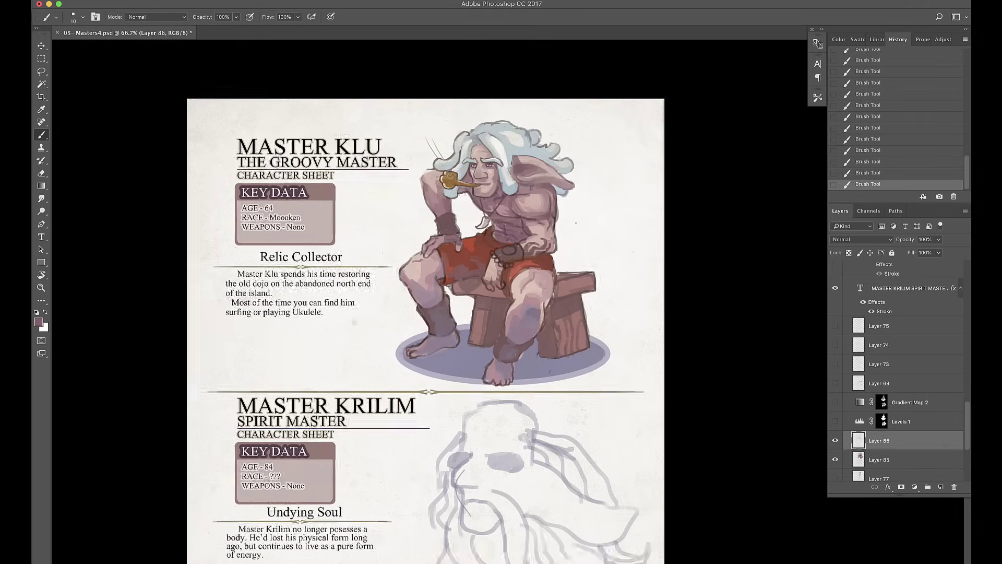
key("super+1")
scroll(517, 251, "up", 2)
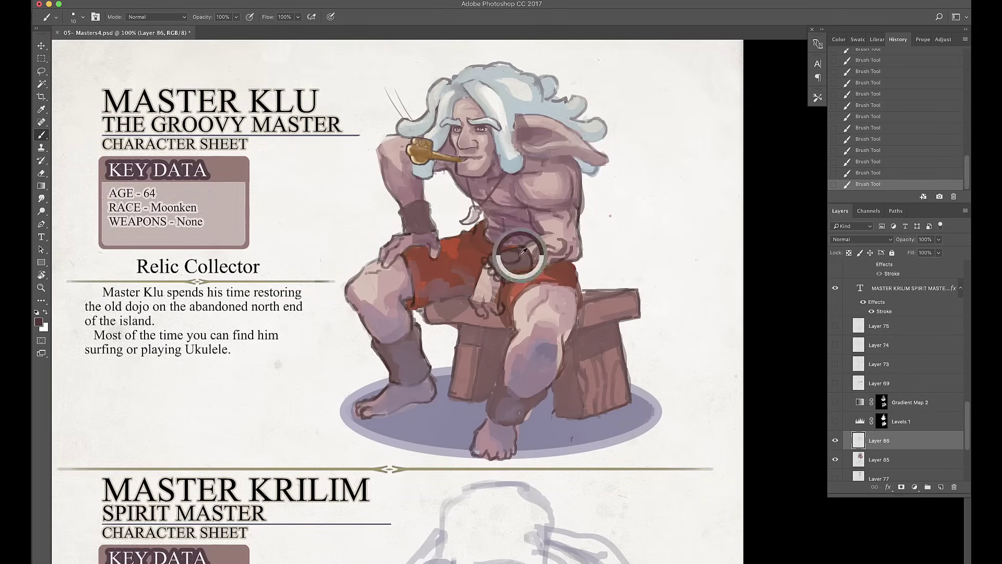
key("super+plus")
key("super+plus")
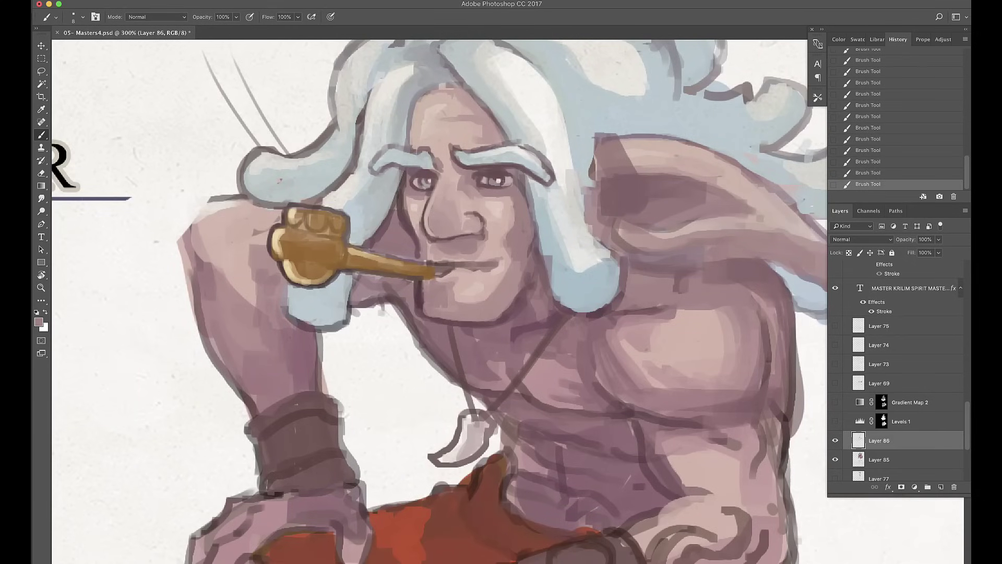
key("[")
key("[")
key("[")
left_click(504, 176, "alt")
left_click_drag(434, 272, 499, 253)
left_click(494, 273, "alt")
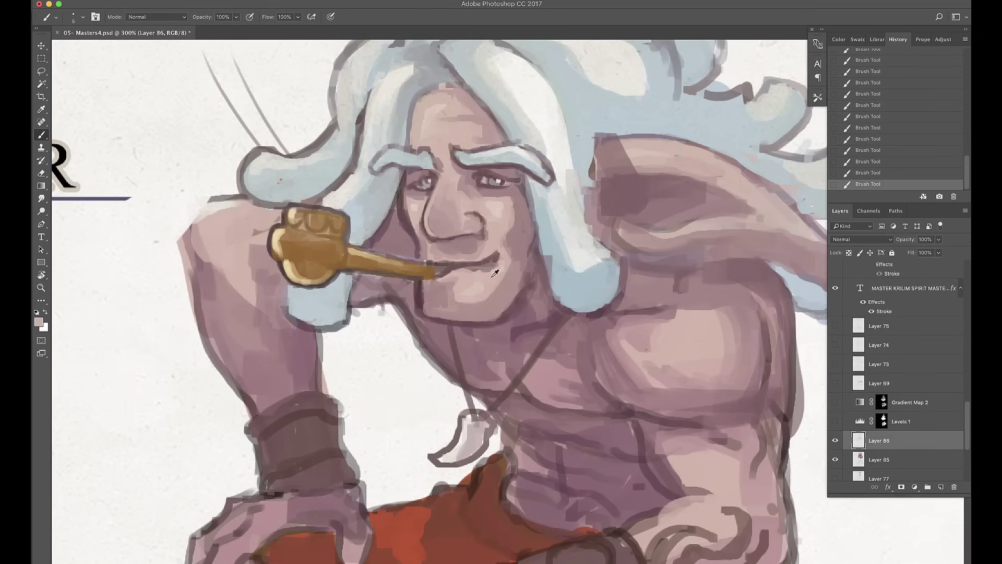
- Paint a rounded bowl onto the pipe in dark maroon
left_click(498, 256, "alt")
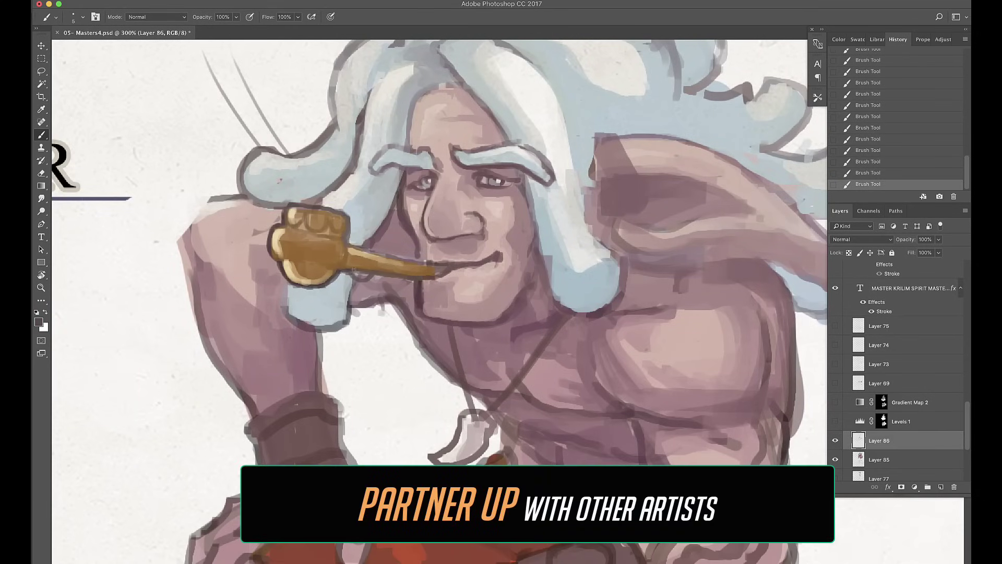
mouse_move(365, 244)
left_mouse_down()
mouse_move(363, 276)
mouse_move(376, 264)
mouse_move(409, 266)
left_mouse_up()
left_click(342, 272, "alt")
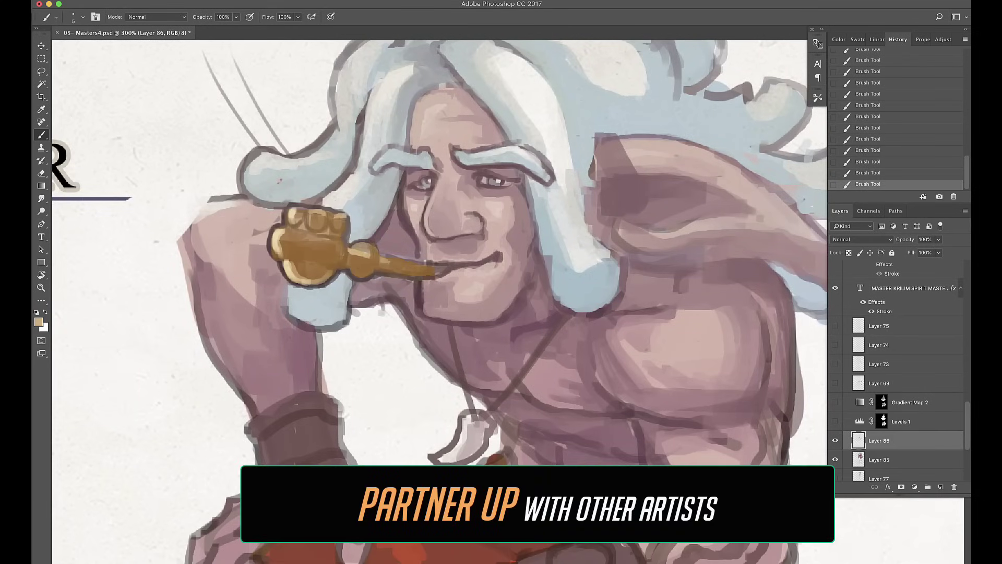
- Paint a light goatee under Klu's chin
key("super+minus")
scroll(448, 201, "down", 1)
left_click(448, 201, "alt")
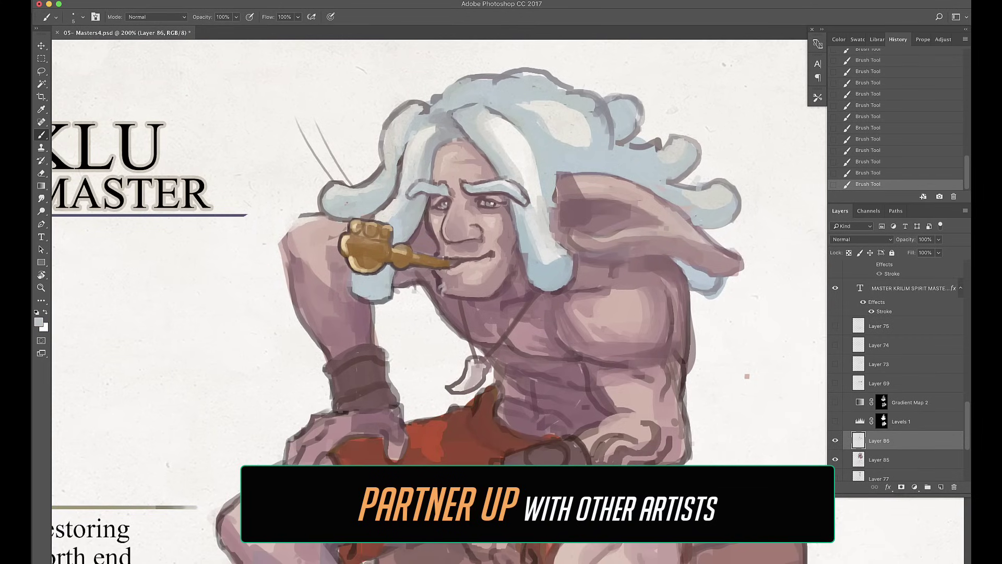
mouse_move(443, 288)
left_mouse_down()
mouse_move(458, 313)
mouse_move(464, 294)
mouse_move(495, 285)
left_mouse_up()
- Lighten the right cheek and add small shading strokes beside the nose and mouth
left_click(440, 282, "alt")
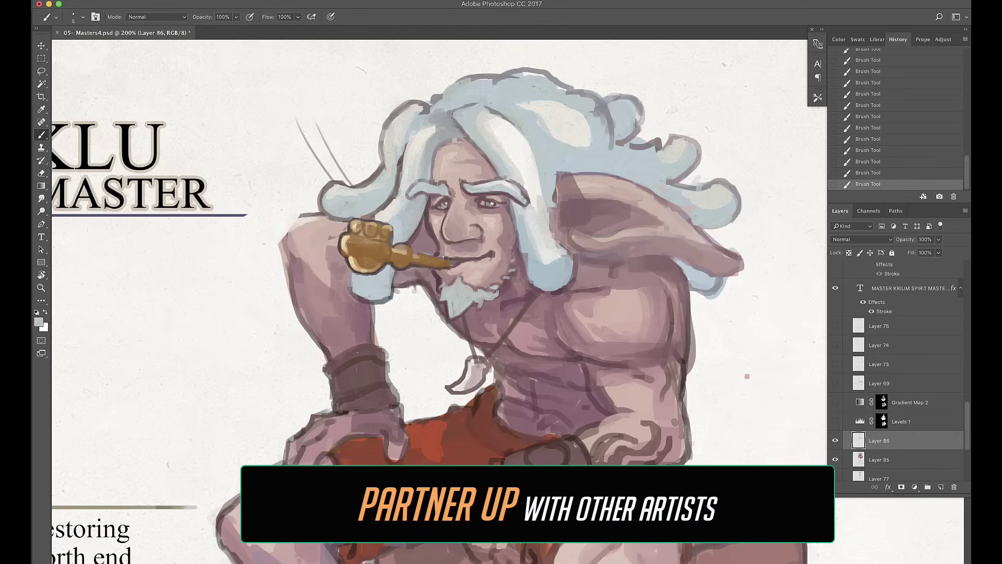
left_click_drag(508, 235, 513, 290)
left_click(514, 261, "alt")
mouse_move(420, 235)
left_mouse_down()
mouse_move(435, 253)
mouse_move(433, 288)
left_mouse_up()
- Paint light blue-grey hair along the face's right edge and over the forehead
left_click(437, 274, "alt")
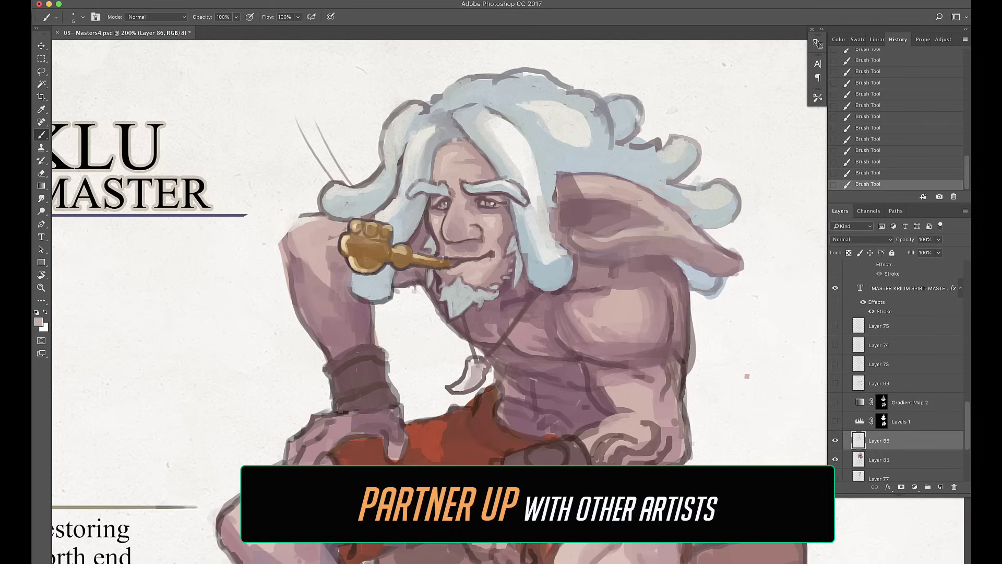
left_click_drag(559, 228, 566, 198)
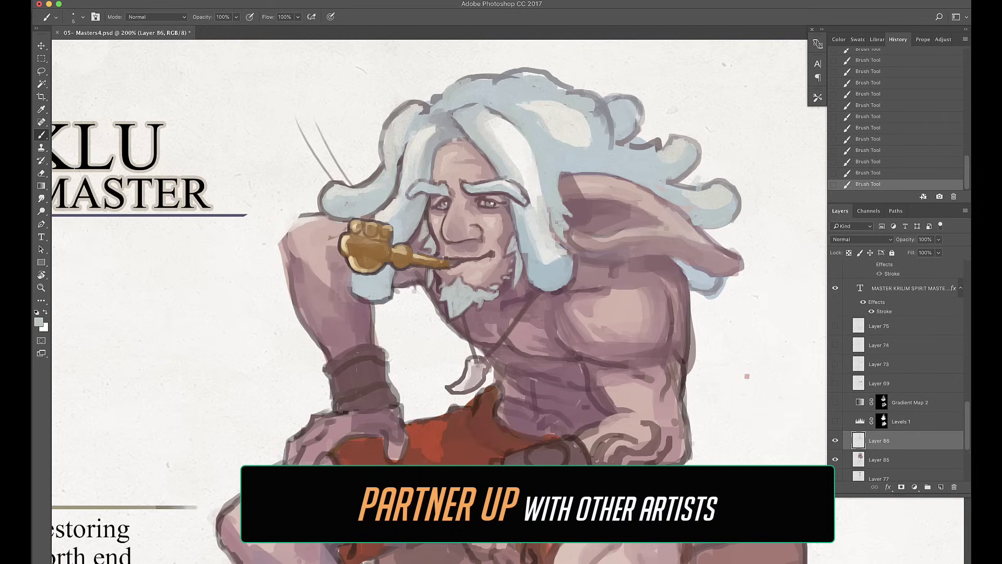
left_click(550, 159, "alt")
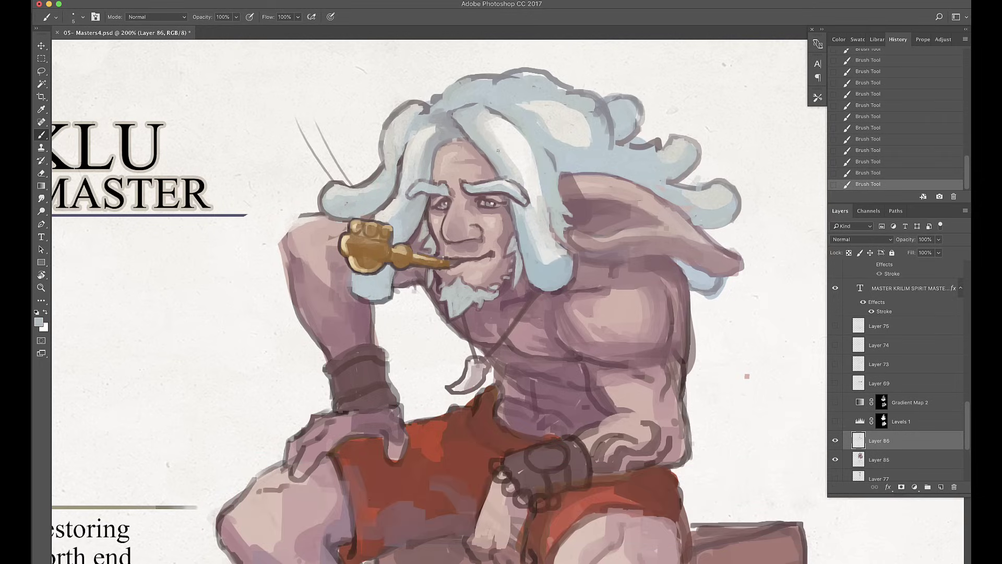
left_click_drag(497, 150, 530, 223)
left_click(424, 165, "alt")
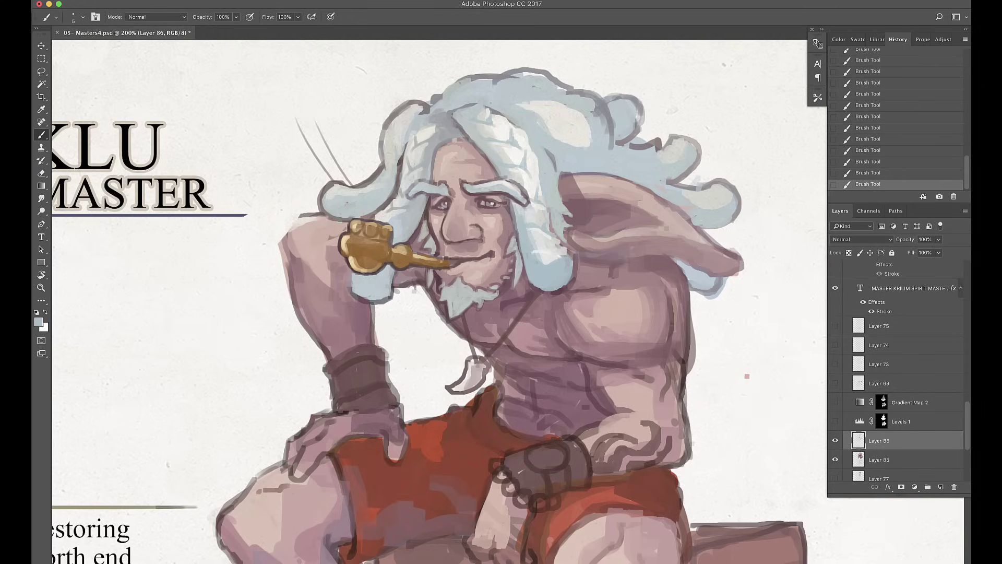
left_click(381, 194, "alt")
- Paint a dark outline along the top of Klu's hair with a slightly larger brush
left_click_drag(359, 316, 286, 373)
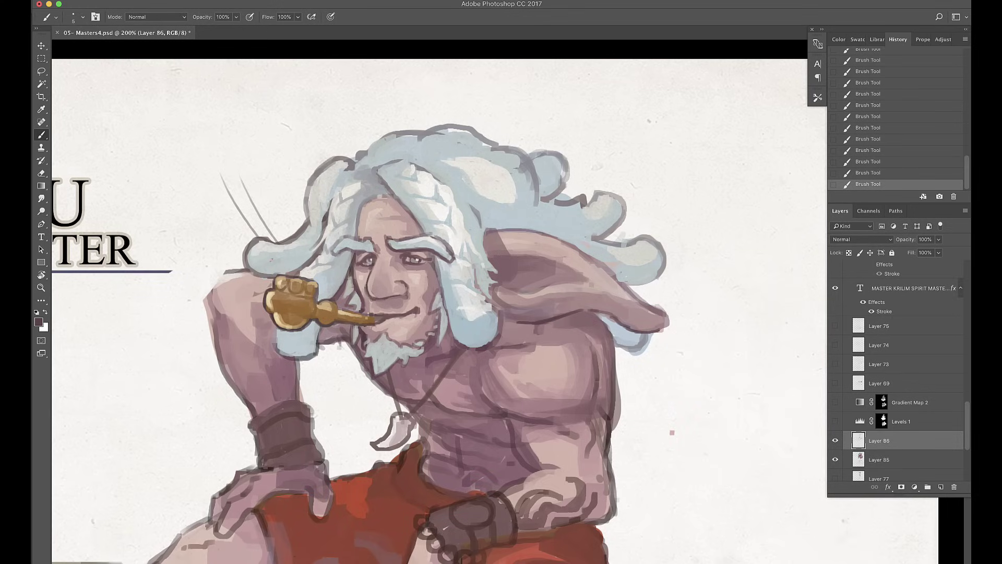
left_click(493, 306, "alt")
key("bracketright")
key("bracketright")
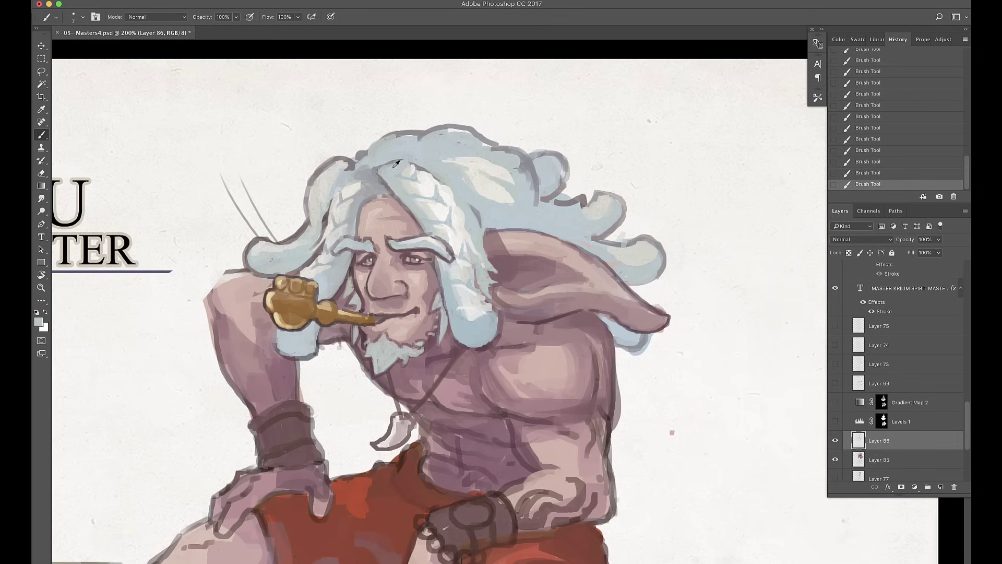
left_click(396, 164, "alt")
mouse_move(397, 162)
left_mouse_down()
mouse_move(413, 149)
mouse_move(402, 123)
mouse_move(418, 121)
mouse_move(356, 160)
left_mouse_up()
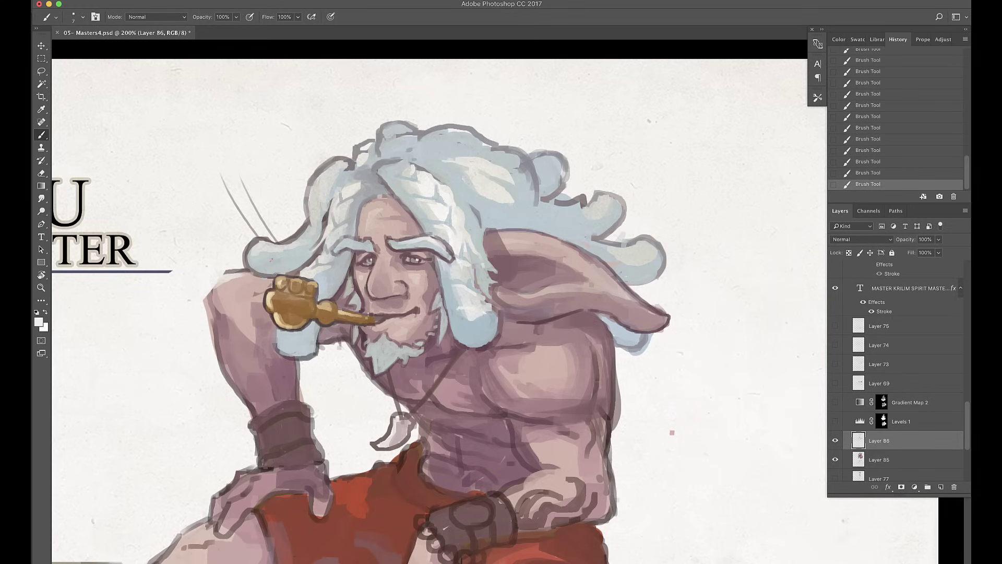
- Cover the dark line inside the hair with light tones and touch up the hair
left_click(479, 223, "alt")
left_click_drag(522, 169, 569, 204)
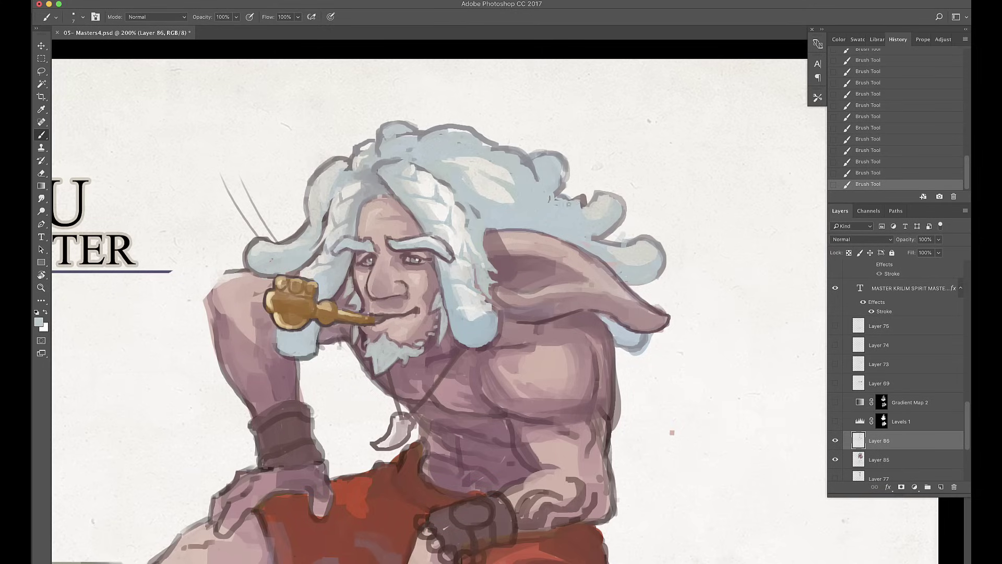
left_click(485, 347, "alt")
left_click_drag(469, 252, 424, 171)
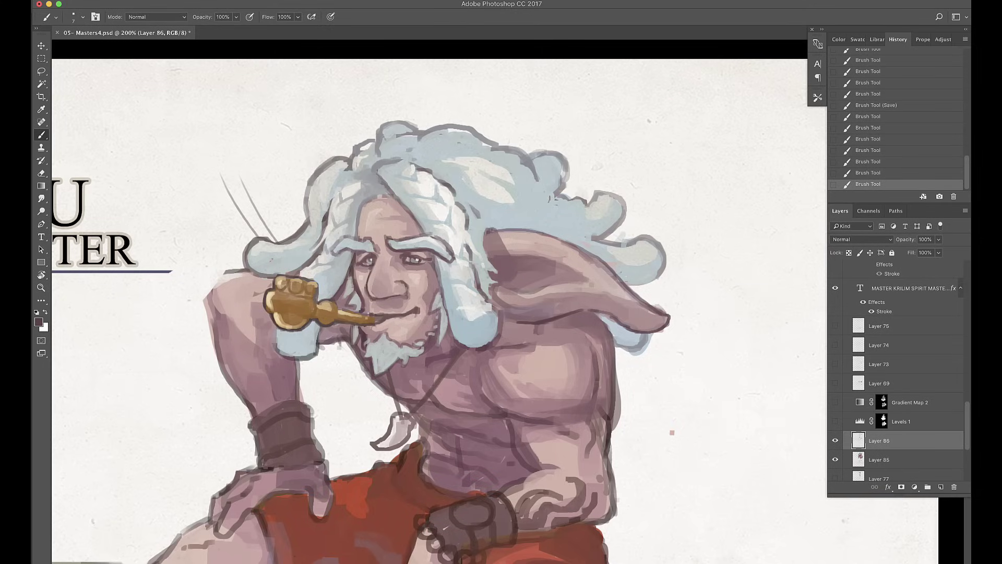
left_click(529, 212, "alt")
left_click(565, 224, "alt")
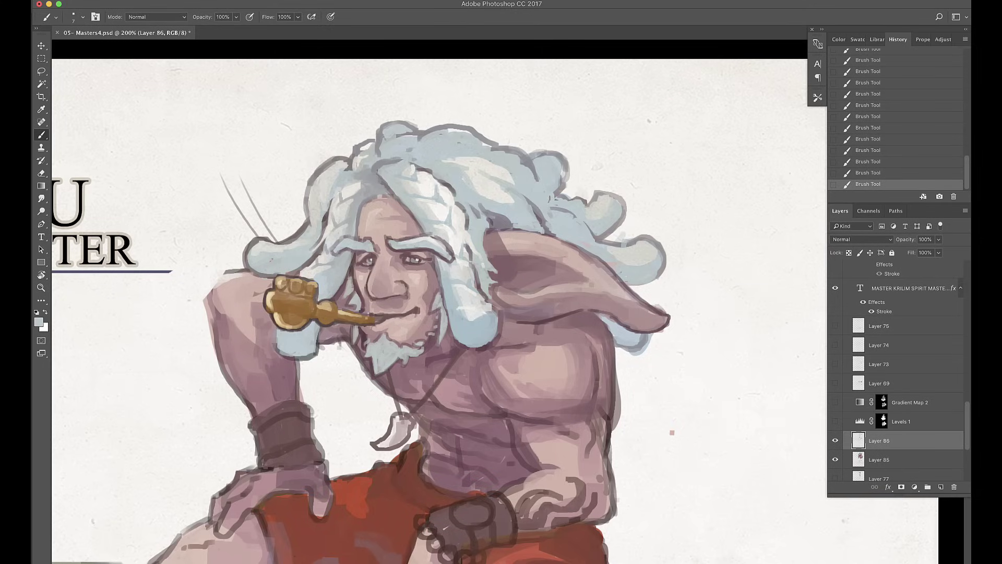
left_click(360, 268, "alt")
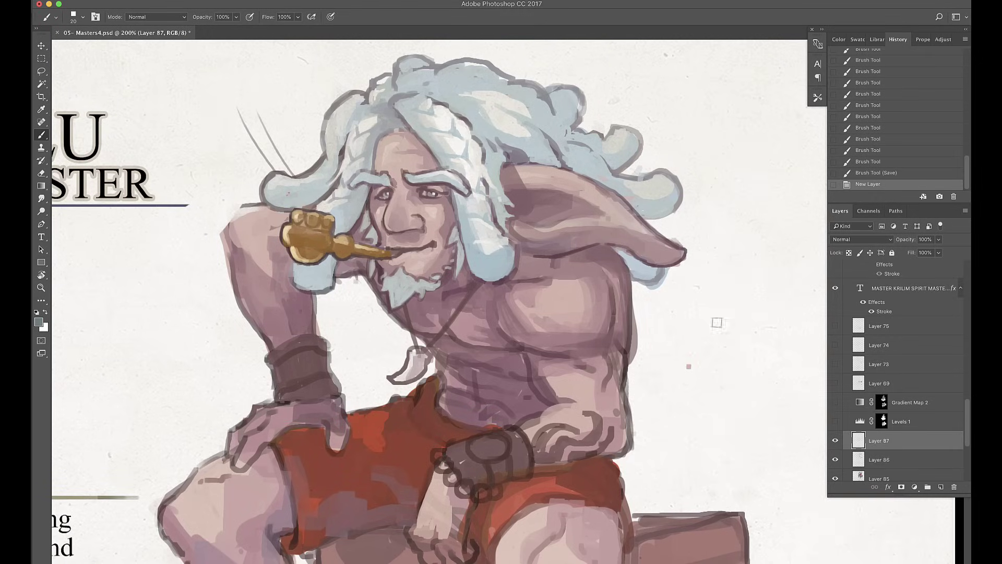
- Set the layer to Darken blending and erase shading beside the torso and around the hair
left_click(861, 239)
left_click(866, 247)
scroll(648, 290, "down", 8)
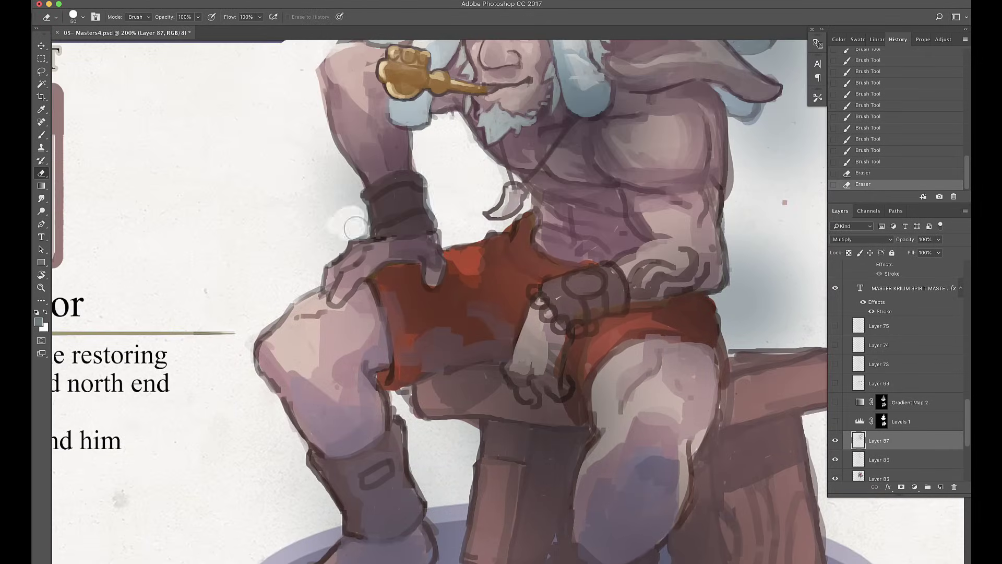
left_click_drag(522, 219, 626, 334)
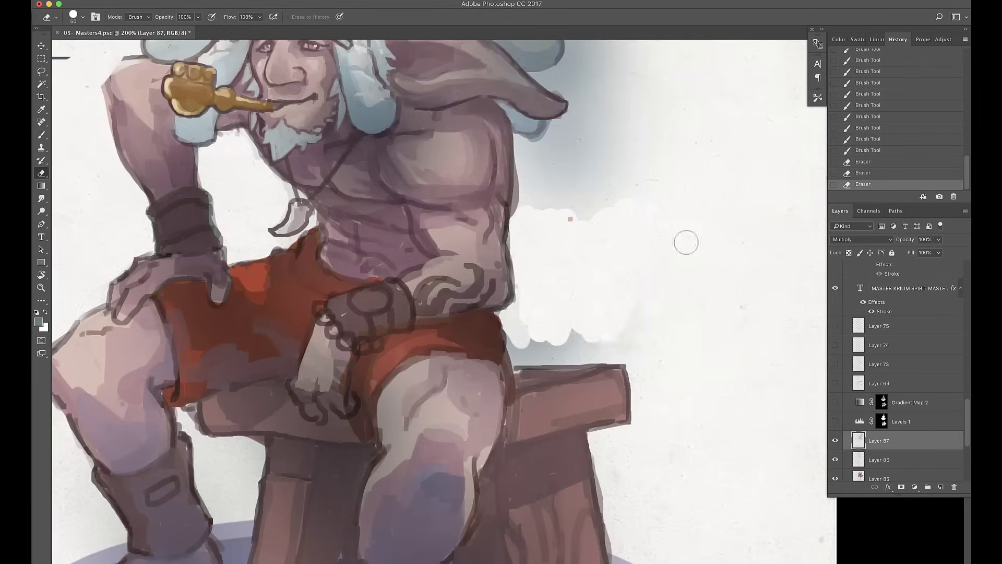
left_click_drag(685, 242, 522, 209)
scroll(522, 209, "up", 10)
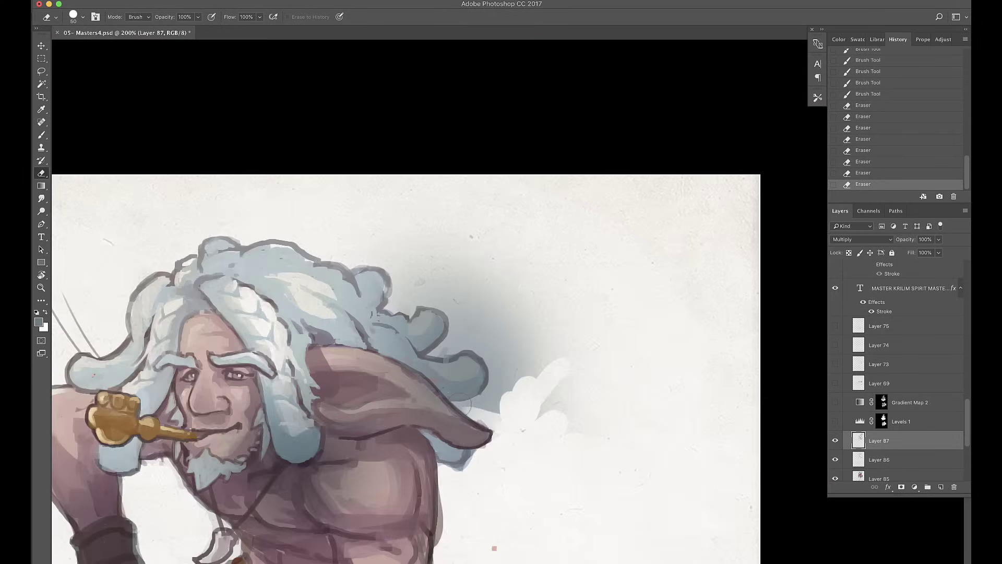
mouse_move(516, 407)
left_mouse_down()
mouse_move(398, 304)
mouse_move(539, 217)
left_mouse_up()
- Refine the fist and pipe outlines with a 15-pixel brush
right_click(532, 112)
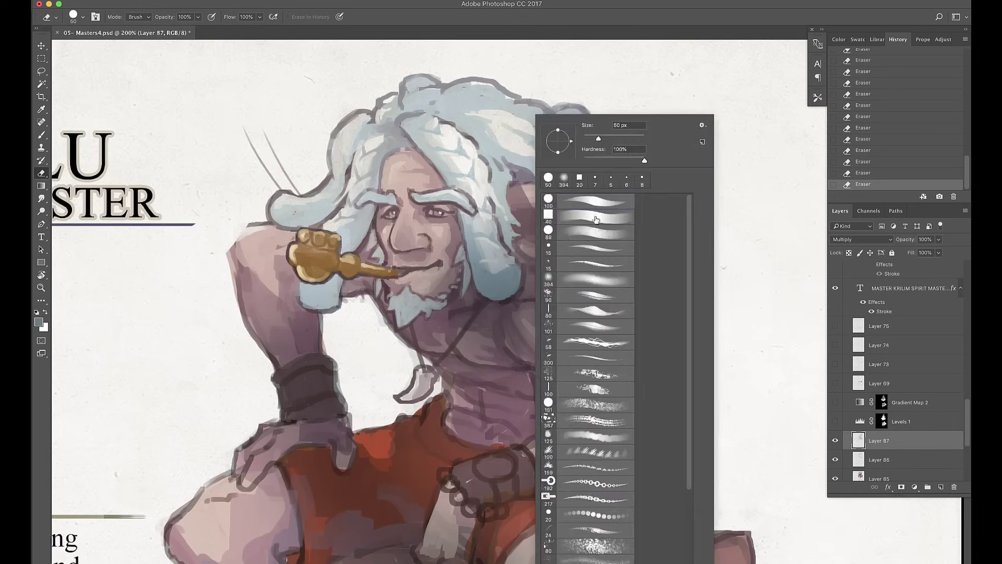
key("Return")
key("bracketleft")
key("bracketleft")
left_click_drag(274, 225, 331, 196)
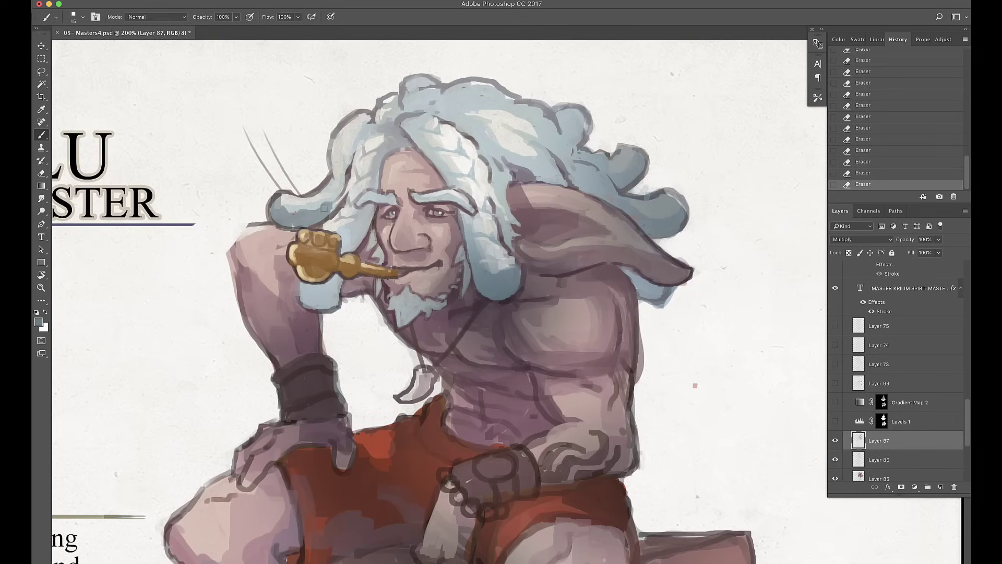
left_click_drag(337, 157, 313, 306)
mouse_move(313, 238)
left_mouse_down()
mouse_move(334, 269)
mouse_move(381, 250)
mouse_move(384, 159)
mouse_move(412, 130)
left_mouse_up()
- Erase stray bits in the hair and touch up the face
key("e")
left_click_drag(394, 154, 409, 144)
mouse_move(470, 156)
left_mouse_down()
mouse_move(509, 160)
mouse_move(505, 251)
left_mouse_up()
key("b")
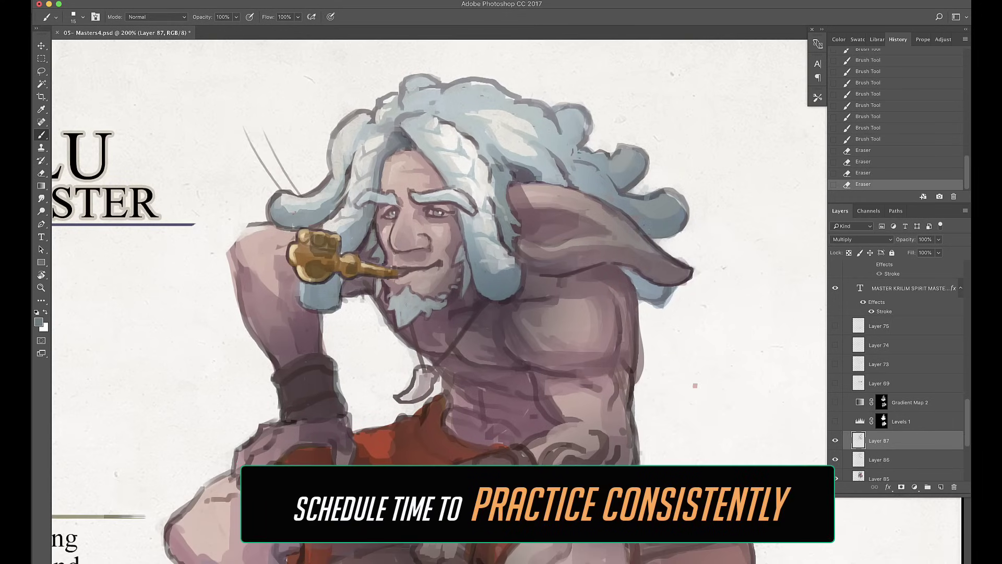
key("e")
left_click_drag(522, 208, 543, 264)
left_click_drag(418, 232, 439, 285)
key("b")
mouse_move(328, 162)
left_mouse_down()
mouse_move(342, 217)
mouse_move(363, 131)
mouse_move(433, 98)
left_mouse_up()
- Add a new Layer 88 and paint small strokes in the hair
key("super+shift+n")
key("Return")
left_click_drag(462, 209, 496, 166)
left_click_drag(454, 167, 485, 188)
mouse_move(425, 135)
left_mouse_down()
mouse_move(457, 154)
mouse_move(488, 240)
mouse_move(493, 157)
mouse_move(532, 156)
left_mouse_up()
- Paint darker blue-grey over the right side and top of the hair
mouse_move(573, 113)
left_mouse_down()
mouse_move(614, 167)
mouse_move(642, 185)
left_mouse_up()
mouse_move(517, 104)
left_mouse_down()
mouse_move(554, 130)
mouse_move(569, 167)
left_mouse_up()
left_click_drag(569, 157, 684, 229)
left_click_drag(538, 167, 567, 187)
left_click_drag(553, 151, 464, 131)
mouse_move(480, 105)
left_mouse_down()
mouse_move(433, 105)
mouse_move(451, 108)
mouse_move(439, 79)
left_mouse_up()
mouse_move(467, 96)
left_mouse_down()
mouse_move(506, 84)
mouse_move(538, 120)
left_mouse_up()
mouse_move(537, 112)
left_mouse_down()
mouse_move(495, 143)
mouse_move(507, 230)
left_mouse_up()
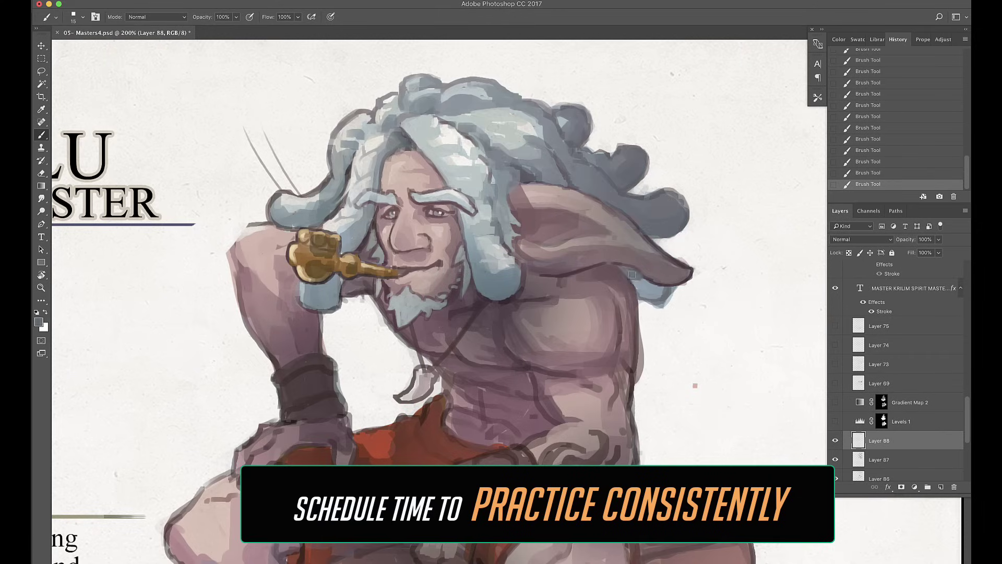
- Add further dark strokes and darken the area around the moustache
left_click_drag(626, 271, 663, 305)
scroll(652, 305, "down", 3)
left_click_drag(537, 187, 585, 219)
left_click_drag(564, 172, 579, 185)
scroll(468, 285, "up", 2)
left_click_drag(488, 190, 514, 178)
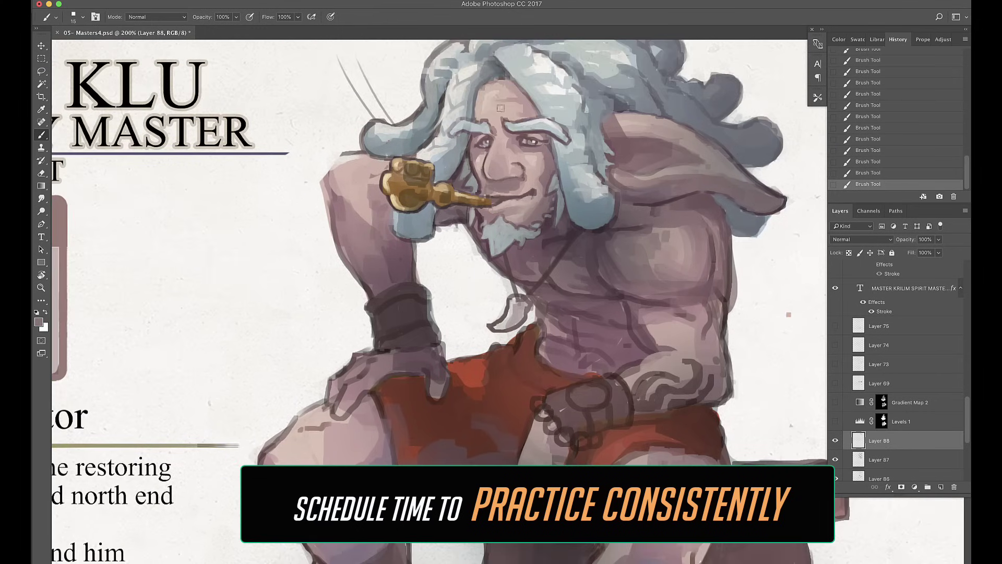
- Paint a lighter pink highlight down the arm and a shadow stroke beside the face
left_click(331, 168, "alt")
left_click_drag(331, 168, 355, 277)
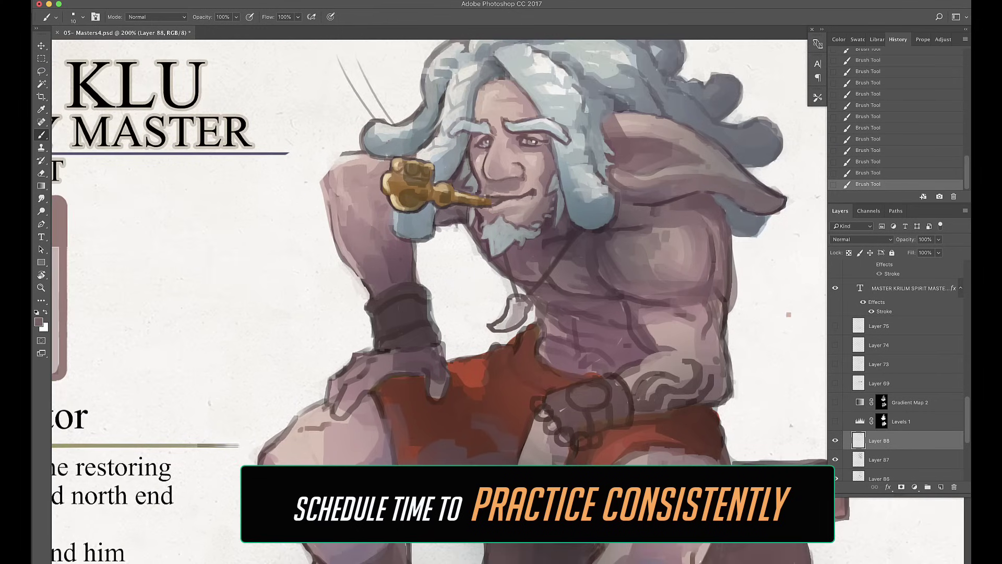
left_click(401, 227, "alt")
left_click_drag(459, 159, 462, 185)
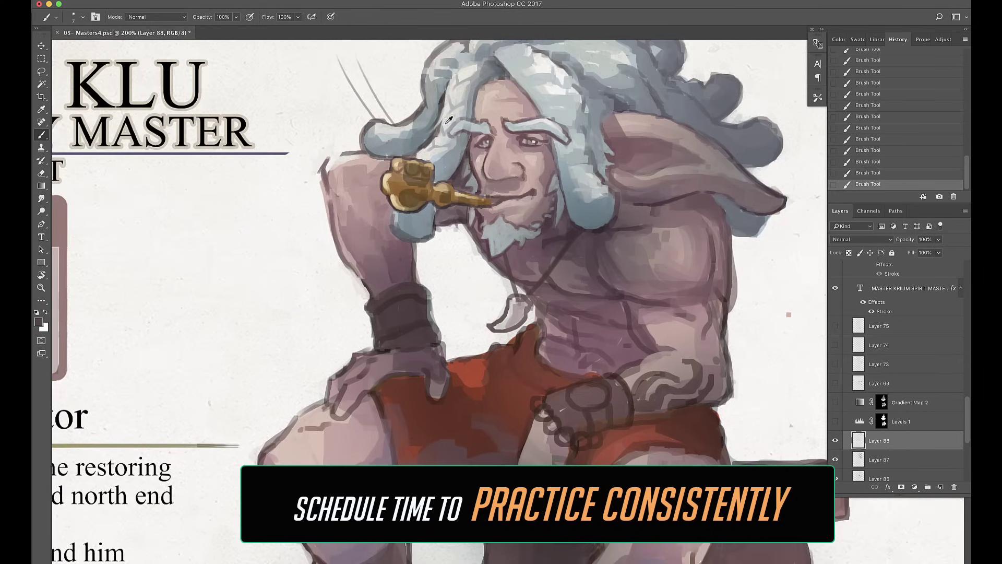
- Shade the ear's top and inner edges with a dark oval inside, then save
scroll(522, 151, "right", 3)
left_click_drag(535, 149, 616, 156)
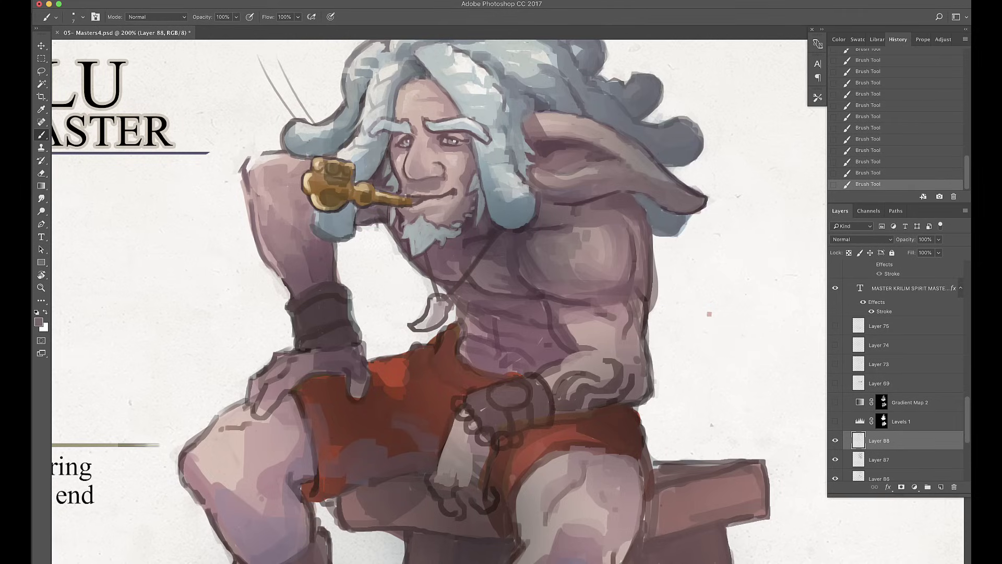
left_click(569, 190, "alt")
mouse_move(548, 168)
left_mouse_down()
mouse_move(533, 187)
mouse_move(562, 169)
left_mouse_up()
left_click(573, 176, "alt")
key("super+s")
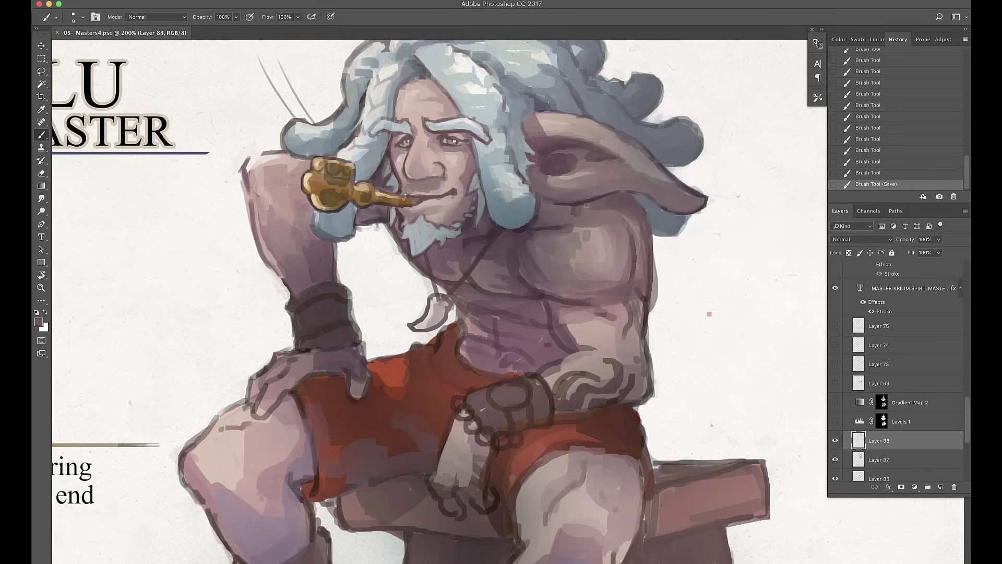
- Soften the raised arm's edge with light pink using a larger brush
left_click_drag(368, 229, 378, 219)
key("bracketright")
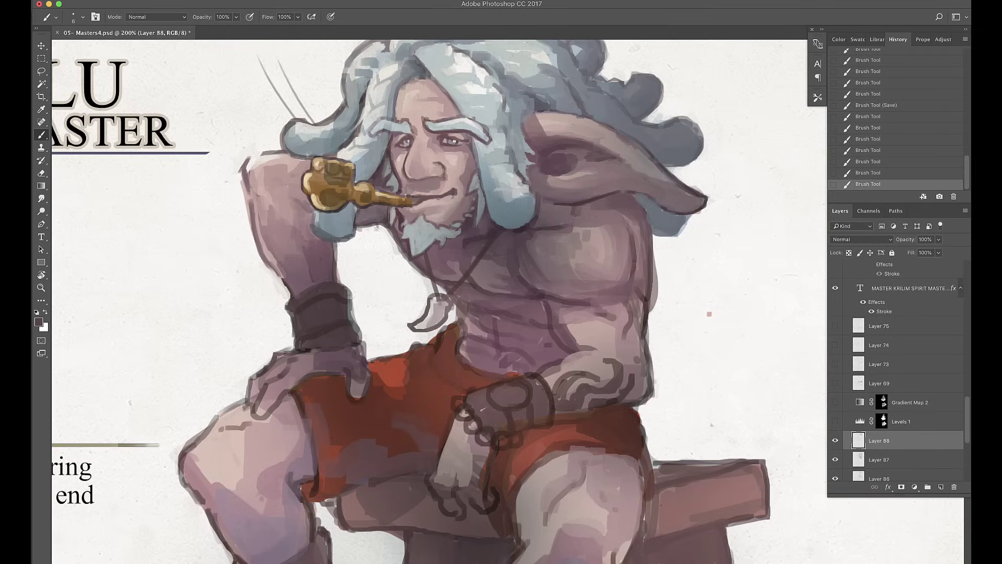
left_click(297, 203, "alt")
left_click_drag(271, 220, 248, 180)
key("bracketleft")
key("bracketleft")
key("bracketleft")
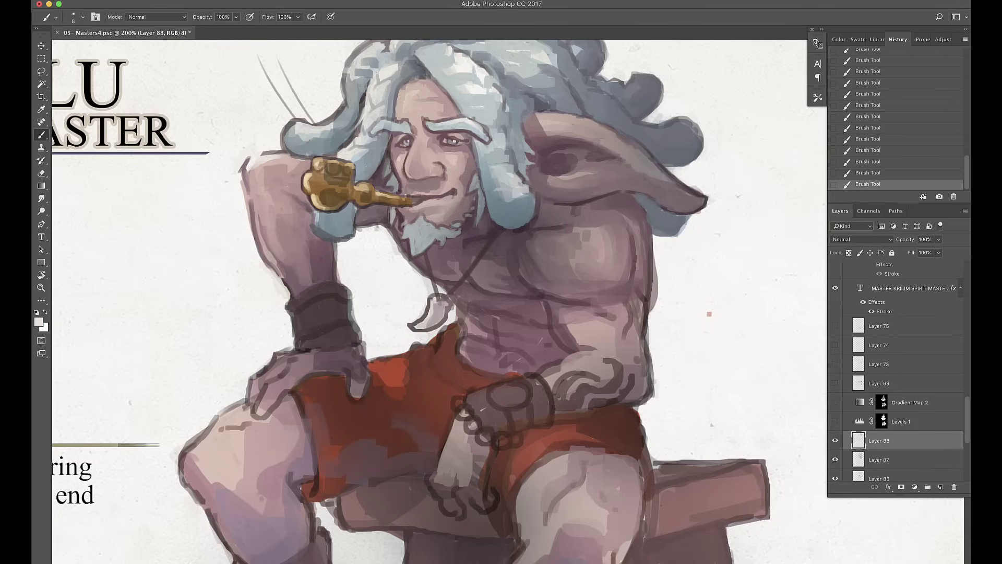
- Paint near-white hair strokes over the forehead and ear, with highlights on brow and cheek
left_click(347, 106, "alt")
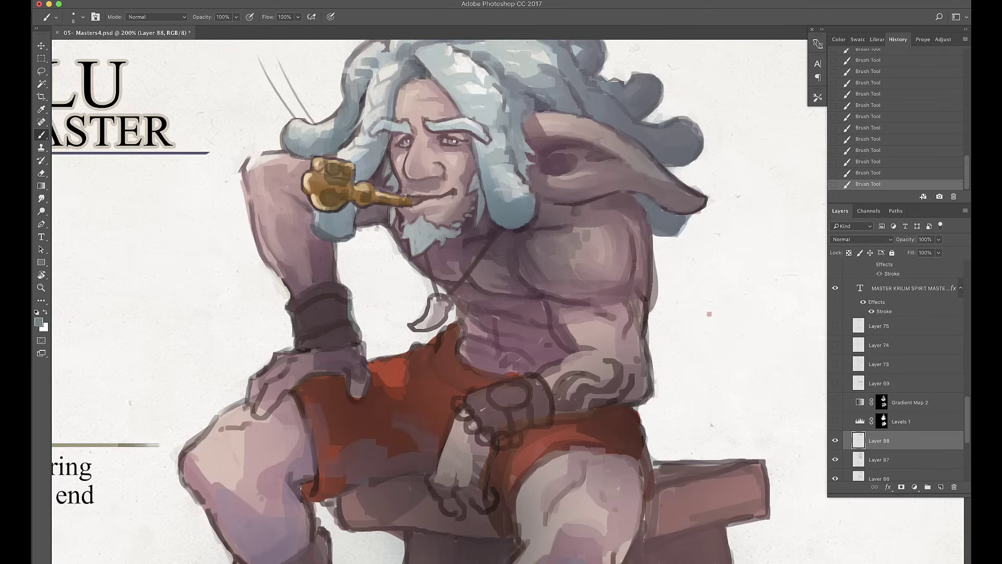
left_click_drag(364, 65, 381, 145)
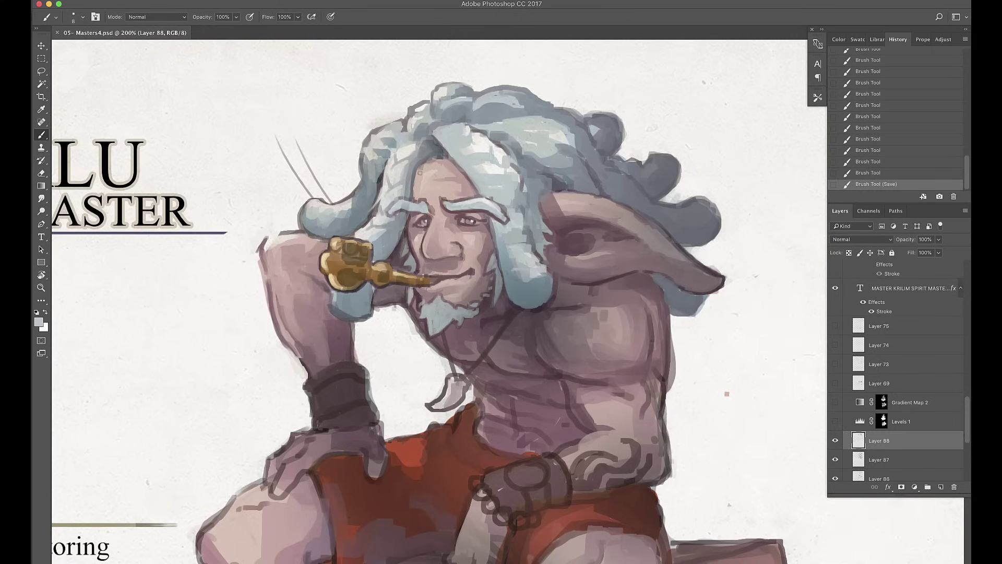
mouse_move(420, 173)
left_mouse_down()
mouse_move(413, 148)
mouse_move(422, 143)
left_mouse_up()
mouse_move(425, 142)
left_mouse_down()
mouse_move(491, 149)
mouse_move(504, 162)
left_mouse_up()
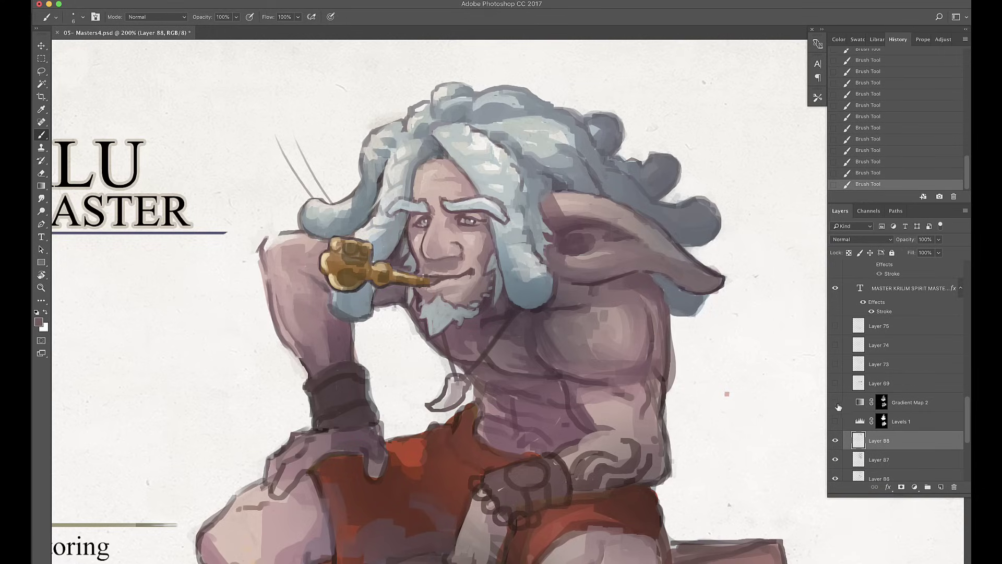
left_click_drag(545, 217, 537, 261)
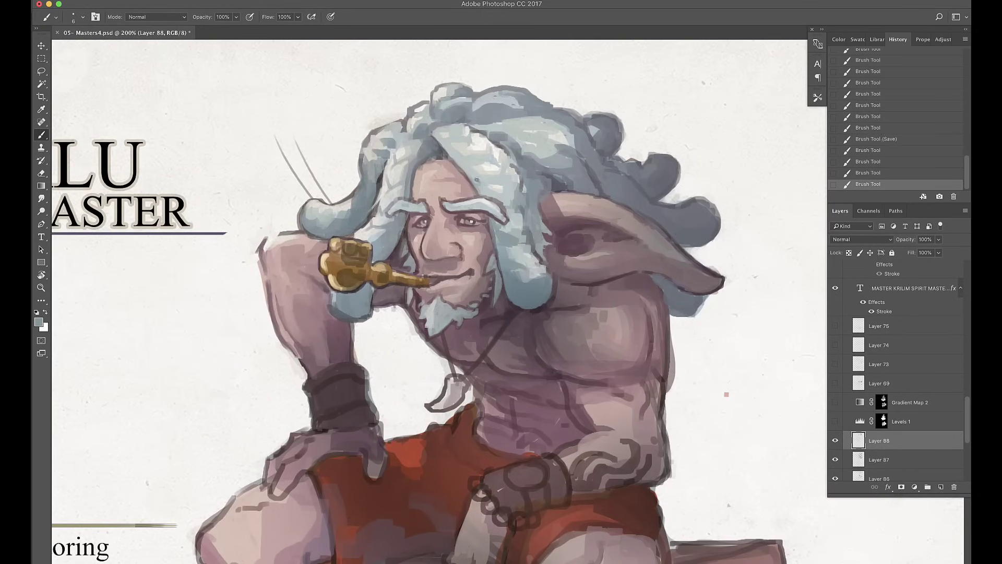
scroll(461, 163, "left", 5)
left_click_drag(479, 199, 482, 185)
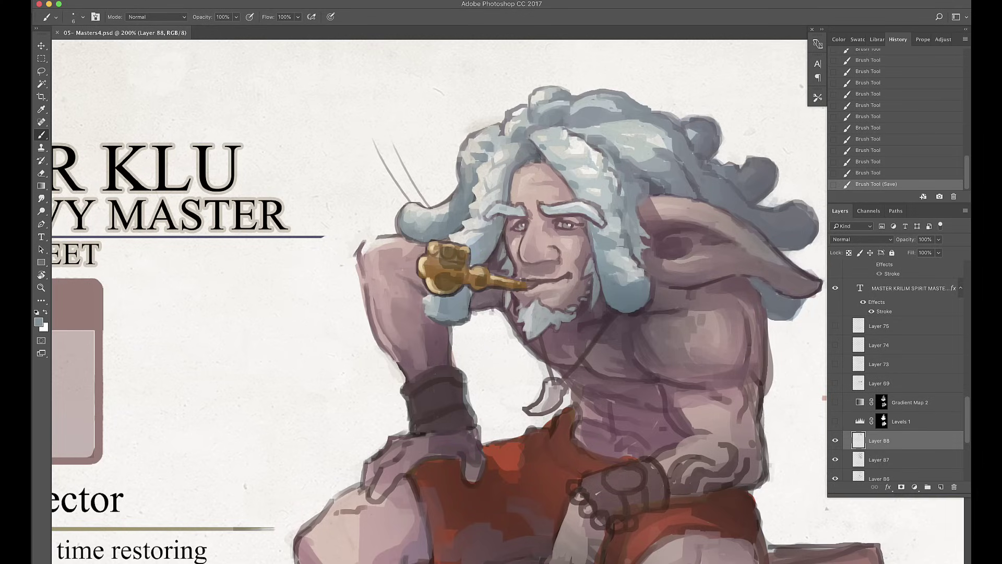
left_click_drag(591, 232, 598, 269)
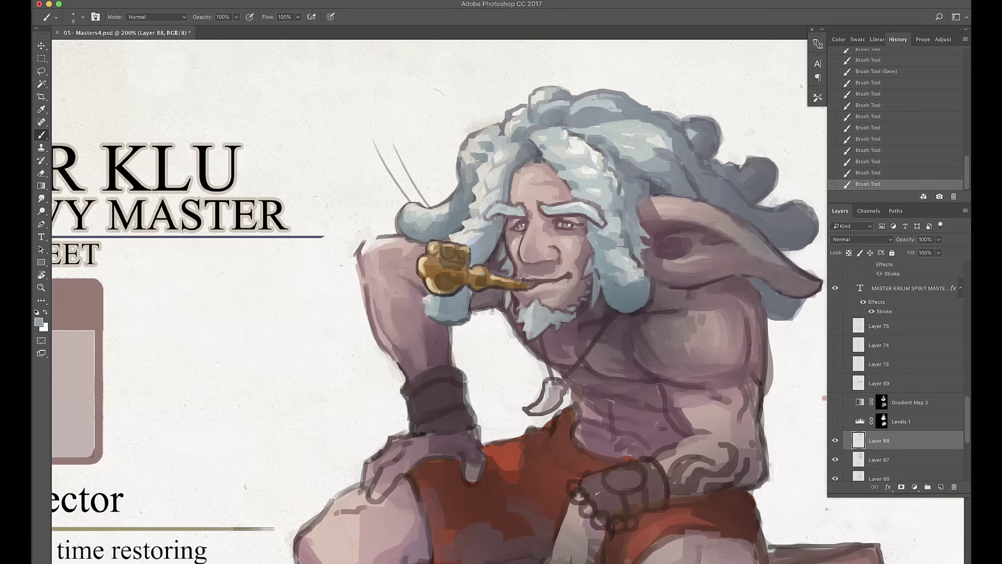
- Save, then paint bluish-grey strokes into the beard
left_click(436, 313, "alt")
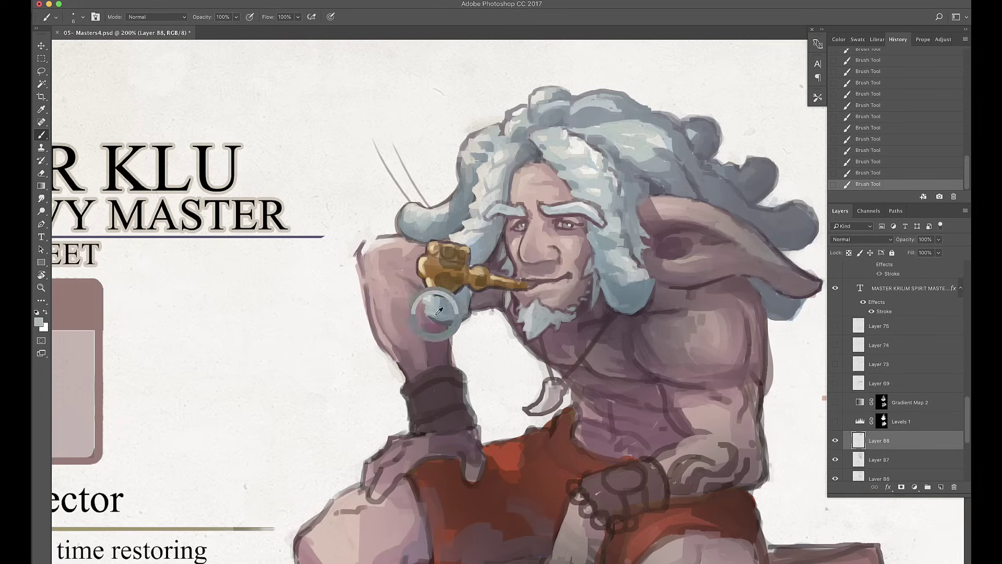
left_click(467, 309, "alt")
key("super+s")
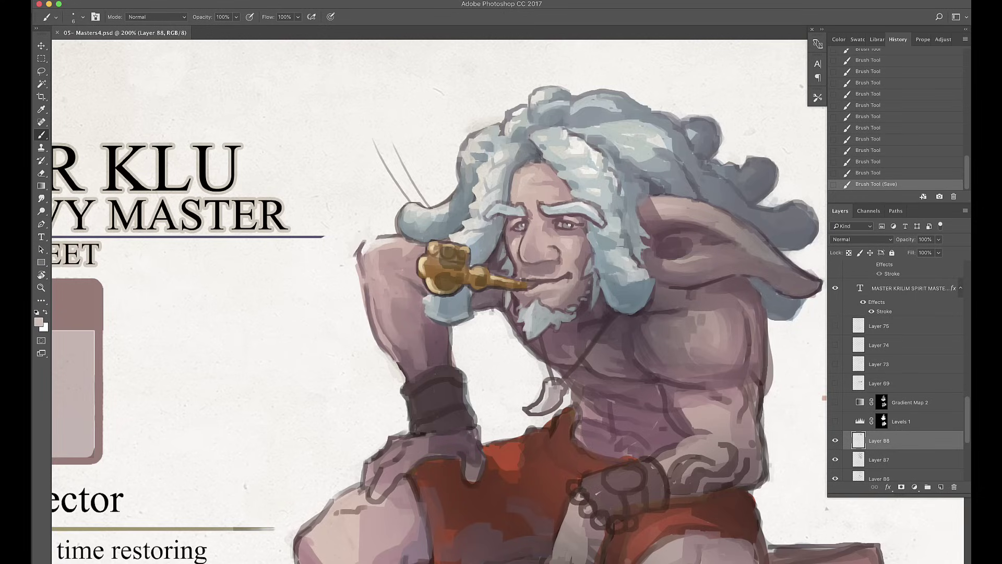
left_click(537, 313, "alt")
left_click_drag(535, 312, 539, 328)
left_click_drag(533, 303, 547, 313)
left_click_drag(540, 317, 549, 330)
mouse_move(531, 320)
left_mouse_down()
mouse_move(537, 331)
mouse_move(600, 306)
mouse_move(569, 313)
left_mouse_up()
- Add a new tattoo layer and paint dark brown chevron marks on Master Klu's arm
key("super+shift+alt+n")
scroll(641, 148, "down", 5)
scroll(600, 261, "up", 3)
left_click(563, 308, "alt")
left_click_drag(608, 281, 614, 314)
left_click_drag(623, 298, 615, 332)
left_click_drag(569, 328, 611, 334)
left_click_drag(624, 298, 606, 337)
- Extend the arm tattoos with more dark strokes and zigzag lines down its side
left_click_drag(590, 287, 600, 302)
left_click_drag(584, 339, 605, 358)
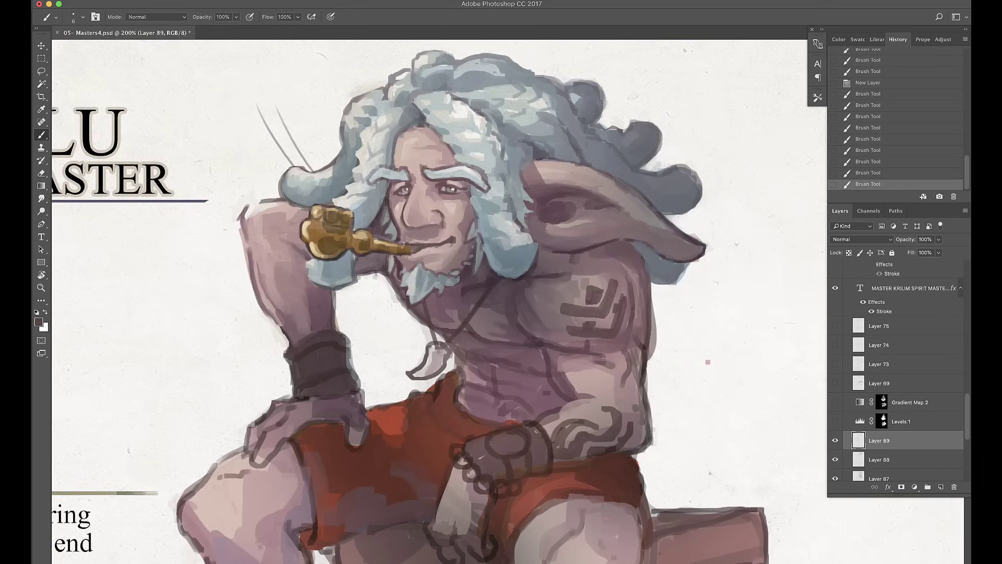
mouse_move(587, 318)
left_mouse_down()
mouse_move(629, 358)
mouse_move(621, 399)
left_mouse_up()
mouse_move(611, 365)
left_mouse_down()
mouse_move(573, 436)
mouse_move(616, 368)
left_mouse_up()
mouse_move(648, 337)
left_mouse_down()
mouse_move(634, 350)
mouse_move(642, 370)
left_mouse_up()
left_click_drag(650, 367, 640, 388)
left_click_drag(634, 369, 631, 383)
- Add tan highlights to both sides of the bracelet
scroll(428, 302, "down", 2)
scroll(895, 366, "down", 3)
scroll(428, 302, "left", 5)
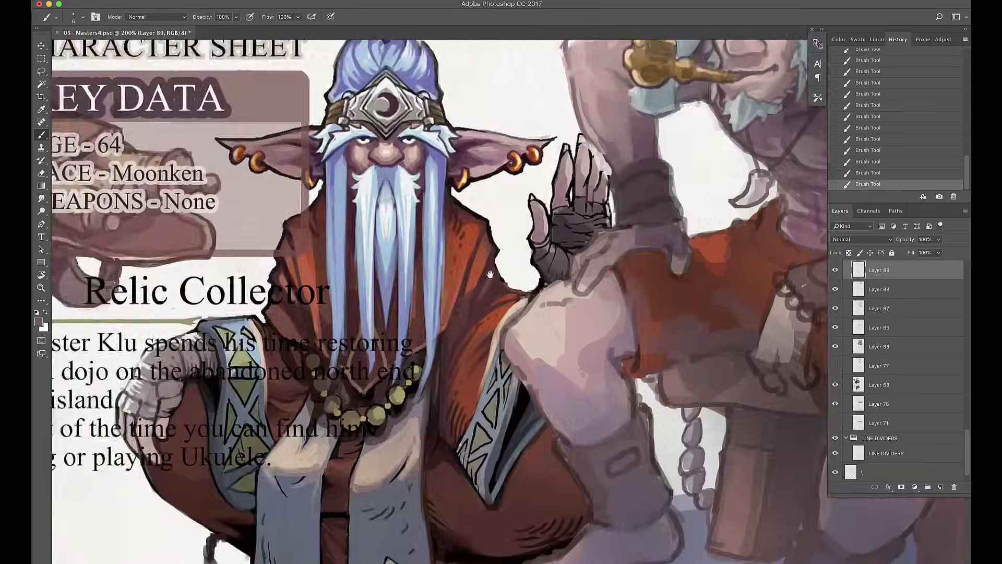
scroll(428, 302, "right", 5)
scroll(428, 302, "down", 2)
left_click_drag(536, 337, 546, 368)
left_click_drag(478, 360, 500, 375)
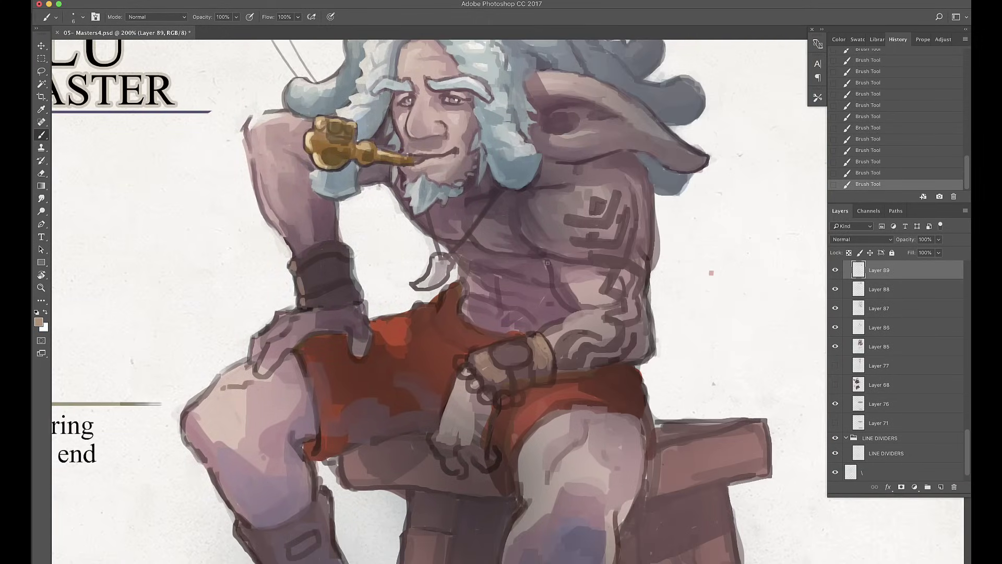
- Darken the hair's left edge with grey-blue, reshape its right bump in light grey, and save
scroll(428, 302, "up", 2)
scroll(428, 301, "left", 3)
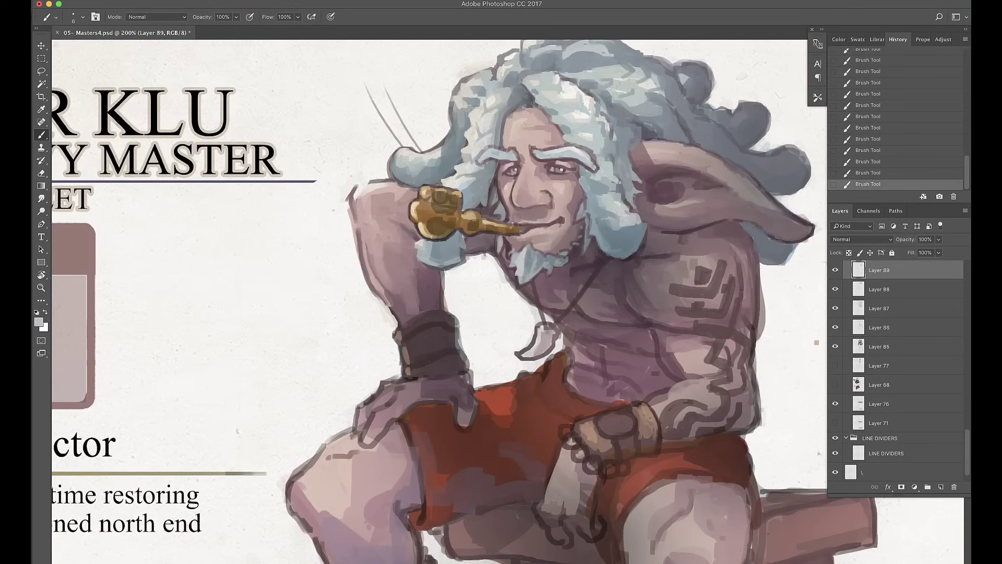
mouse_move(455, 103)
left_mouse_down()
mouse_move(443, 136)
mouse_move(386, 163)
left_mouse_up()
left_click(410, 150, "alt")
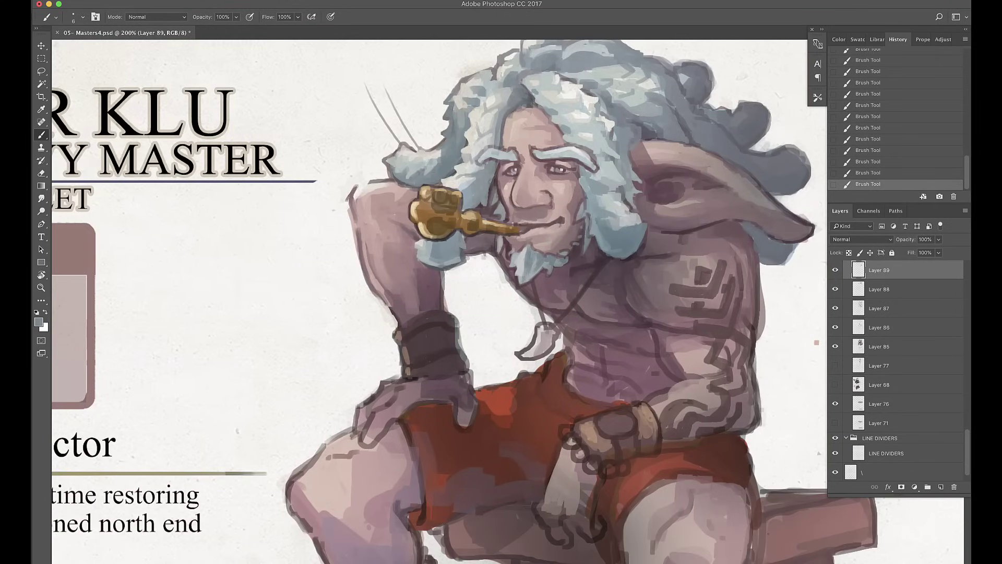
left_click(605, 253, "alt")
scroll(605, 253, "up", 2)
scroll(605, 253, "right", 3)
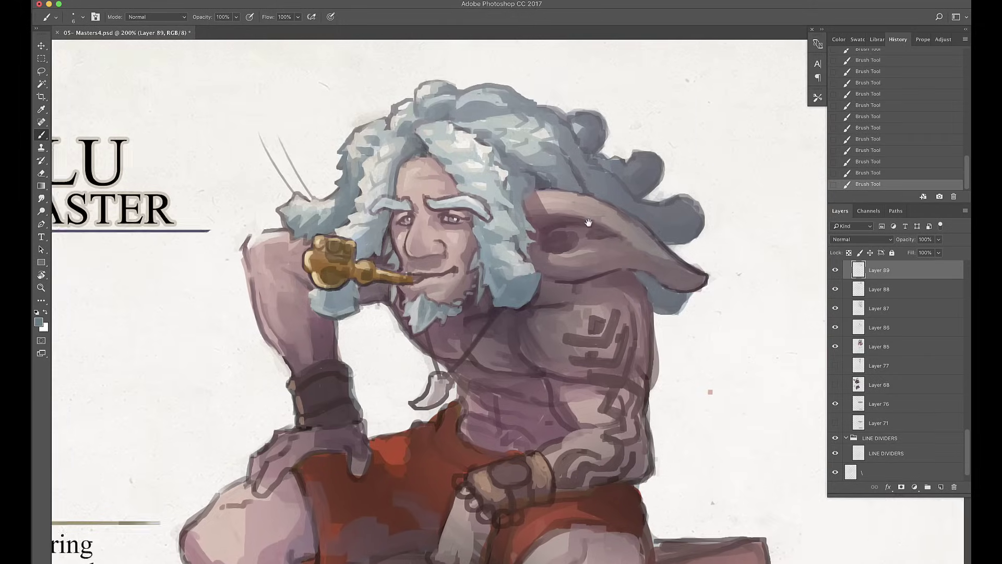
left_click(511, 203, "alt")
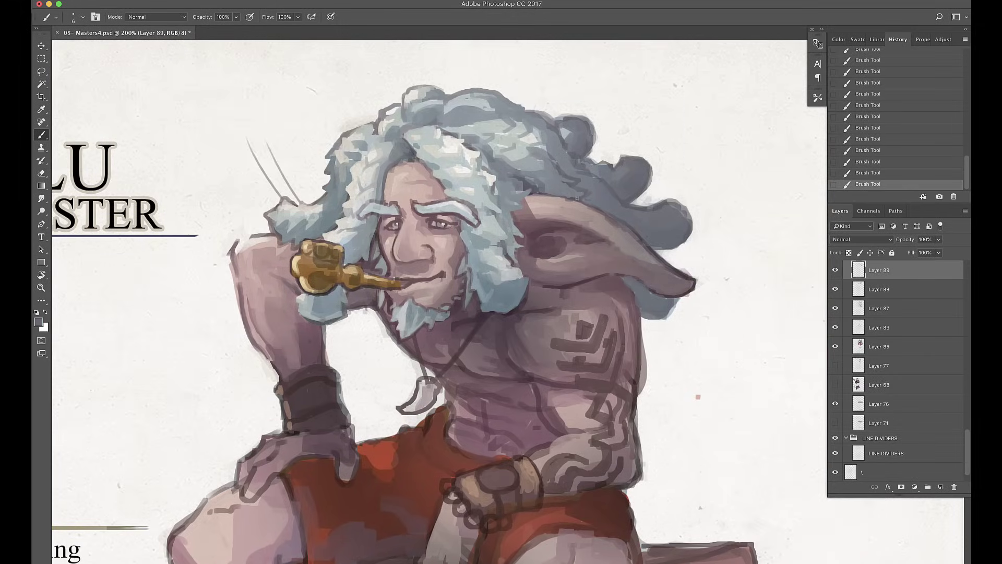
mouse_move(666, 229)
left_mouse_down()
mouse_move(669, 199)
mouse_move(647, 252)
mouse_move(681, 277)
left_mouse_up()
key("ctrl+s")
- Paint small strokes on the shoulder and light grey strokes on the lower chest and stomach
left_click_drag(626, 219, 572, 251)
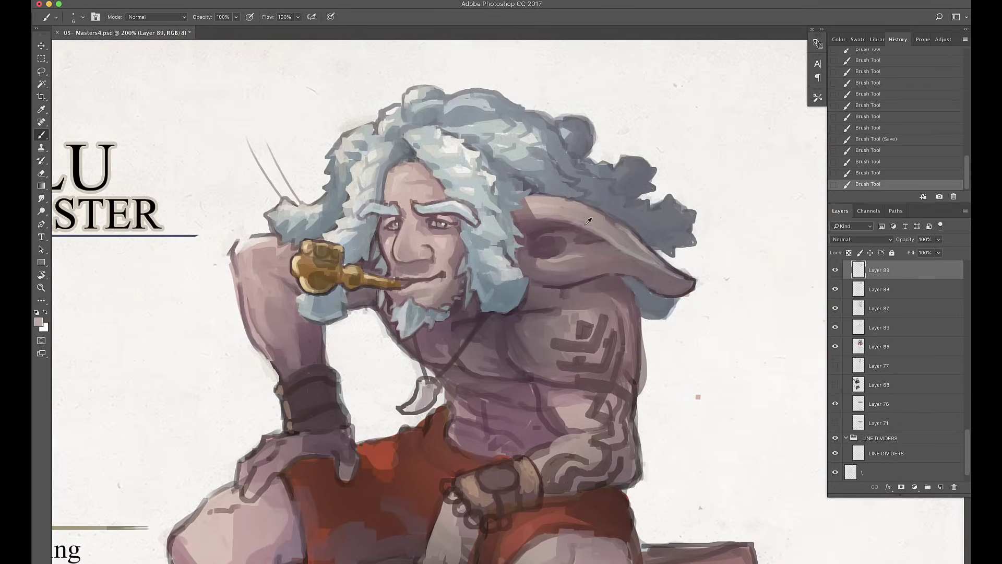
scroll(599, 230, "down", 2)
scroll(599, 230, "left", 1)
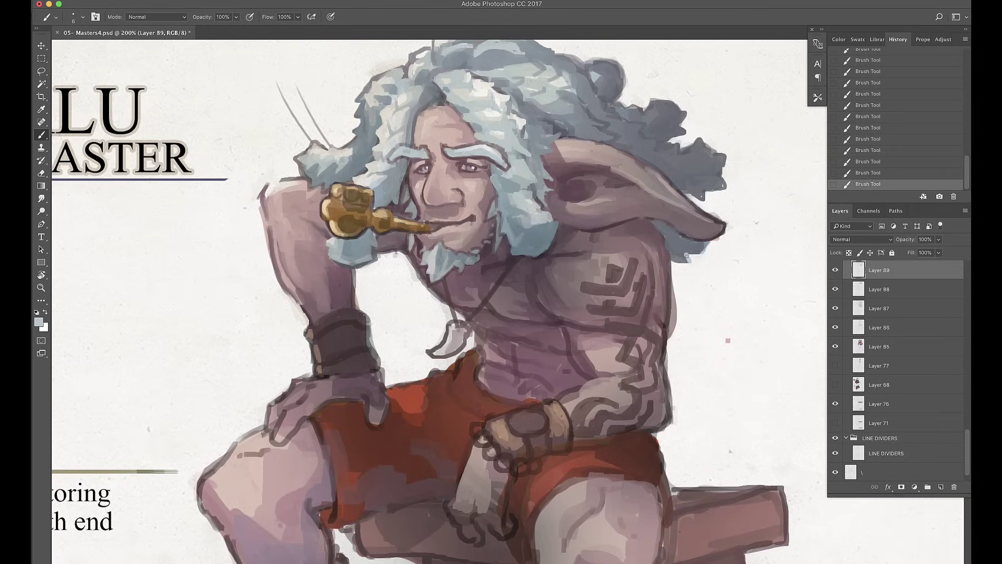
left_click_drag(675, 112, 712, 206)
left_click(583, 148, "alt")
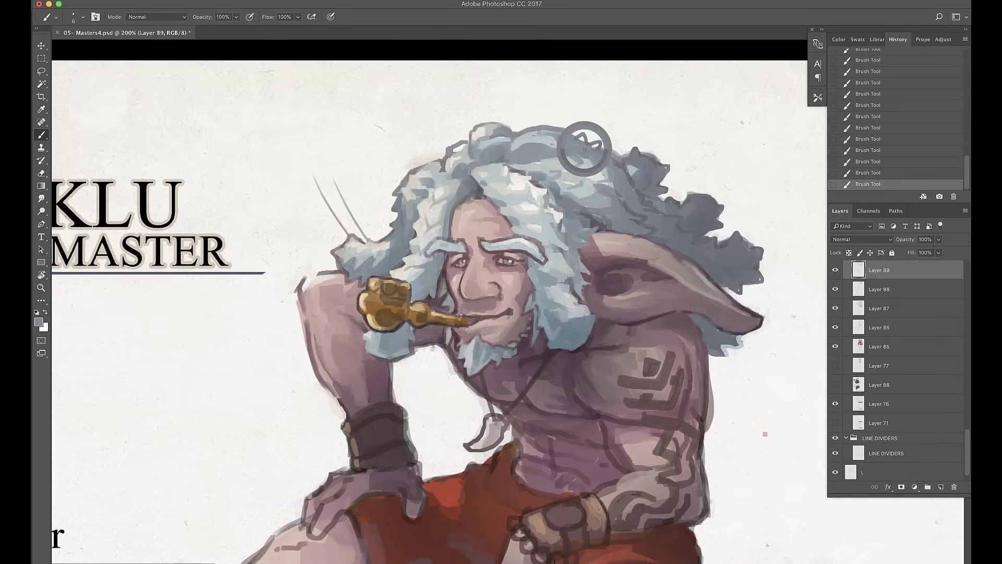
scroll(765, 434, "down", 1)
scroll(537, 123, "down", 4)
scroll(736, 293, "up", 1)
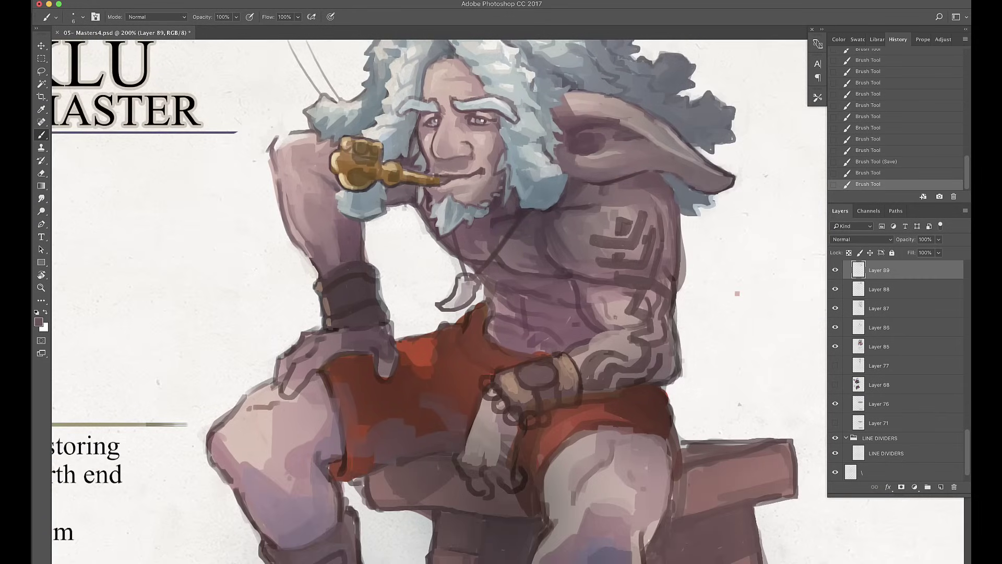
left_click_drag(600, 307, 588, 325)
left_click_drag(592, 281, 577, 326)
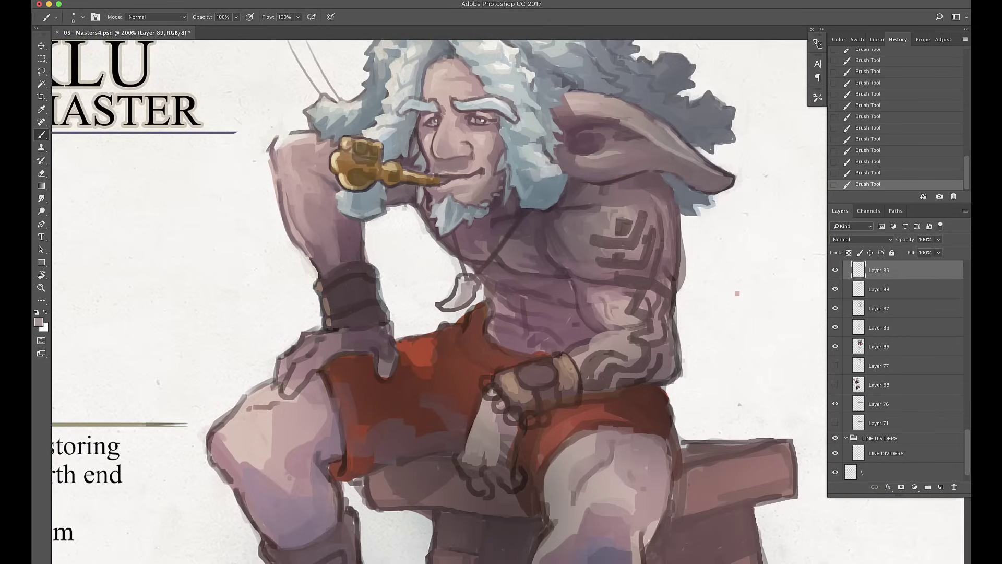
left_click_drag(406, 310, 386, 428)
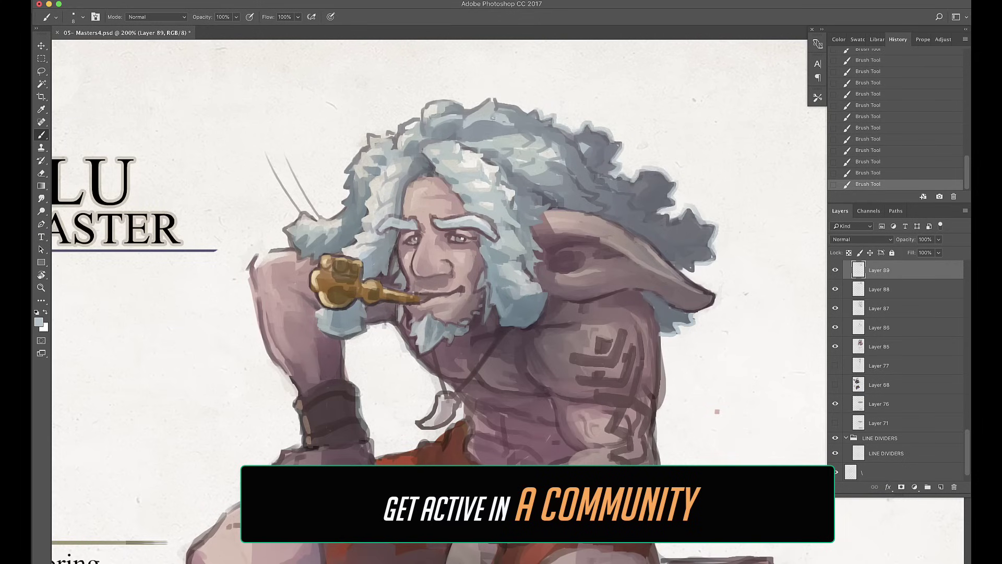
- Highlight the top of the belt buckle and outline its ring in dark
left_click(670, 388, "alt")
scroll(647, 260, "down", 3)
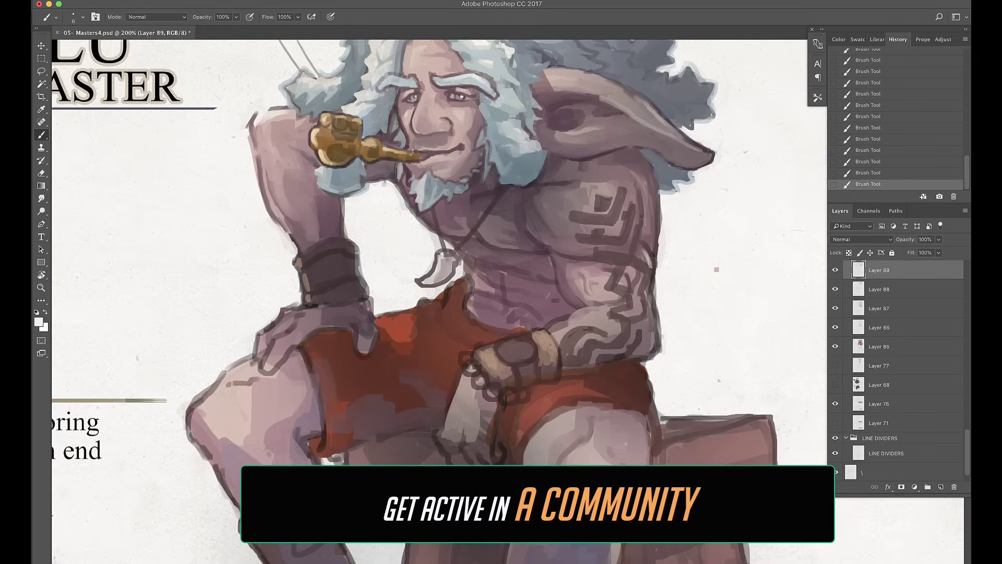
scroll(637, 334, "down", 3)
left_click(588, 245, "alt")
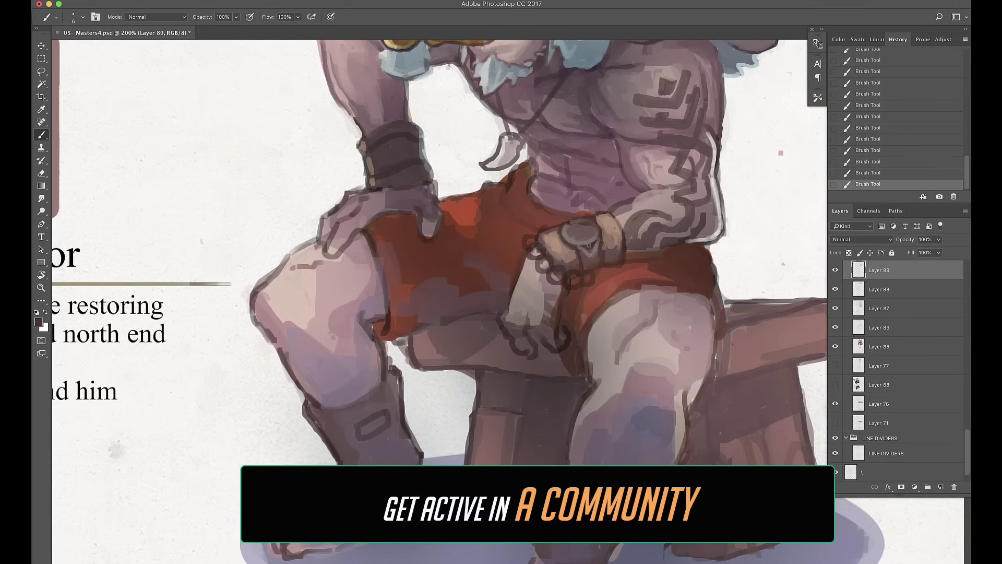
scroll(587, 244, "up", 1)
left_click(502, 205, "alt")
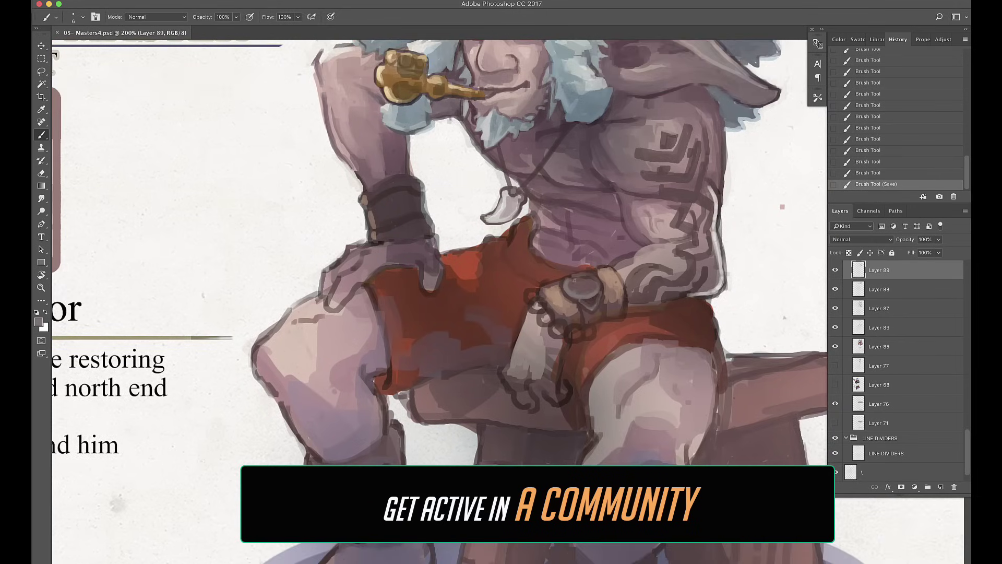
mouse_move(571, 281)
left_mouse_down()
mouse_move(589, 290)
mouse_move(580, 274)
left_mouse_up()
left_click(575, 296, "alt")
left_click_drag(553, 308, 597, 325)
- Paint light grey and pinkish-purple highlights along the arm's edges, then save
left_click(758, 103, "alt")
left_click_drag(619, 266, 662, 247)
left_click_drag(629, 309, 699, 287)
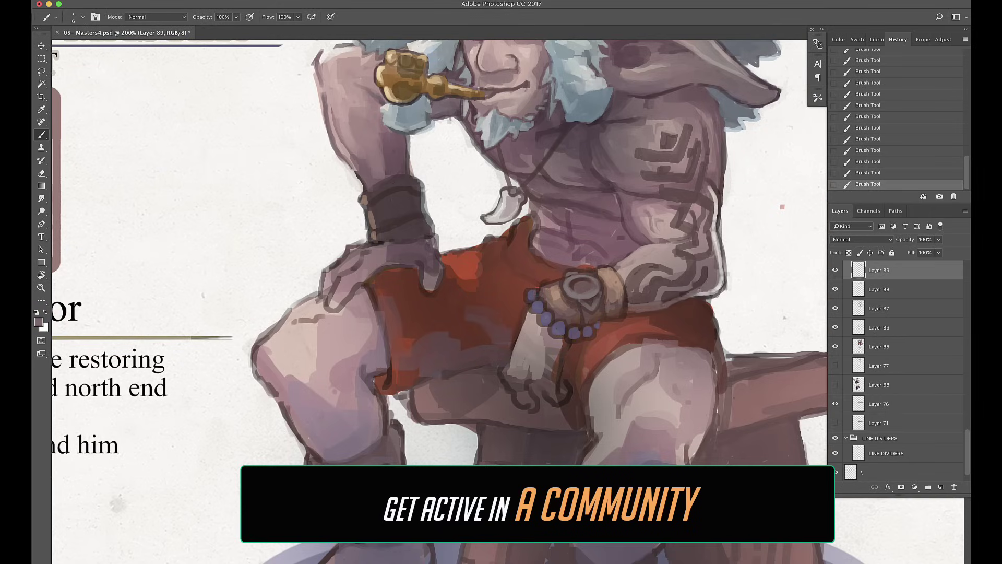
left_click(685, 286, "alt")
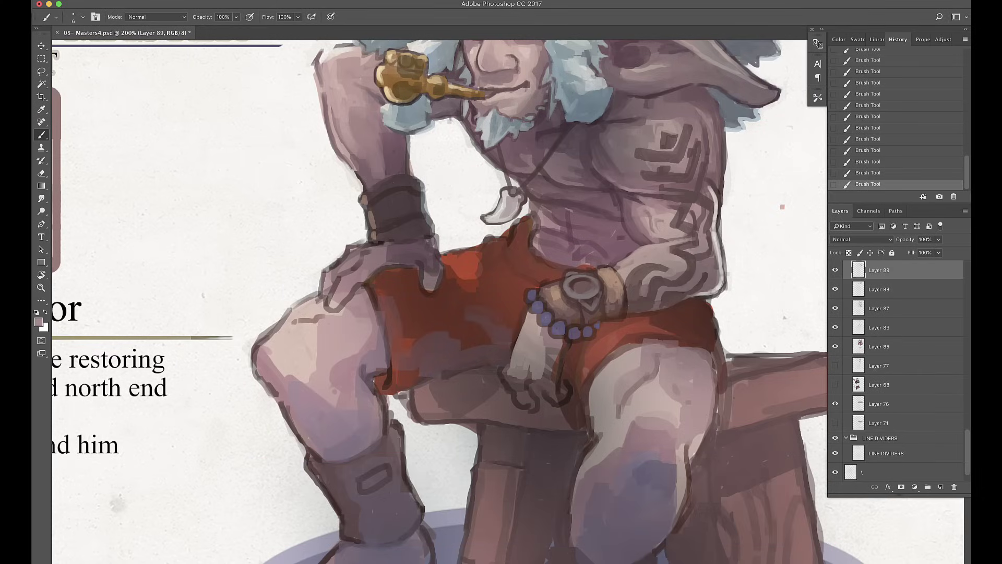
left_click_drag(702, 125, 711, 183)
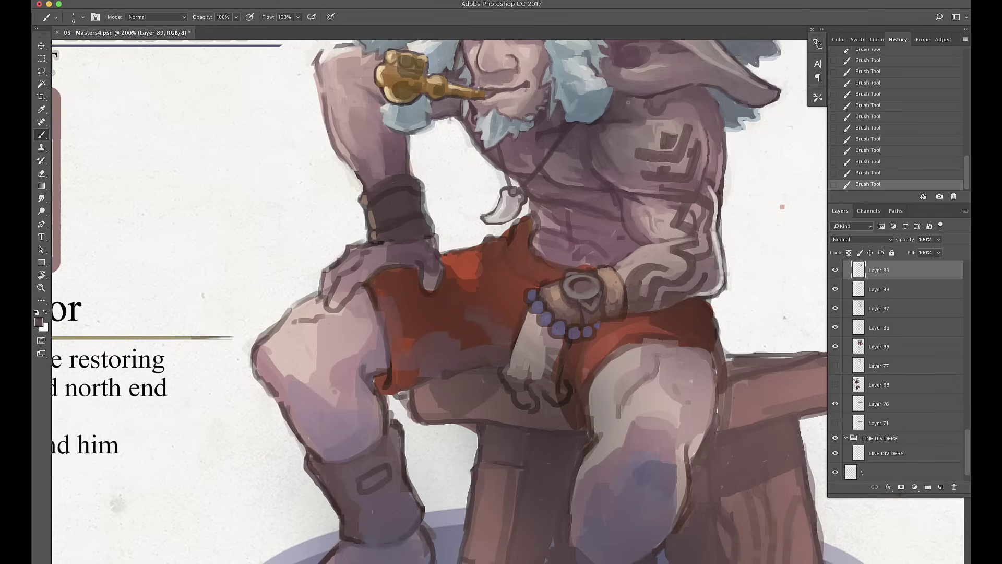
scroll(602, 221, "up", 4)
scroll(603, 222, "left", 3)
key("super+s")
- Add light grey-blue highlight strokes around the mouth and across the beard
left_click(583, 226, "alt")
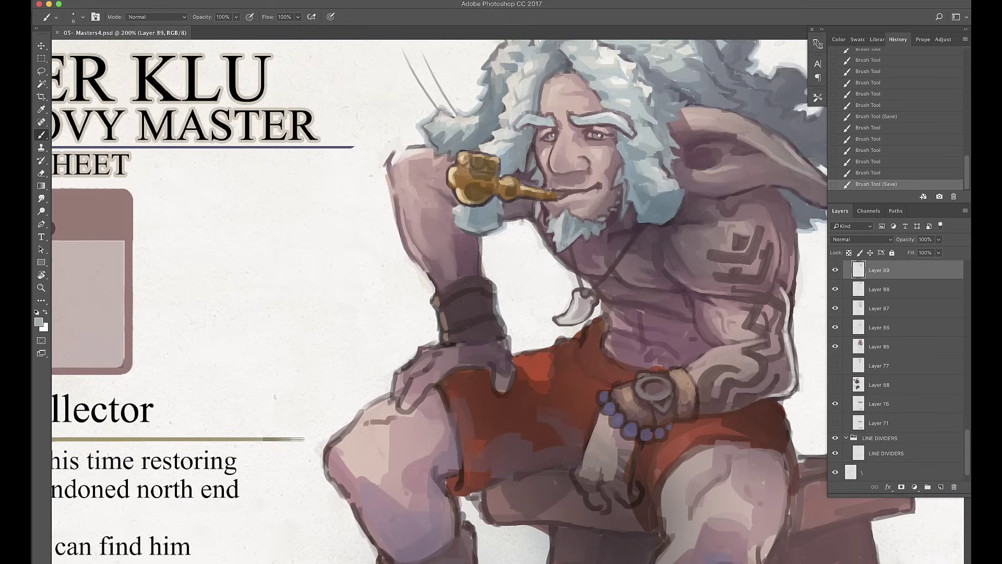
left_click_drag(568, 232, 592, 240)
scroll(603, 222, "up", 2)
scroll(602, 222, "right", 2)
left_click(553, 209, "alt")
mouse_move(543, 219)
left_mouse_down()
mouse_move(574, 235)
mouse_move(568, 208)
mouse_move(609, 241)
left_mouse_up()
left_click(553, 224, "alt")
left_click(560, 166, "alt")
left_click(603, 201, "alt")
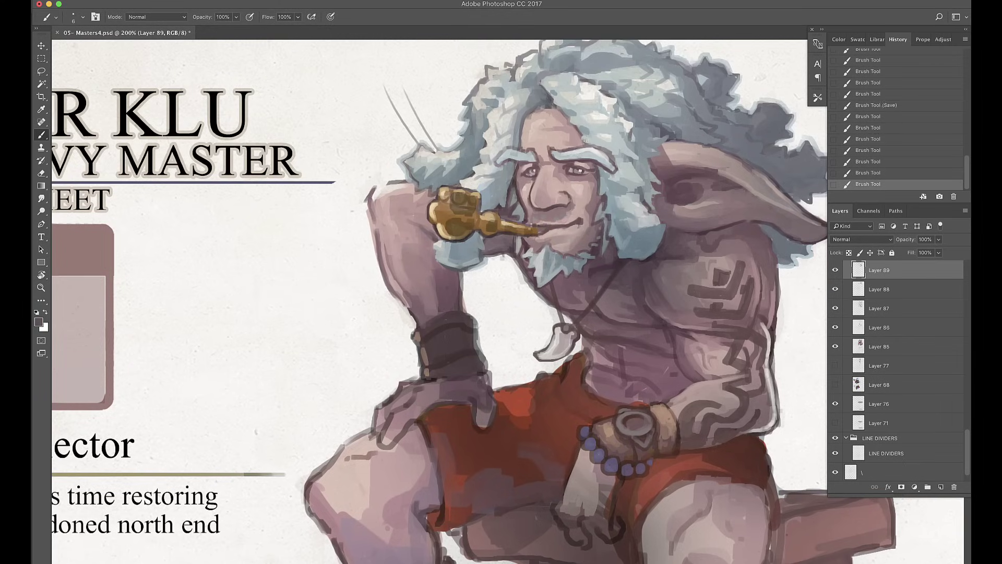
- Paint strokes along the raised forearm near the hand
scroll(501, 302, "down", 1)
scroll(501, 301, "left", 3)
left_click_drag(496, 229, 486, 292)
left_click(503, 283, "alt")
left_click(479, 287, "alt")
mouse_move(486, 251)
left_mouse_down()
mouse_move(477, 289)
mouse_move(443, 292)
left_mouse_up()
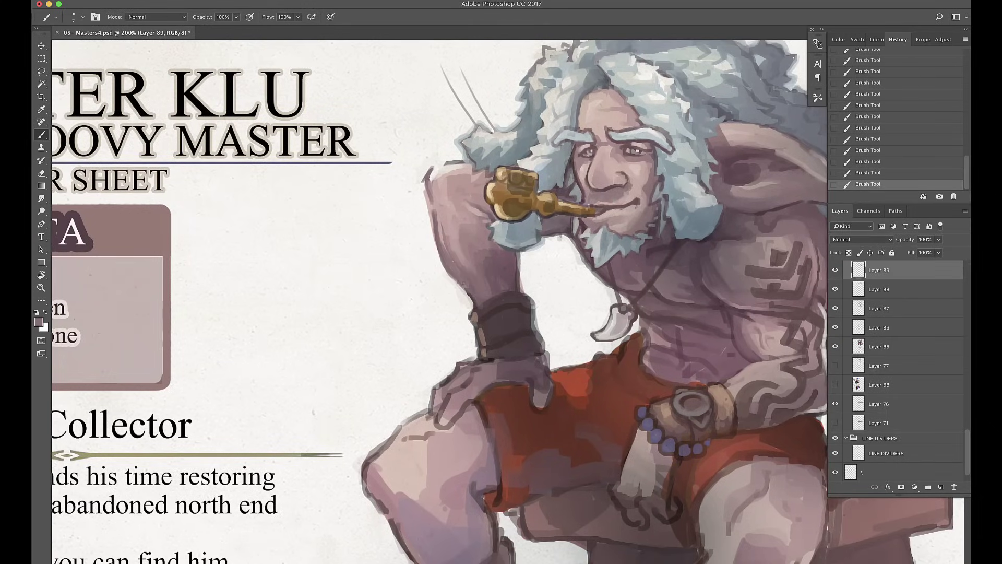
- Sample the wrist cuff's light grey, adjust the brush size, and zoom out to view the sheet
scroll(426, 141, "down", 4)
scroll(425, 140, "right", 2)
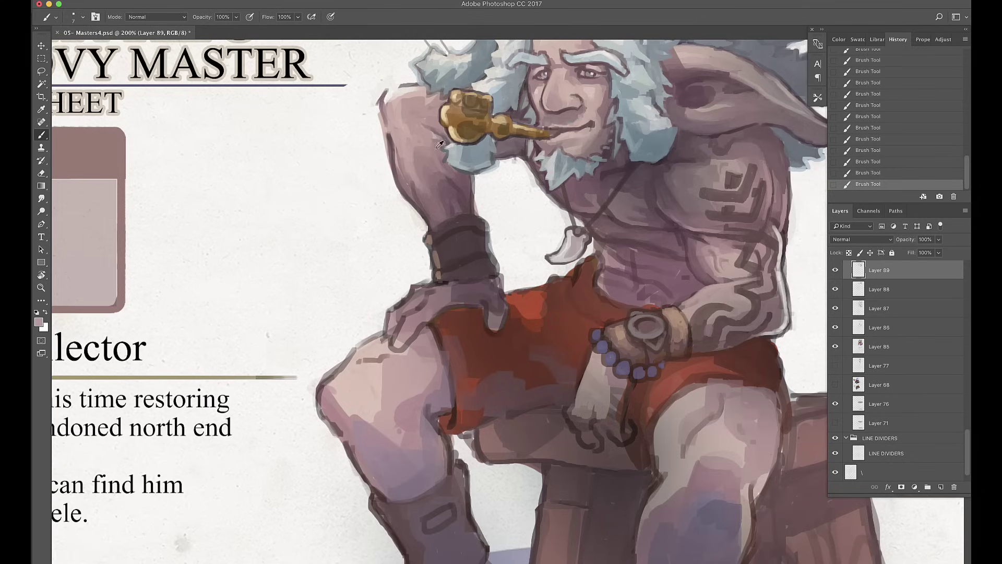
left_click(433, 128, "alt")
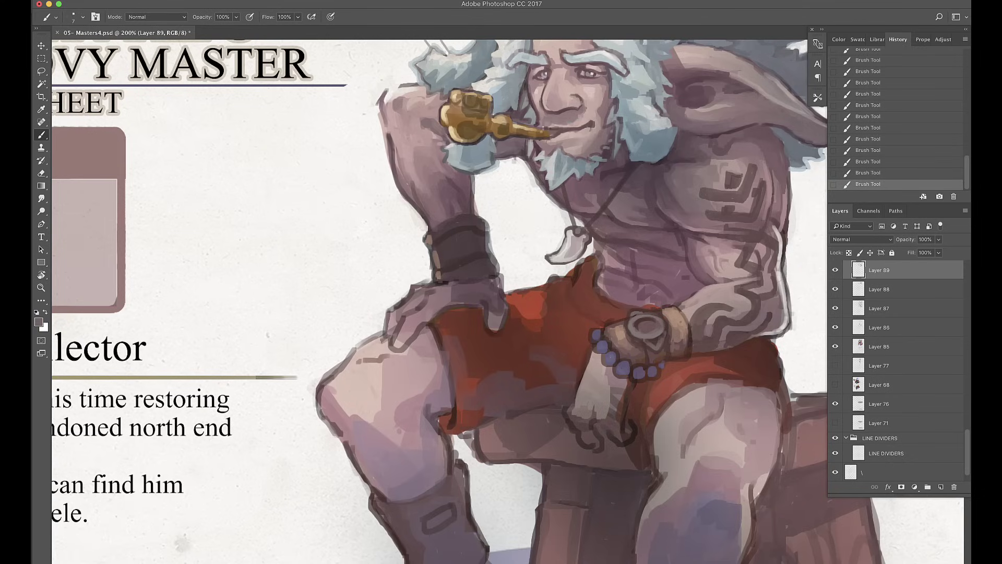
scroll(470, 183, "down", 3)
scroll(470, 182, "left", 1)
left_click(519, 214, "alt")
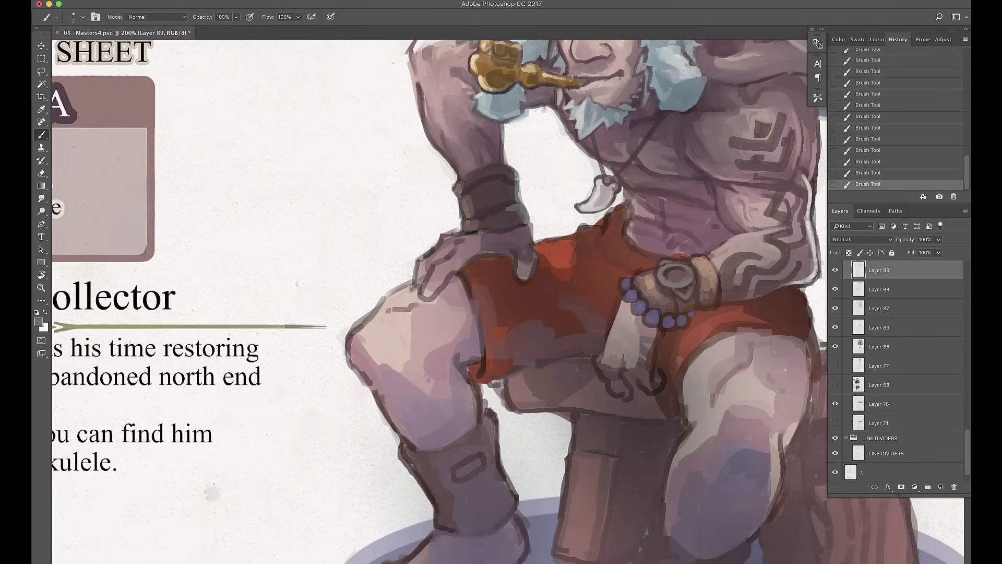
key("bracketleft")
scroll(504, 179, "up", 5)
scroll(503, 179, "right", 5)
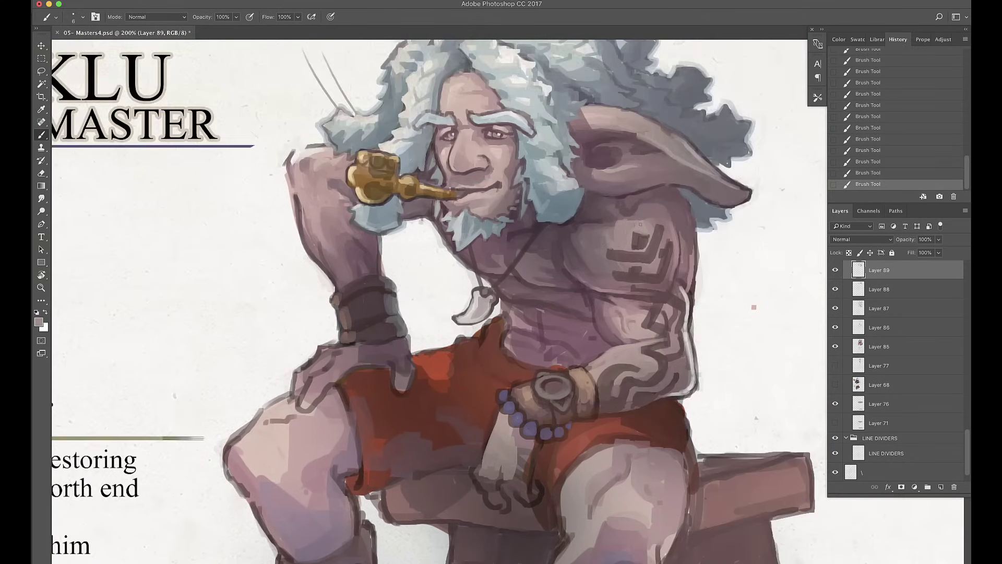
key("super+minus")
key("bracketright")
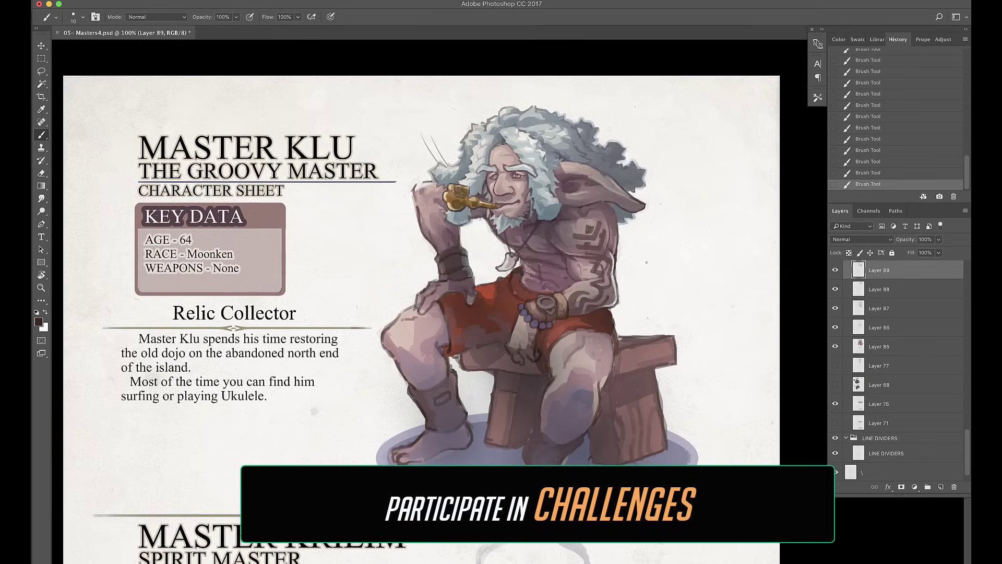
- Touch up the red shorts with light and dark strokes
left_click_drag(509, 313, 487, 335)
left_click(458, 276, "alt")
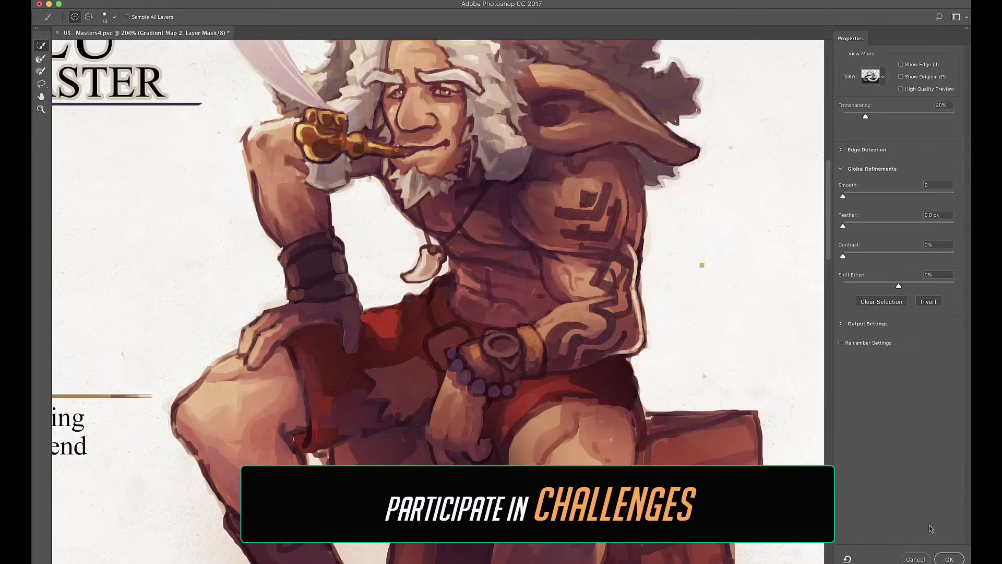
key("super+minus")
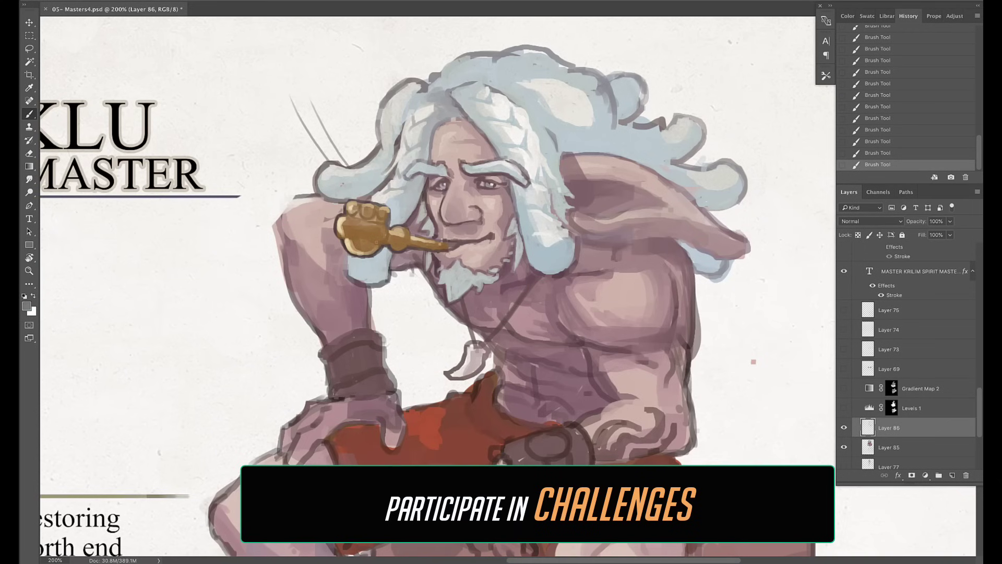
- Retouch the ear edge in dark red-purple and outline new hair tufts on top of the head
left_click(347, 313, "alt")
left_click_drag(347, 313, 270, 372)
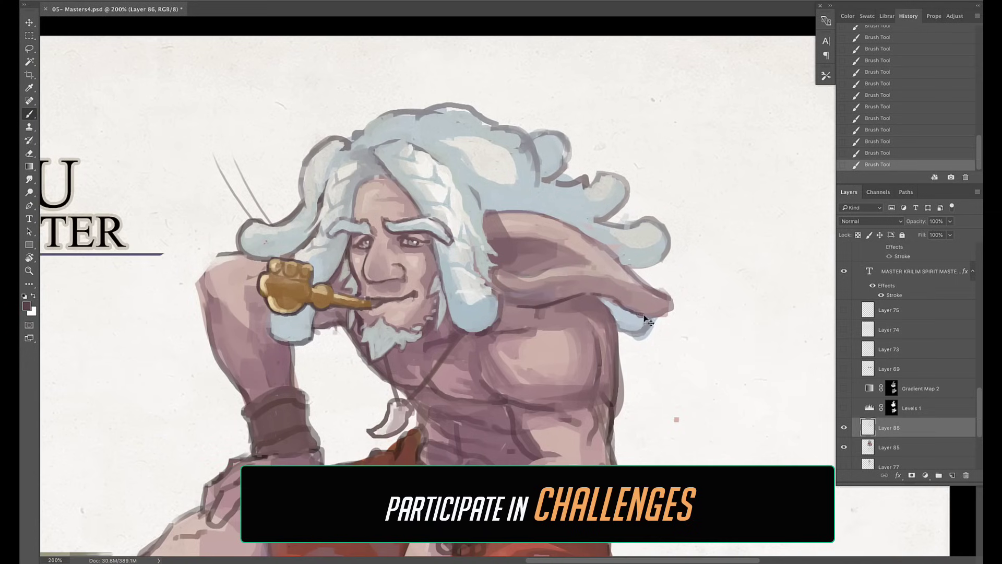
left_click_drag(589, 250, 659, 290)
left_click(501, 162, "alt")
left_click_drag(486, 156, 517, 182)
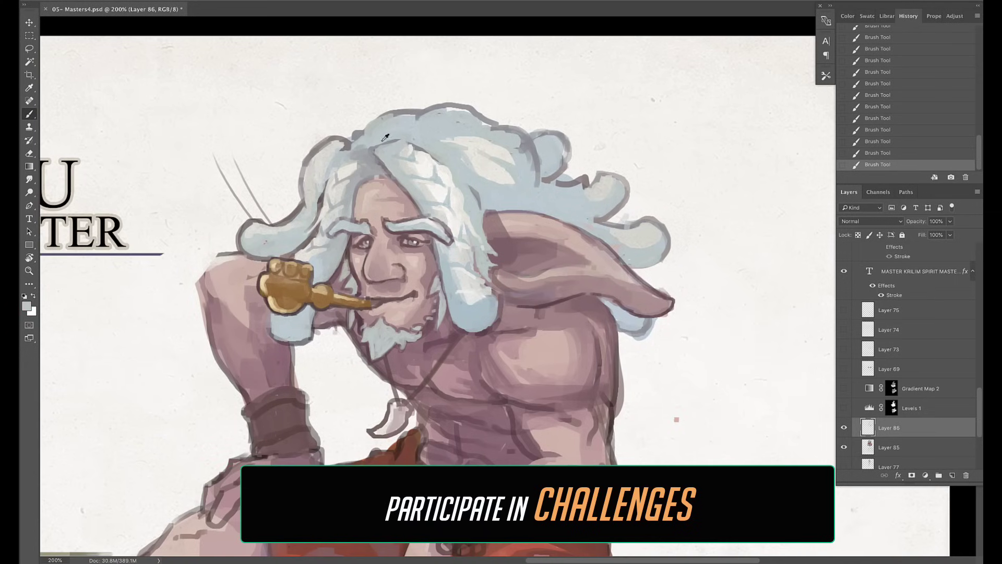
mouse_move(378, 130)
left_mouse_down()
mouse_move(415, 107)
mouse_move(389, 104)
left_mouse_up()
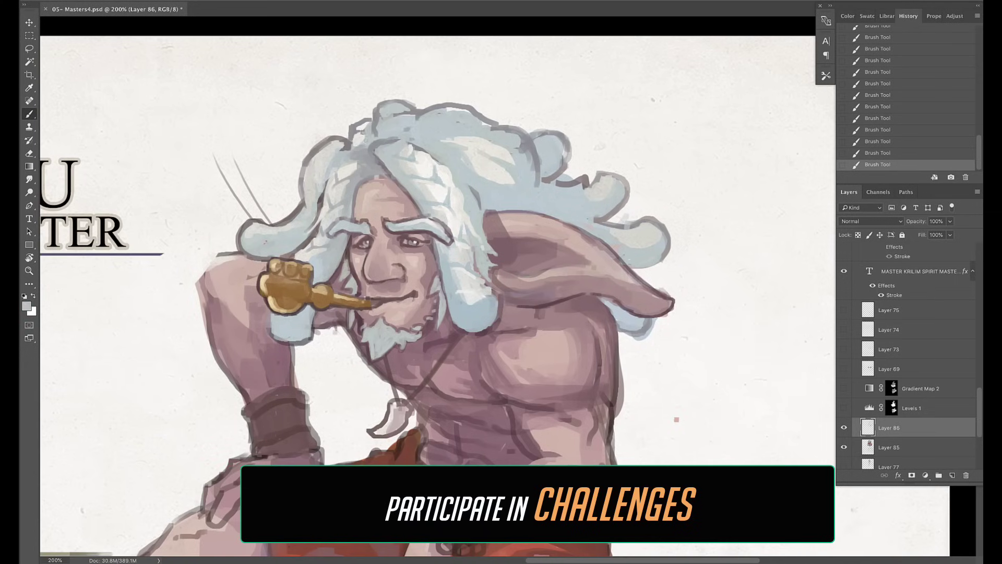
- Fill the new hair tufts with light blue over the dark outlines, then adjust the brush preset
mouse_move(539, 160)
left_mouse_down()
mouse_move(553, 180)
mouse_move(583, 173)
left_mouse_up()
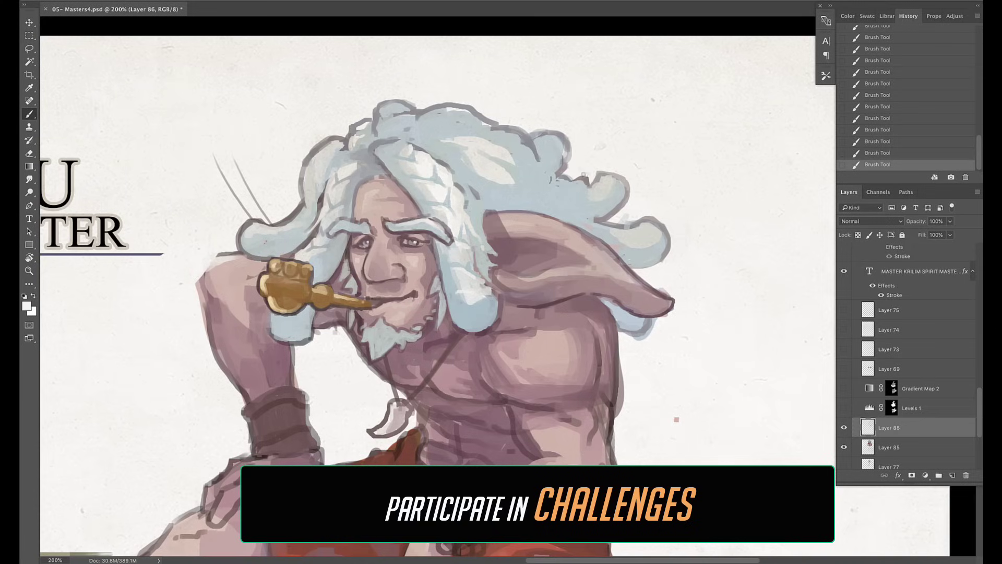
mouse_move(488, 225)
left_mouse_down()
mouse_move(483, 274)
mouse_move(423, 151)
left_mouse_up()
left_click_drag(496, 198, 554, 177)
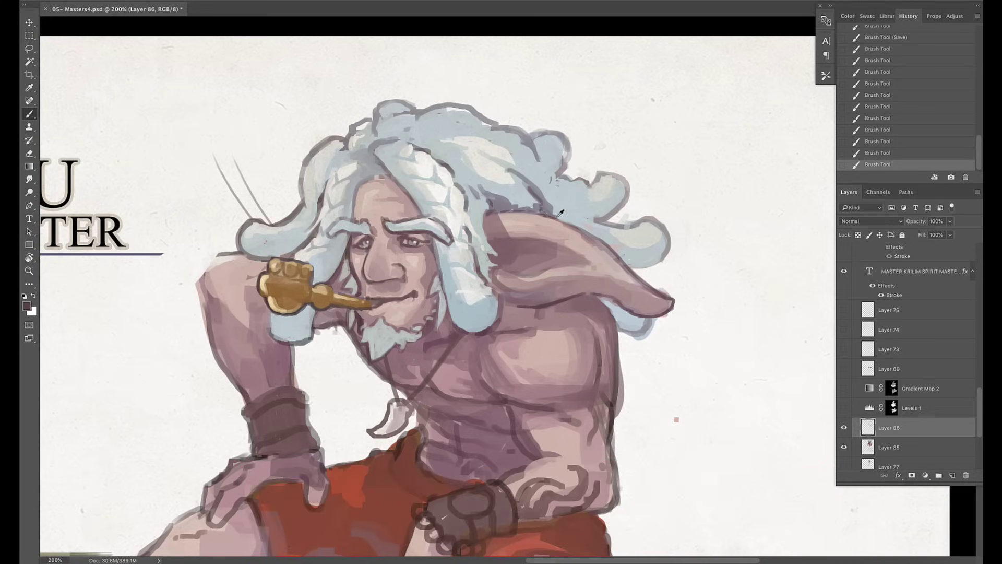
left_click_drag(522, 209, 542, 183)
left_click(578, 215)
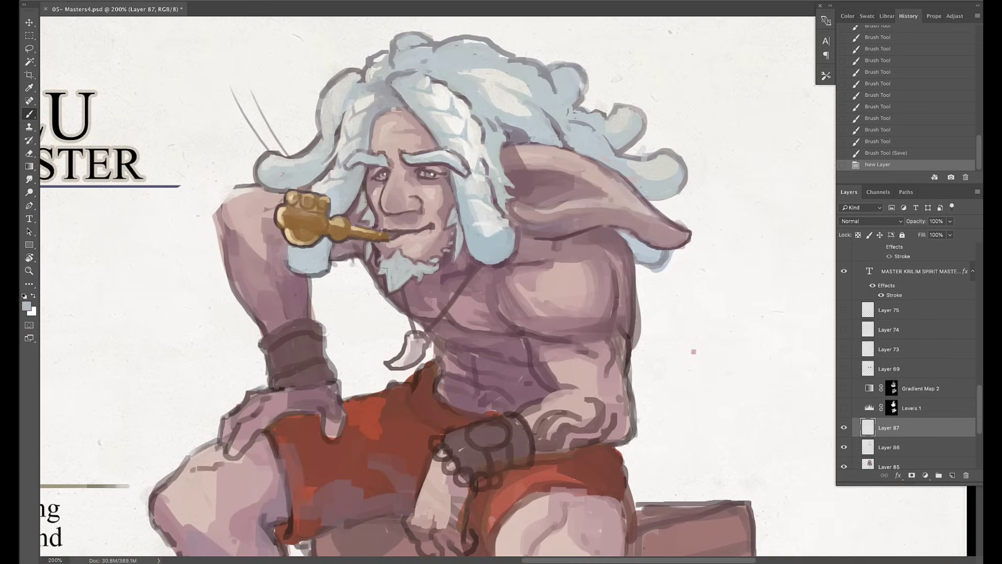
right_click(527, 93)
left_click(713, 195)
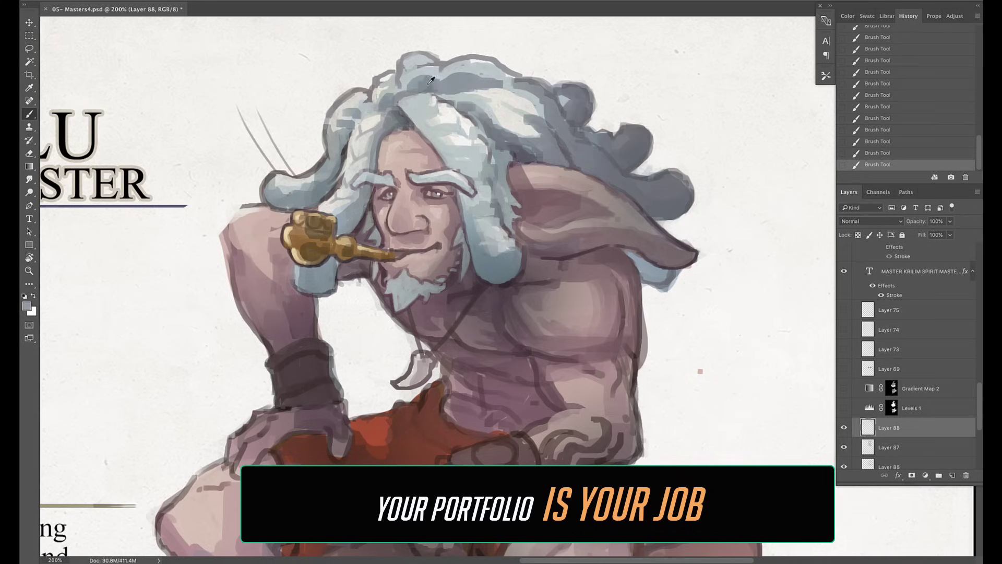
- Frame the title, head and ear, and save the file
scroll(544, 161, "down", 5)
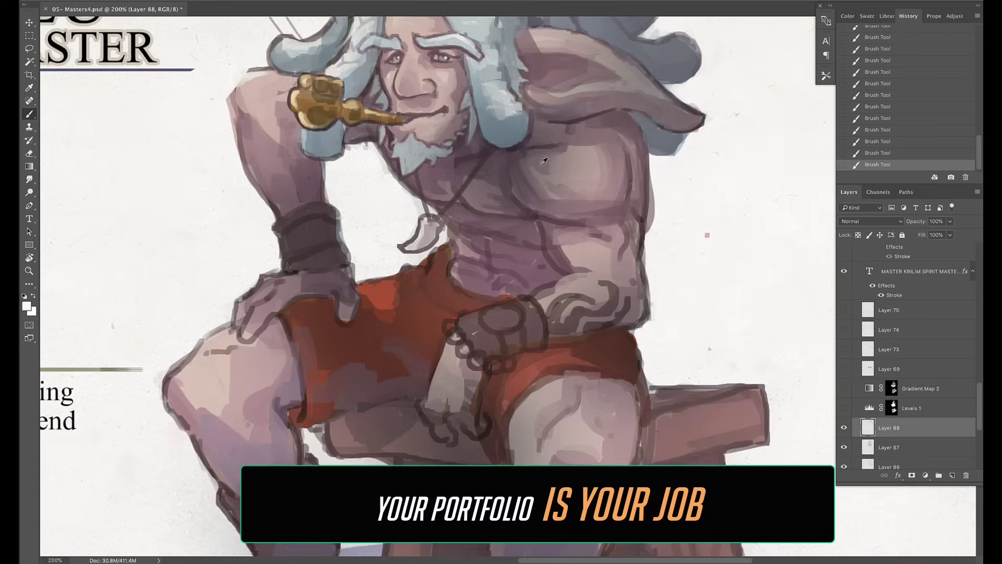
left_click_drag(543, 161, 632, 224)
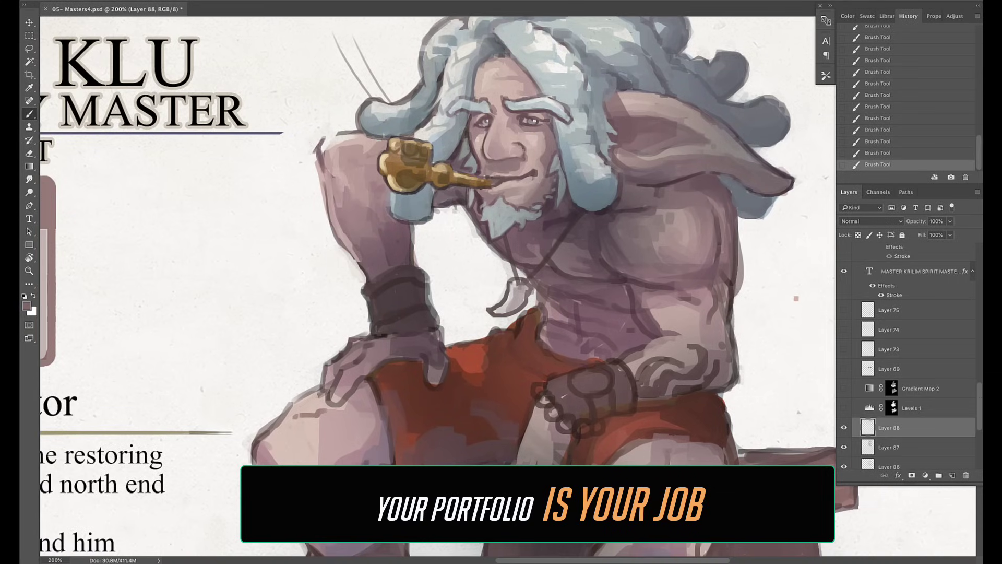
left_click_drag(558, 240, 475, 240)
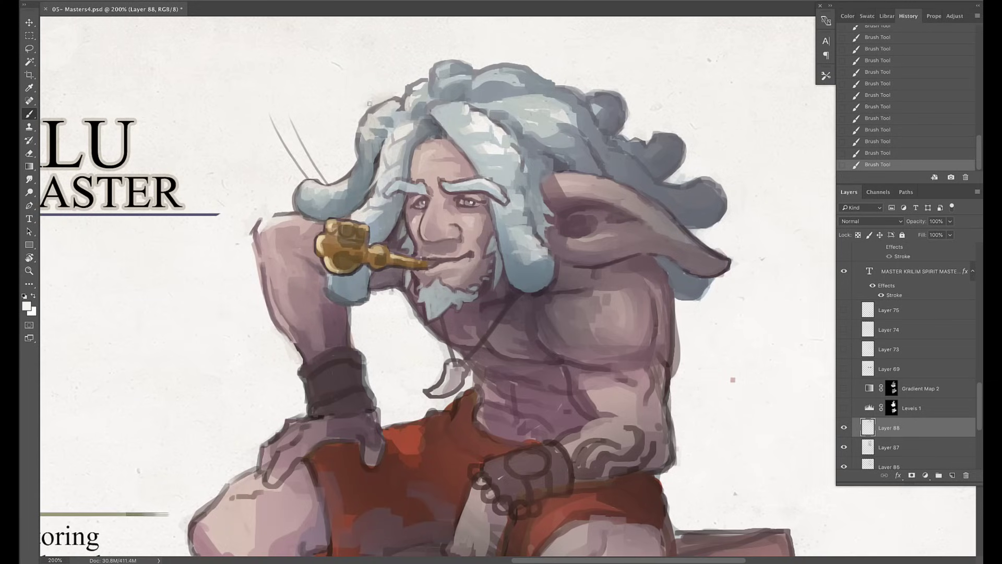
key("ctrl+s")
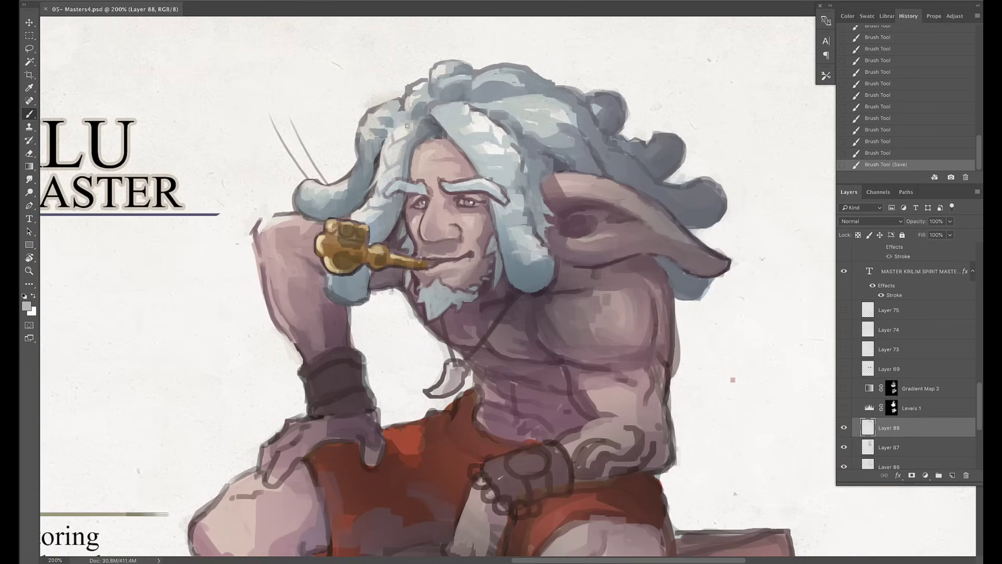
key("ctrl+s")
- Retouch the hair, cheek and beard with light grey strokes and darken the hair and beard below the mouth
left_click_drag(474, 132, 501, 151)
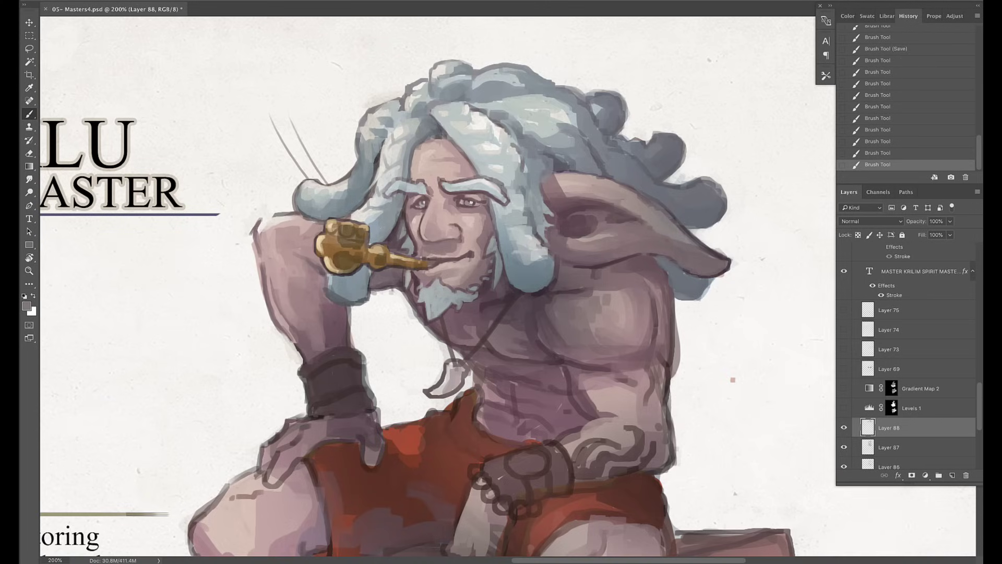
left_click(855, 390)
left_click(856, 390)
left_click(429, 301, "alt")
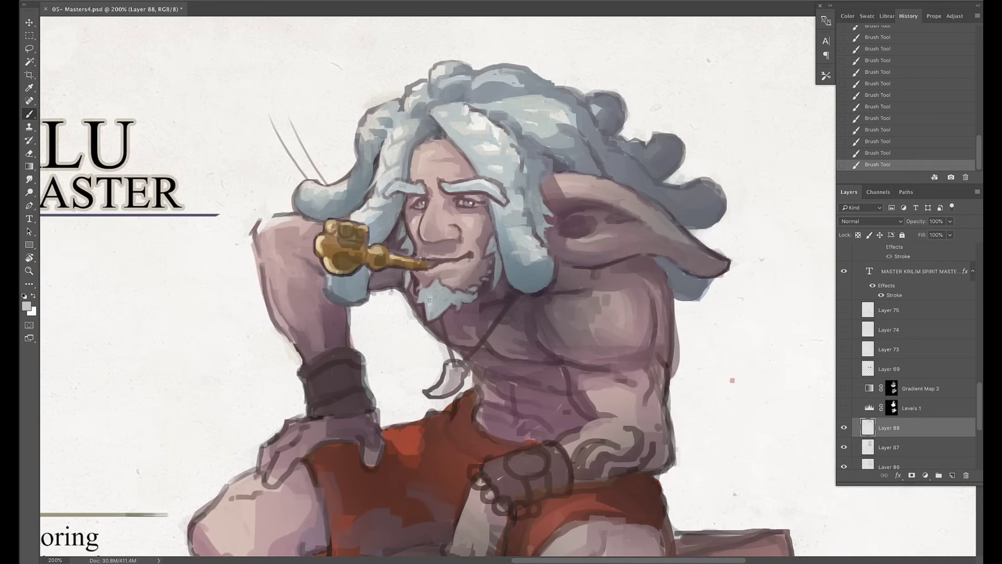
left_click_drag(504, 146, 604, 150)
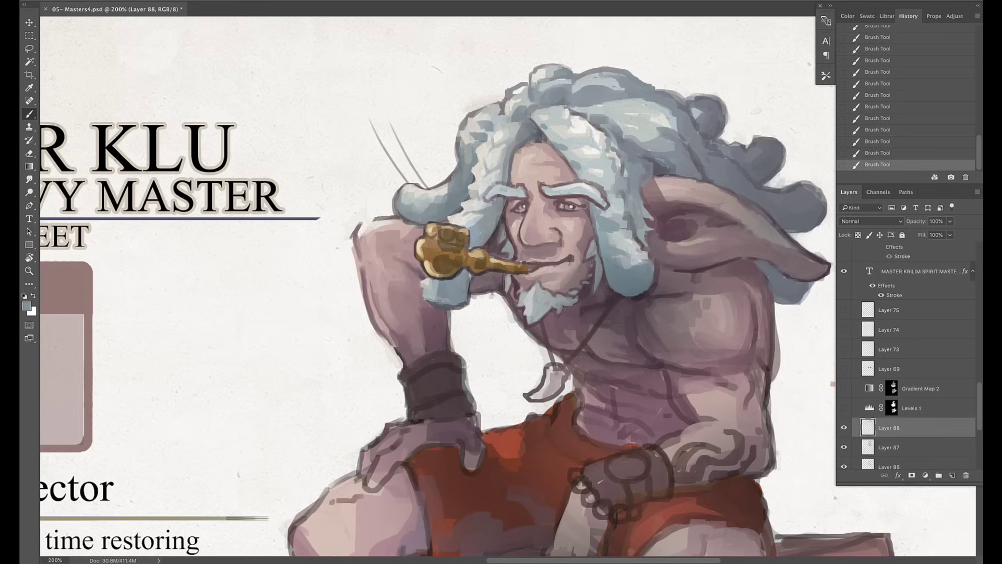
left_click(551, 138)
left_click(595, 234)
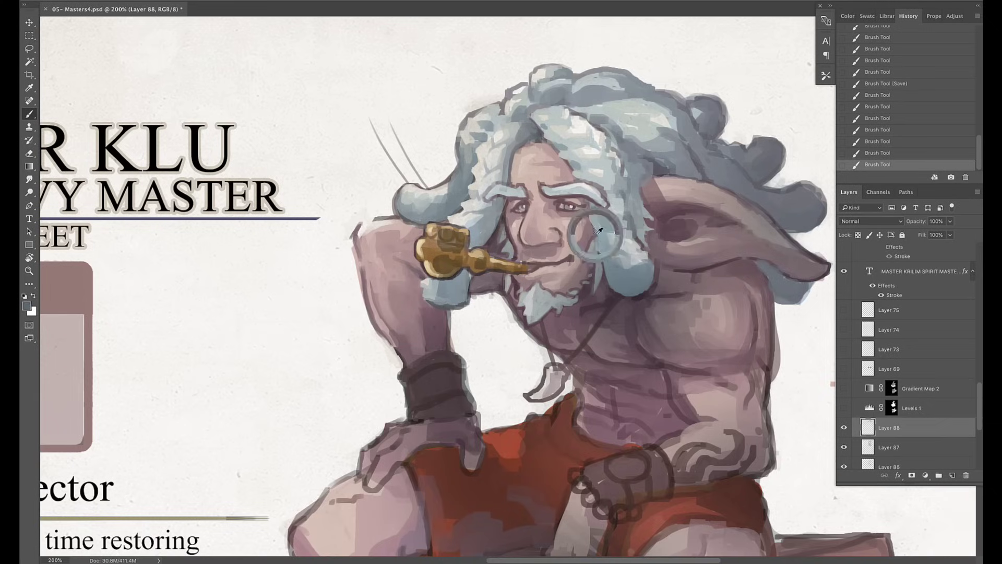
left_click(610, 277)
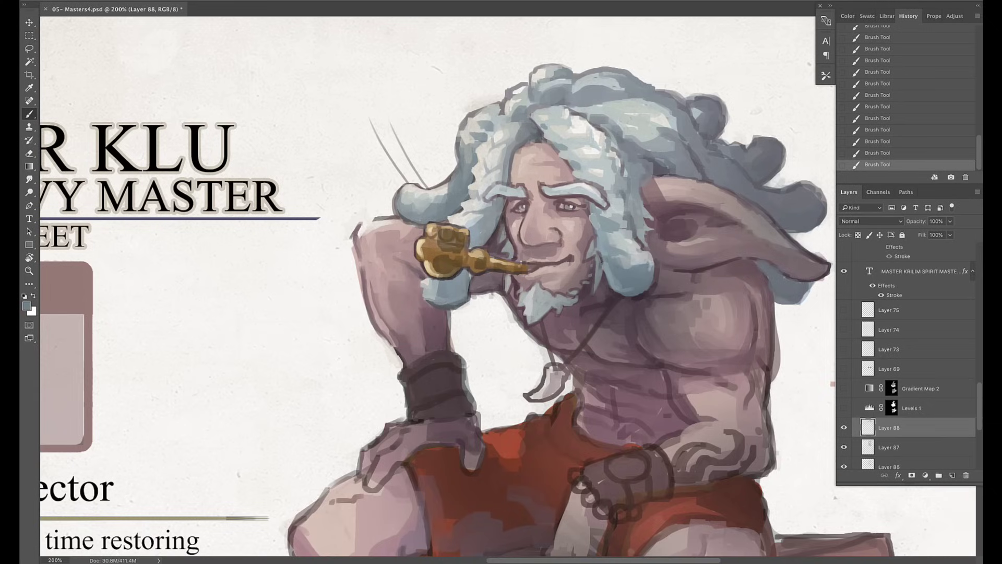
left_click(461, 299, "alt")
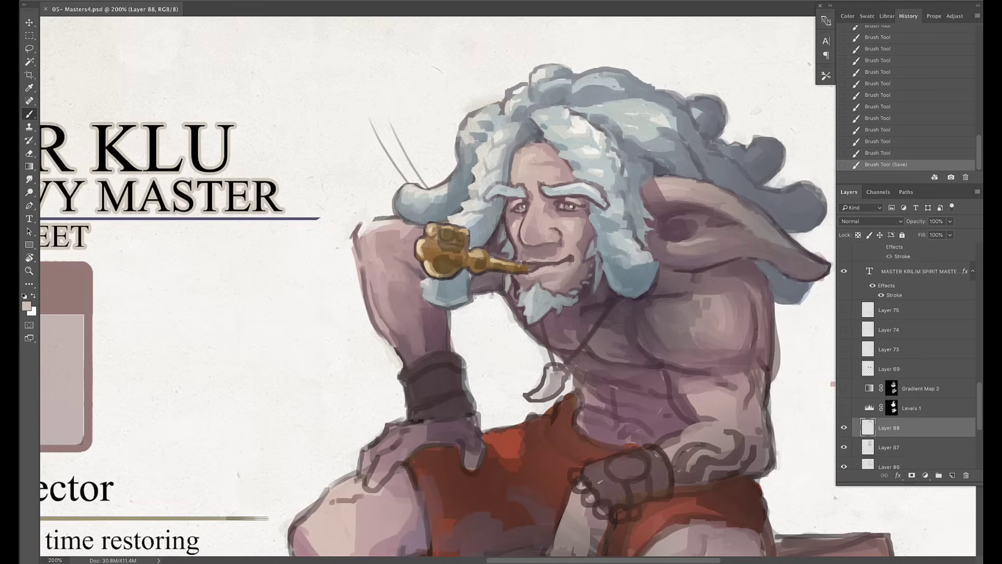
left_click(548, 302)
mouse_move(616, 119)
left_mouse_down()
mouse_move(639, 102)
mouse_move(658, 107)
left_mouse_up()
- Create a new layer and paint dark chevron tattoo marks on the chest
key("ctrl+shift+alt+n")
left_click_drag(501, 282, 381, 245)
left_click_drag(566, 290, 608, 298)
left_click_drag(619, 263, 608, 299)
left_click_drag(627, 280, 613, 315)
left_click_drag(571, 319, 621, 319)
left_click_drag(629, 282, 620, 316)
mouse_move(605, 270)
left_mouse_down()
mouse_move(590, 286)
mouse_move(604, 286)
left_mouse_up()
mouse_move(589, 305)
left_mouse_down()
mouse_move(598, 312)
mouse_move(592, 341)
left_mouse_up()
- Extend the tattoo marks across the chest and down the arm
left_click_drag(623, 350, 596, 383)
left_click_drag(501, 282, 514, 263)
left_click_drag(628, 328, 611, 358)
mouse_move(633, 326)
left_mouse_down()
mouse_move(630, 328)
mouse_move(640, 380)
mouse_move(613, 381)
left_mouse_up()
left_click_drag(233, 426, 546, 264)
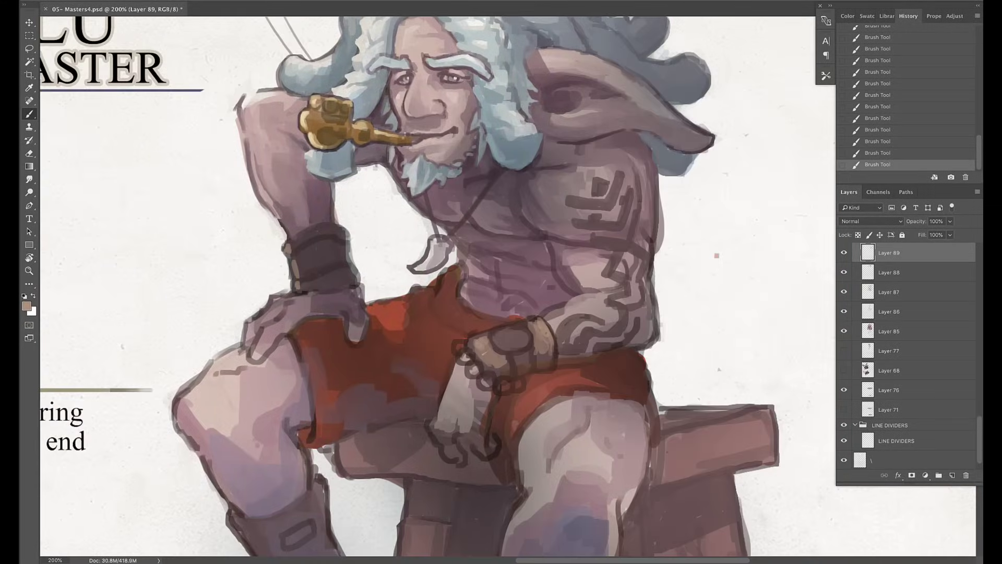
- Sample a lighter colour and paint faint highlights and pale blue strokes on the hair tuft
left_click_drag(399, 92, 509, 169)
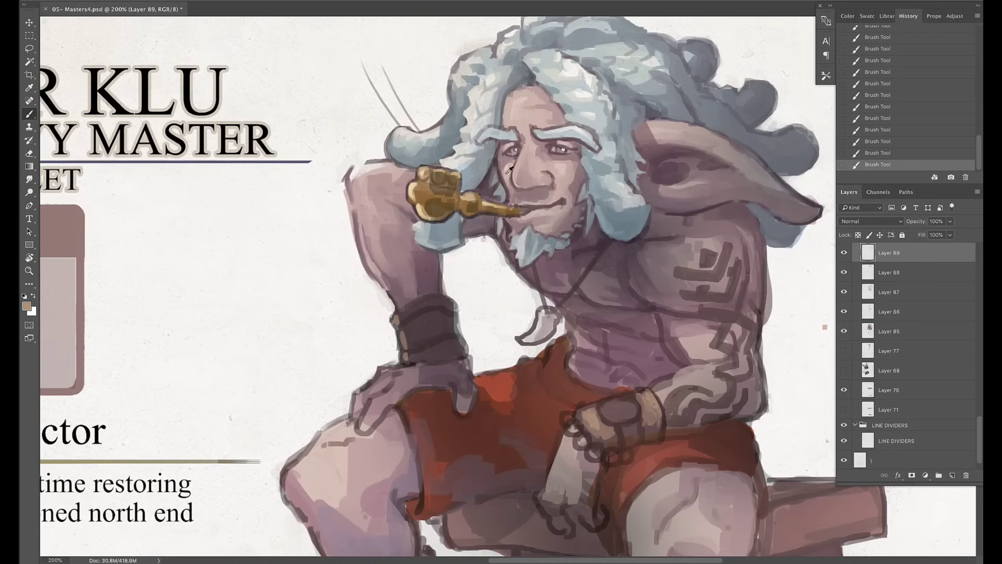
left_click(624, 165, "alt")
left_click_drag(608, 120, 618, 137)
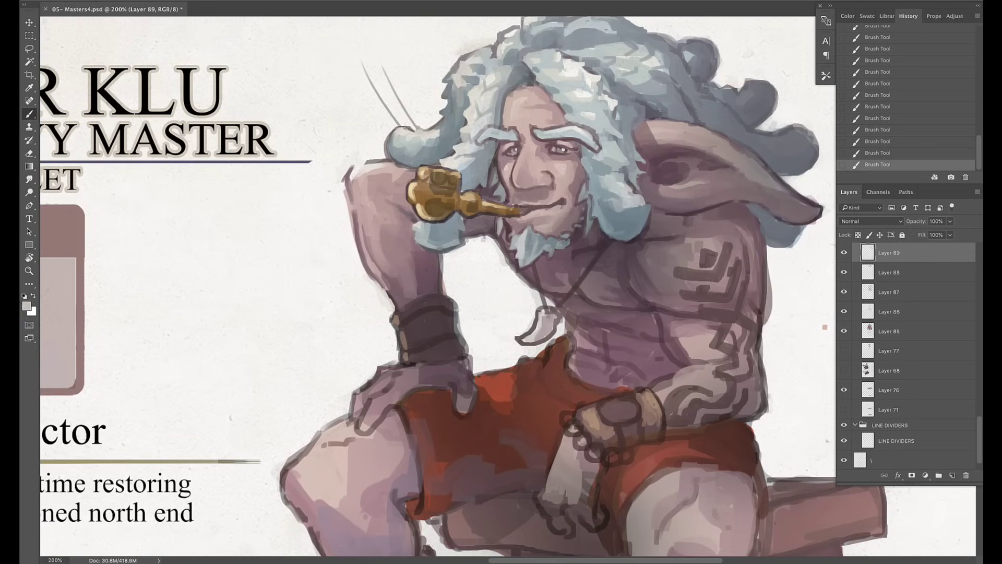
left_click_drag(405, 154, 389, 137)
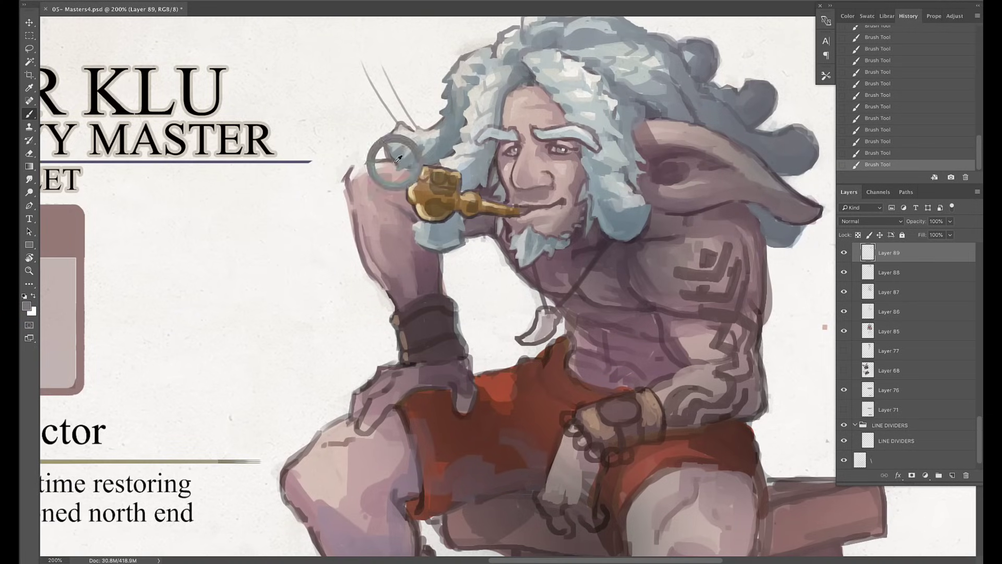
- With a darker blue-grey, outline the tuft's right edge and ear, then trim the edge in white
left_click(613, 221, "alt")
left_click_drag(634, 125, 513, 180)
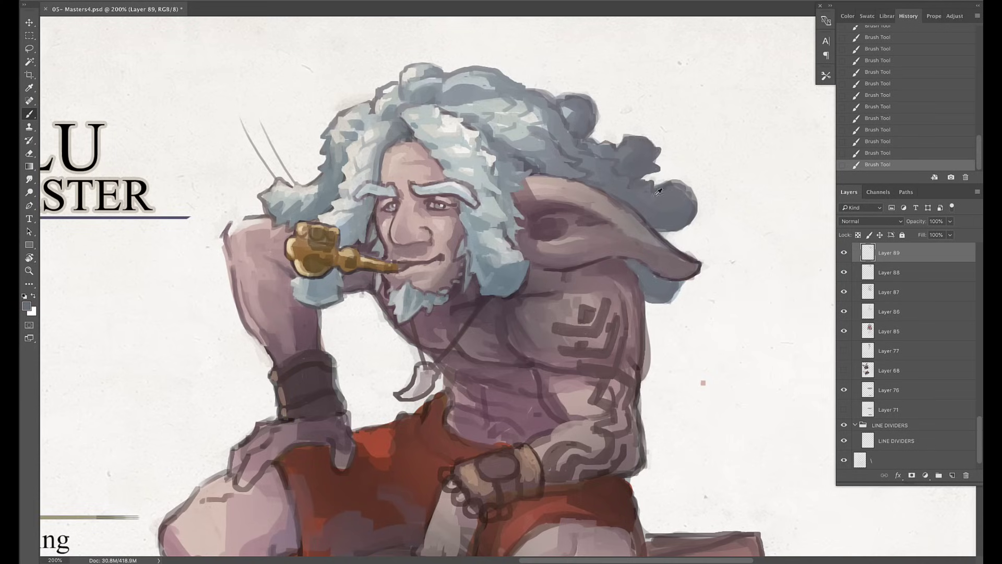
left_click_drag(674, 234, 673, 177)
left_click_drag(622, 245, 668, 209)
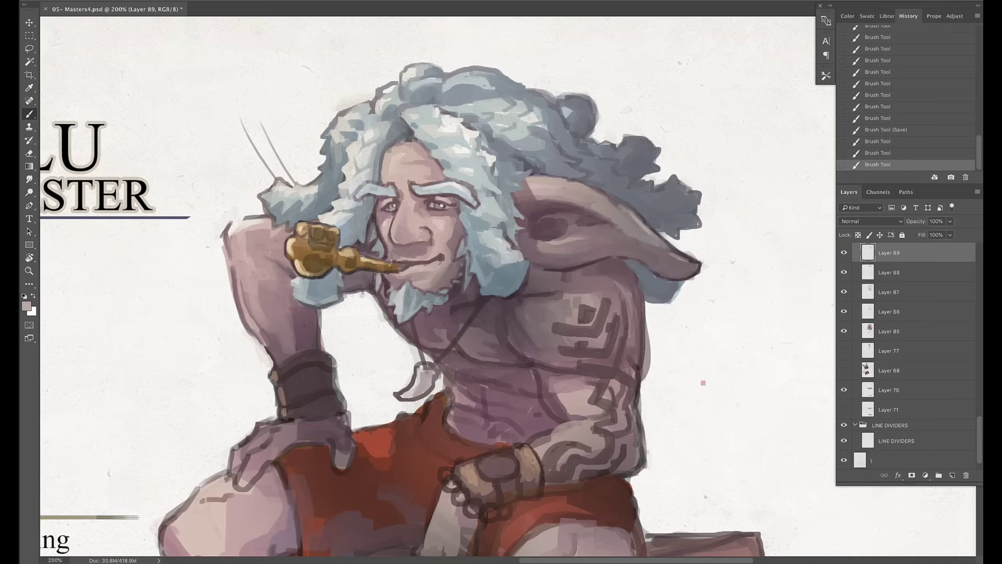
left_click_drag(574, 209, 668, 250)
mouse_move(470, 313)
left_mouse_down()
mouse_move(501, 256)
mouse_move(579, 206)
left_mouse_up()
key("x")
left_click_drag(690, 239, 696, 243)
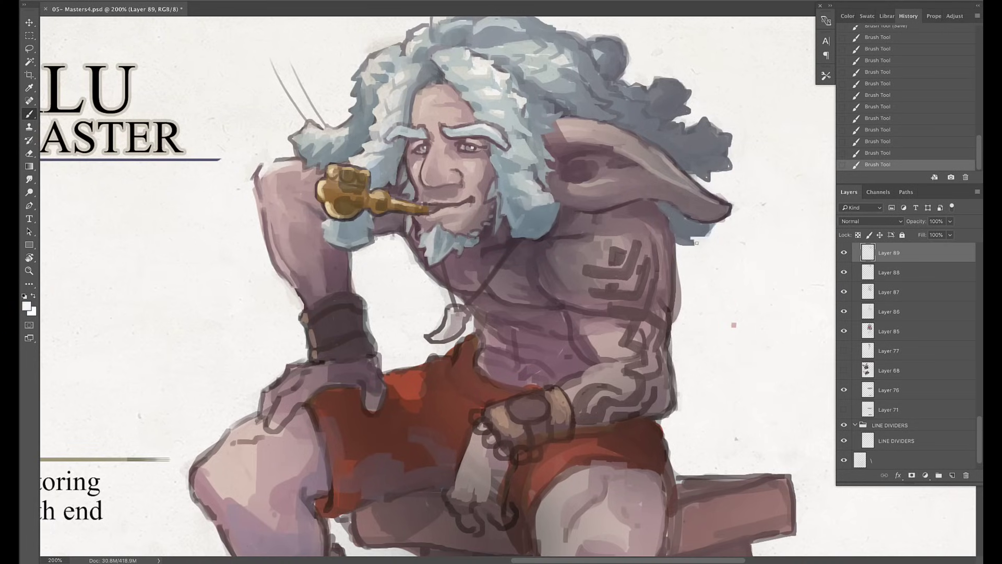
- Add a dark wavy outline along the hair top and a light pink stroke on the torso
left_click_drag(637, 84, 674, 181)
left_click_drag(577, 126, 605, 113)
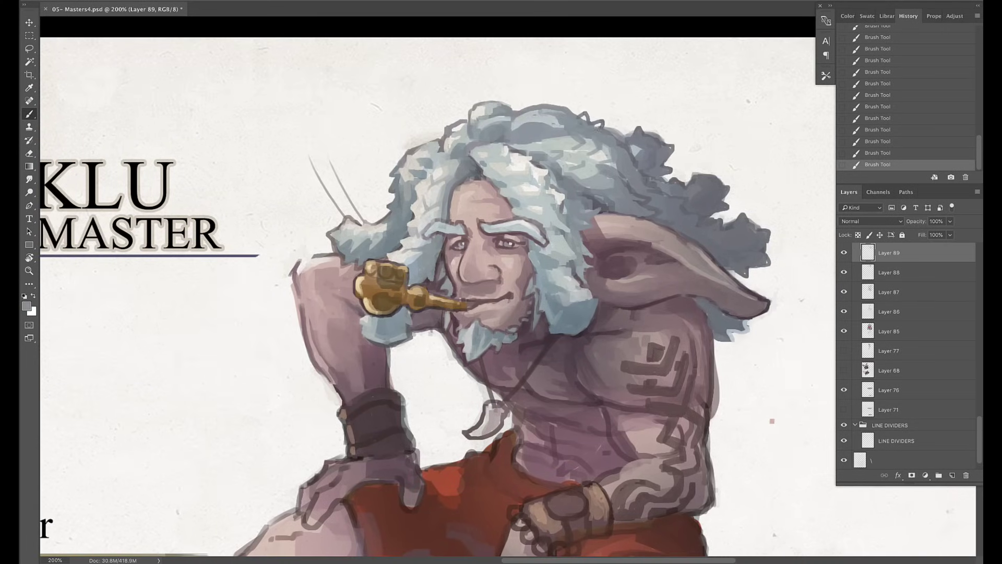
left_click_drag(634, 442, 605, 297)
left_click(605, 298, "alt")
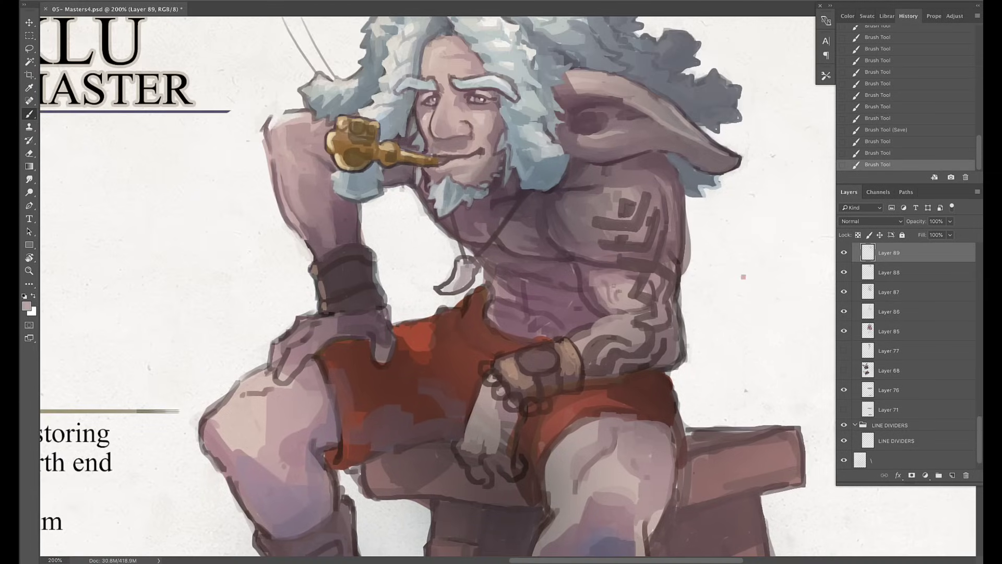
left_click_drag(580, 264, 580, 295)
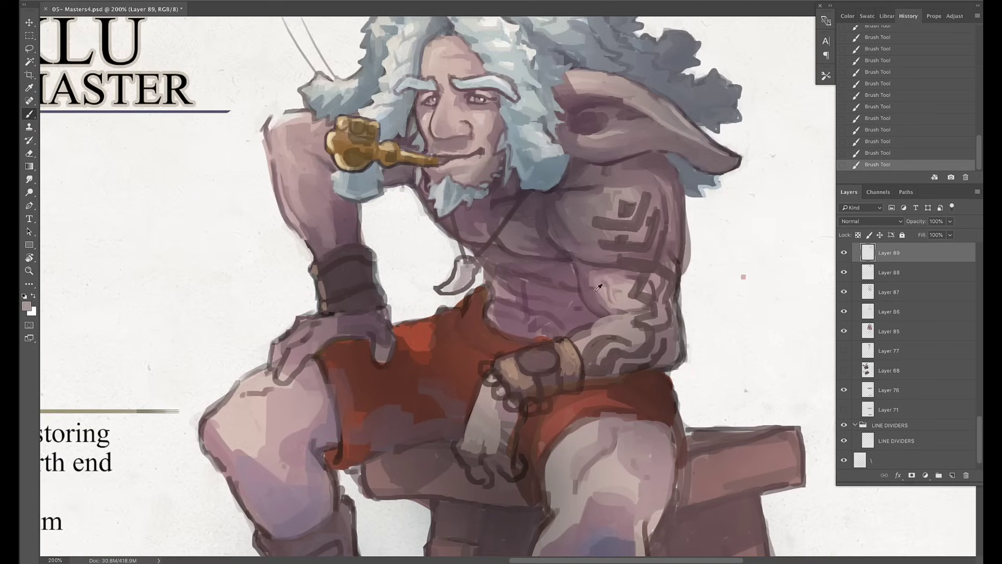
- Lighten the hair's upper-right outline and left edge with a light blue-grey
left_click_drag(400, 297, 376, 417)
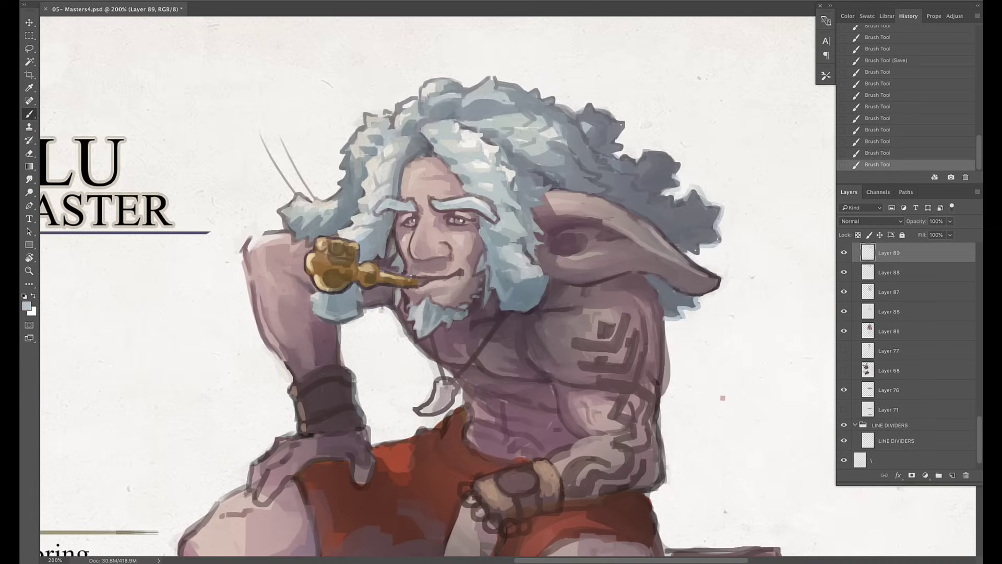
left_click(625, 151, "alt")
left_click_drag(623, 144, 542, 93)
left_click_drag(344, 163, 277, 229)
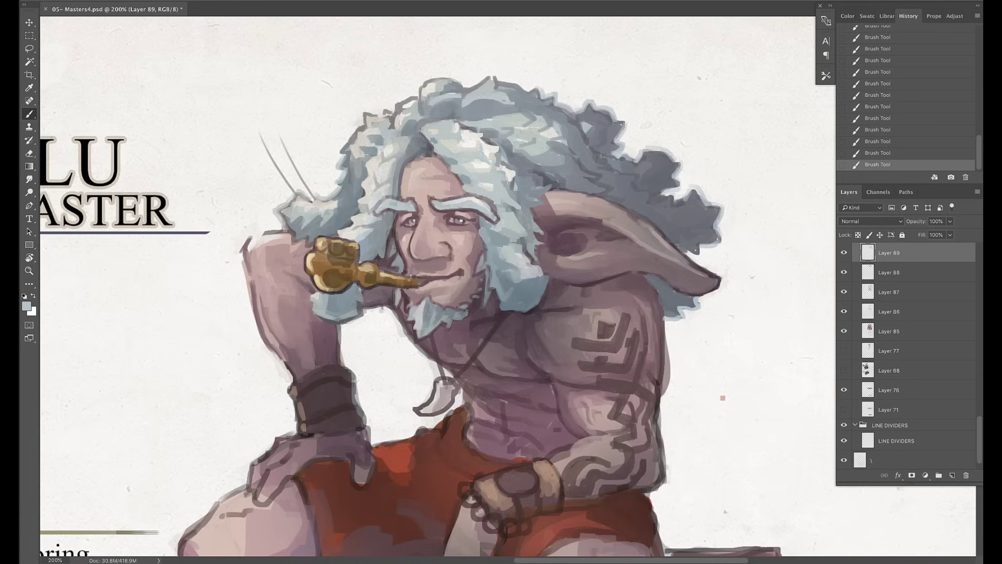
left_click_drag(652, 366, 652, 241)
- Pick a dark mauve painting colour and save the character sheet
left_click_drag(657, 334, 621, 209)
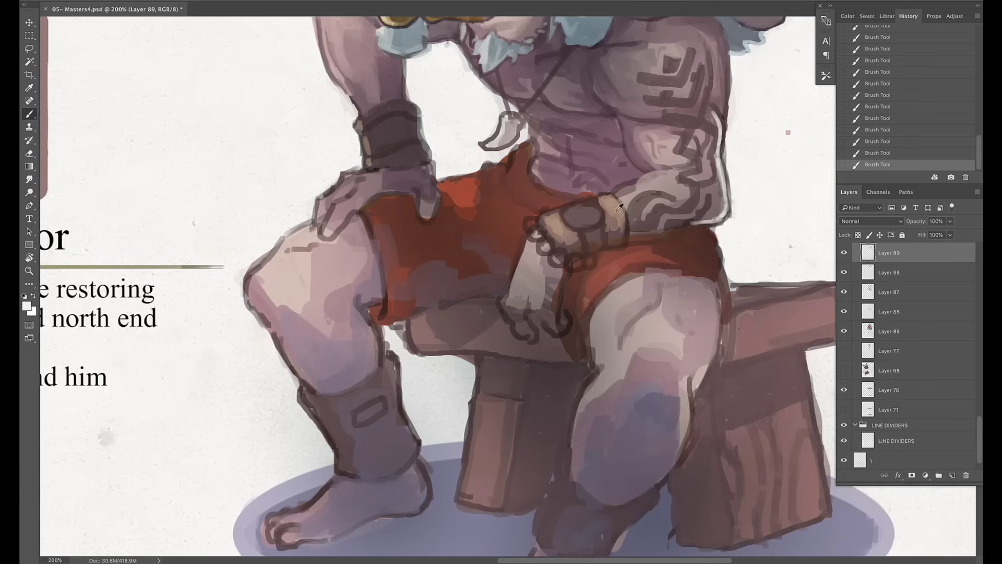
left_click(588, 243, "alt")
left_click(797, 312)
left_click_drag(509, 117, 508, 172)
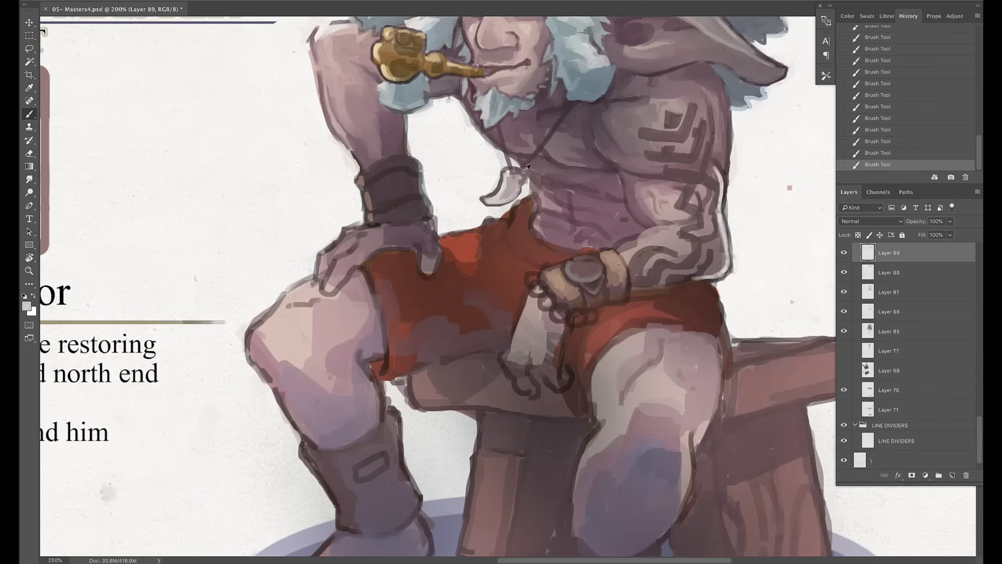
key("ctrl+s")
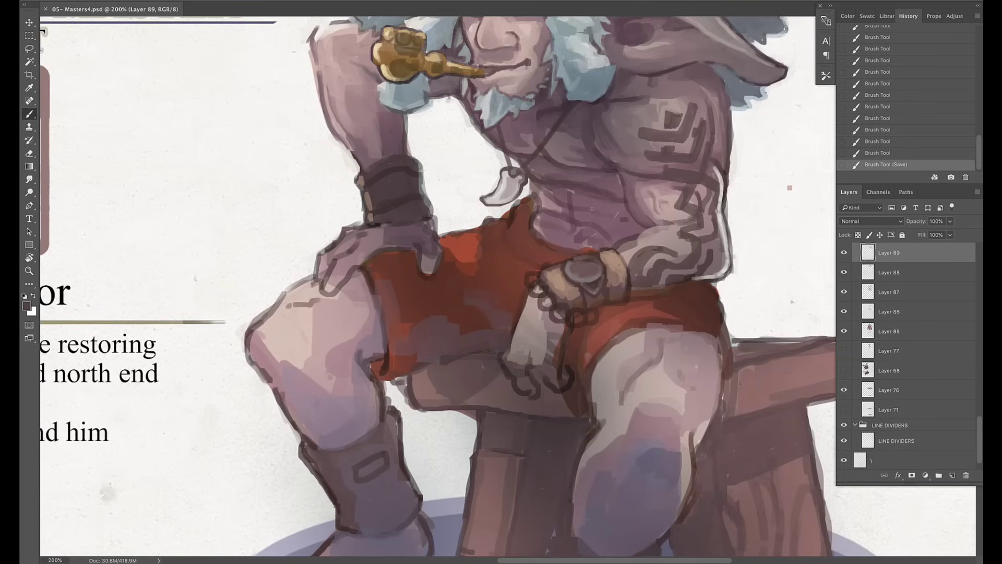
- Paint a light ring and chain of beads around the belt buckle, plus dark hip tattoo lines
mouse_move(614, 290)
left_mouse_down()
mouse_move(590, 286)
mouse_move(587, 256)
left_mouse_up()
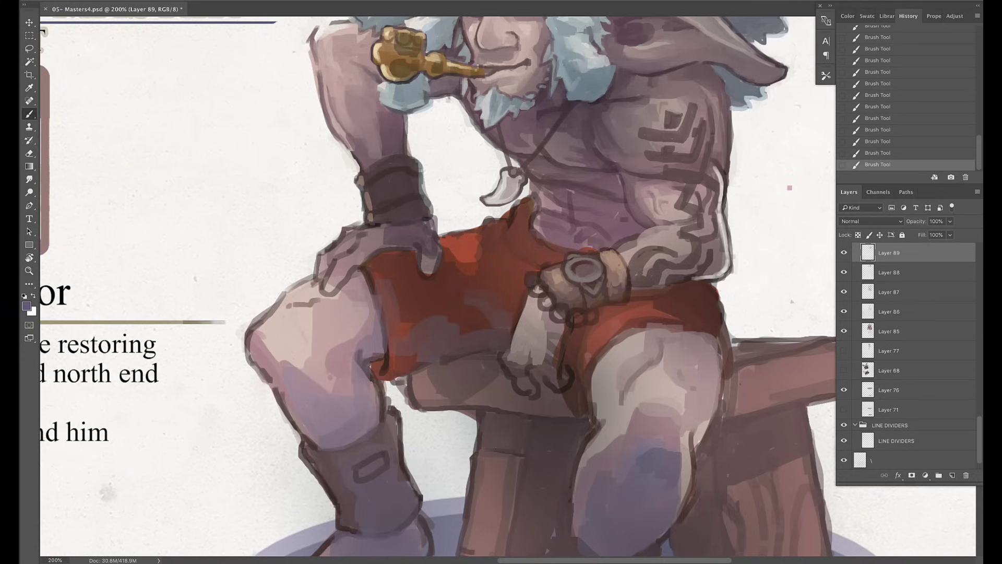
mouse_move(531, 277)
left_mouse_down()
mouse_move(560, 312)
mouse_move(595, 313)
left_mouse_up()
left_click(583, 294, "alt")
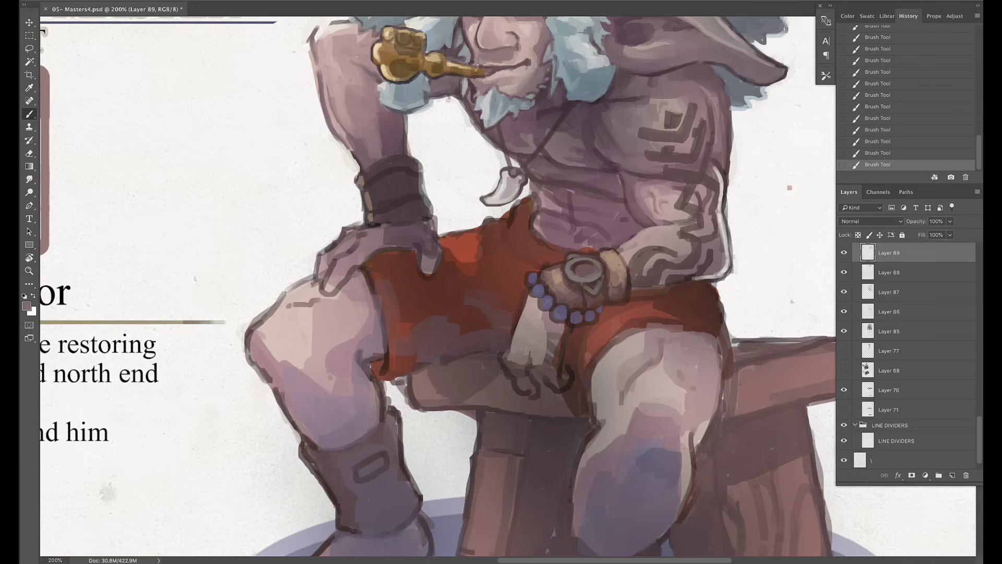
left_click_drag(645, 267, 634, 293)
- Highlight the upper arm's right edge, touch up near the face, and save the sheet
left_click(686, 254, "alt")
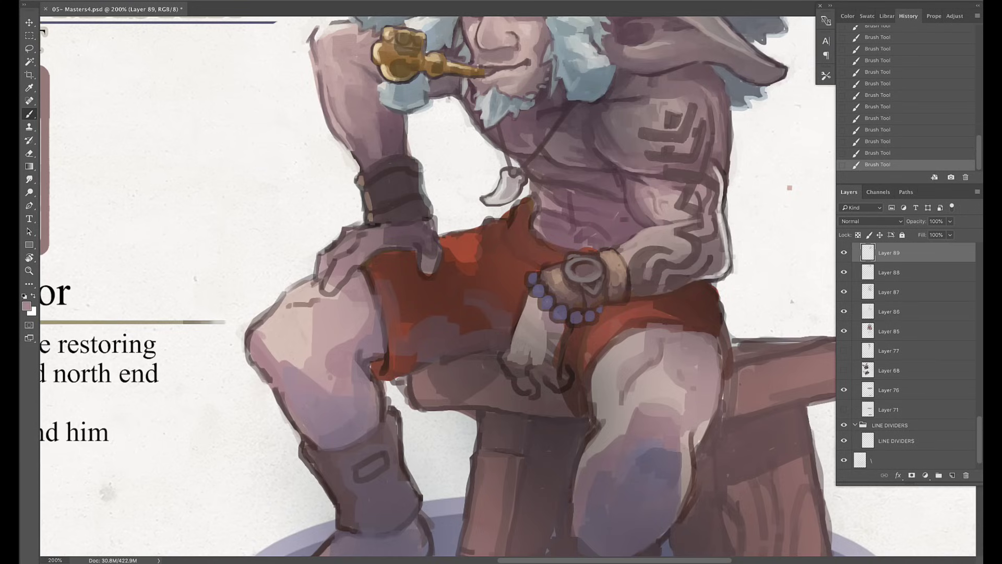
left_click_drag(707, 105, 720, 172)
left_click_drag(630, 89, 636, 212)
left_click(636, 211)
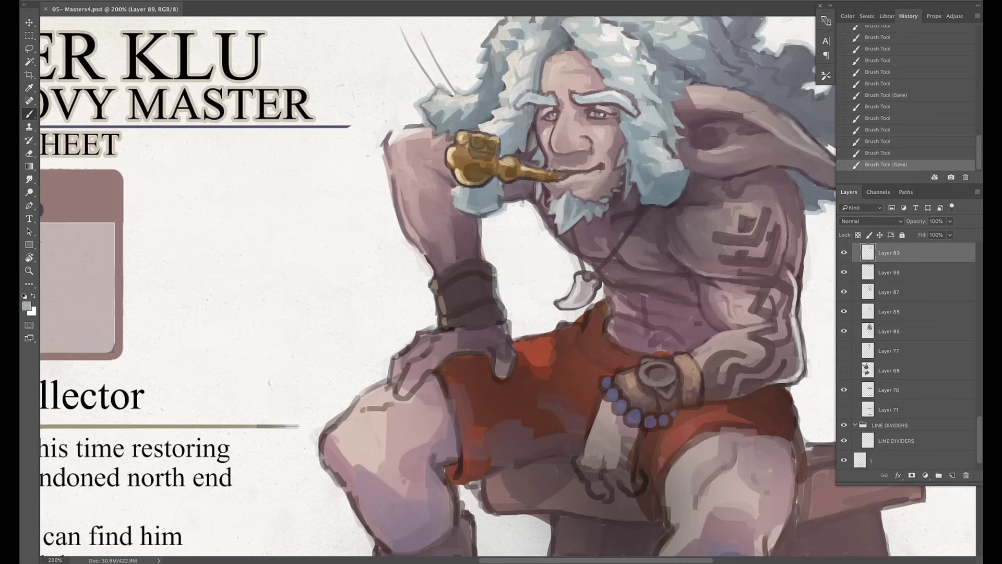
left_click_drag(573, 205, 552, 240)
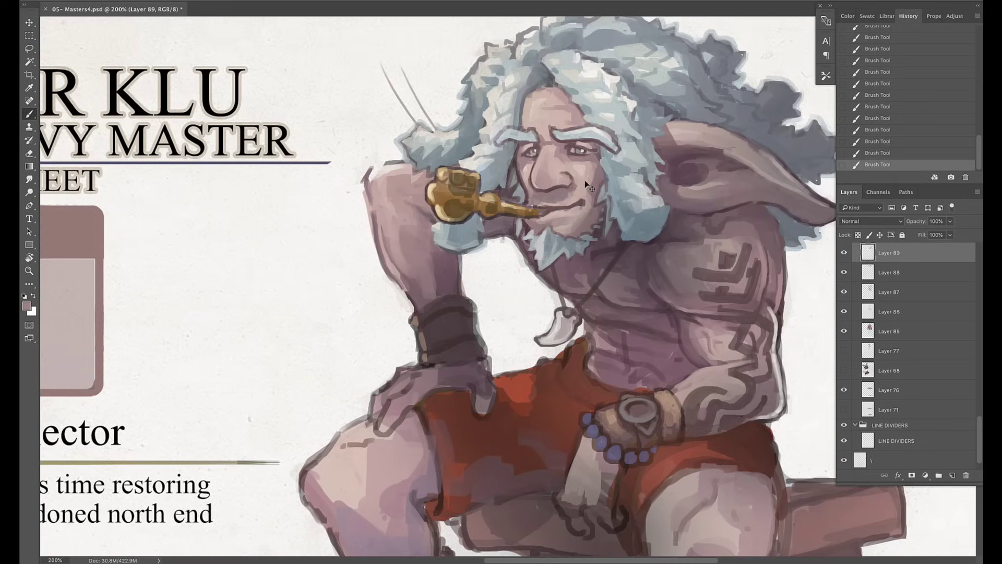
key("ctrl+s")
mouse_move(579, 146)
left_mouse_down()
mouse_move(626, 198)
mouse_move(663, 157)
left_mouse_up()
key("ctrl+s")
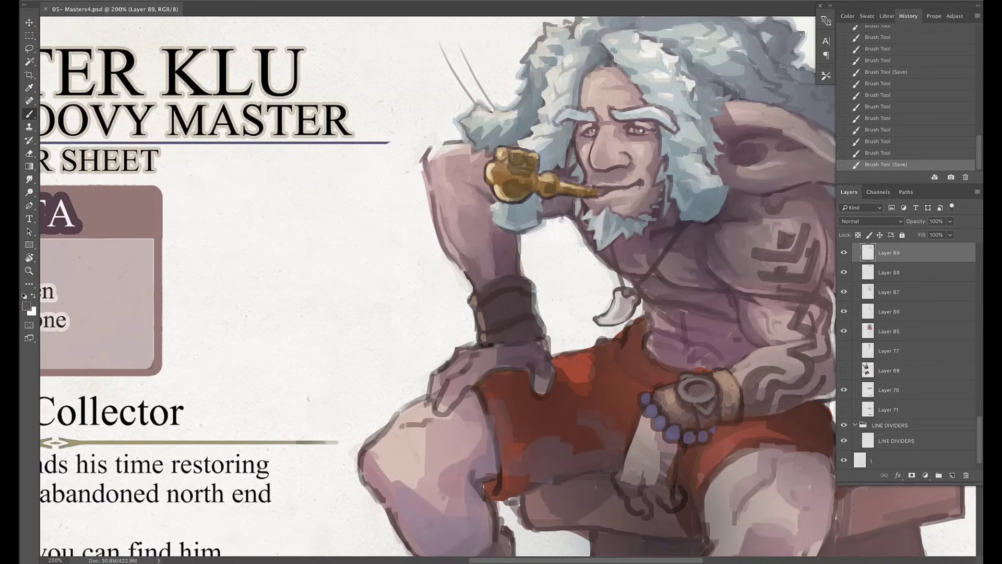
- Paint into the blue fur below the pipe and the raised forearm, then show the whole sheet
left_click_drag(490, 207, 497, 221)
left_click_drag(464, 184, 491, 203)
mouse_move(485, 240)
left_mouse_down()
mouse_move(492, 275)
mouse_move(478, 274)
left_mouse_up()
mouse_move(465, 225)
left_mouse_down()
mouse_move(450, 277)
mouse_move(460, 282)
left_mouse_up()
left_click_drag(433, 193, 472, 277)
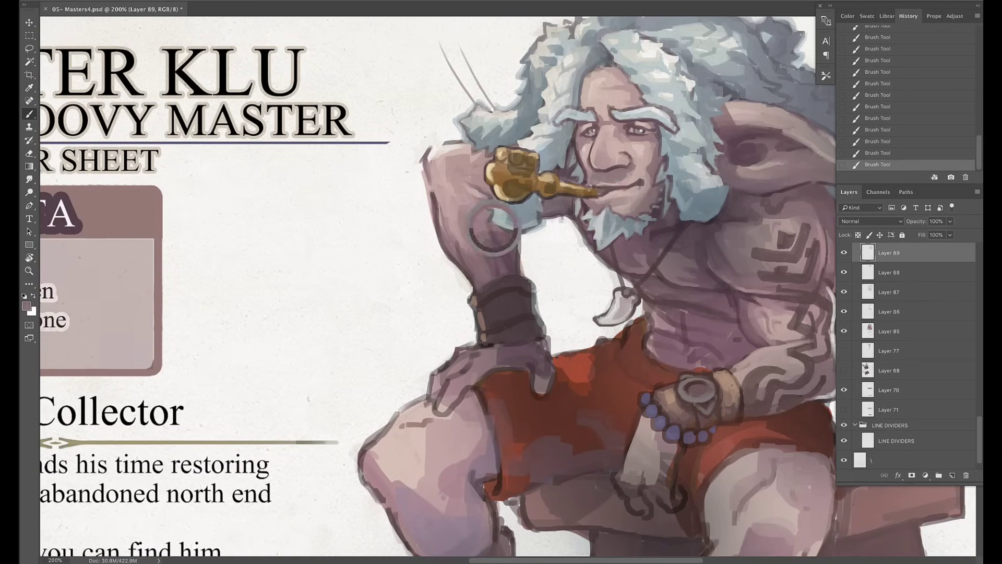
left_click_drag(495, 229, 448, 151)
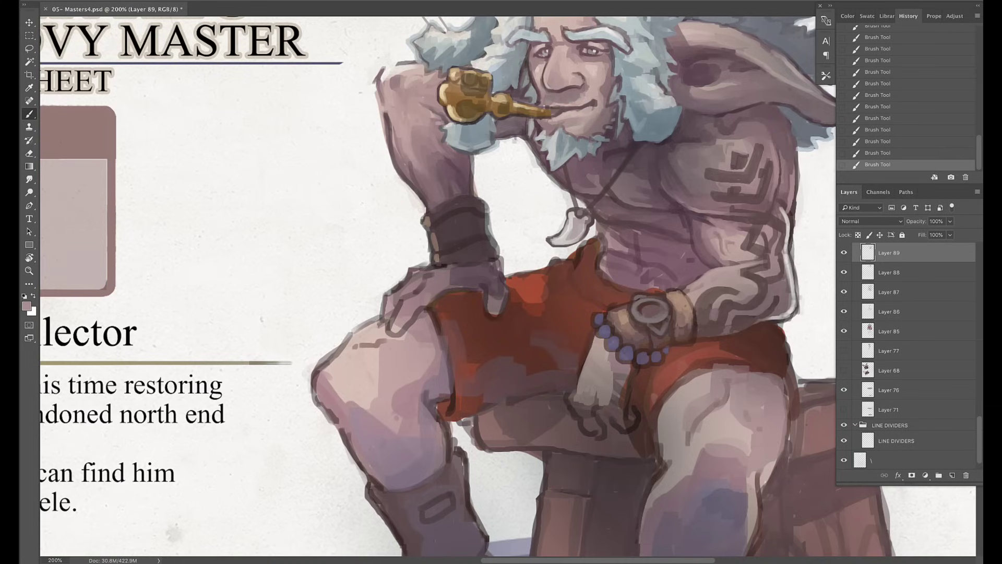
left_click_drag(498, 255, 528, 203)
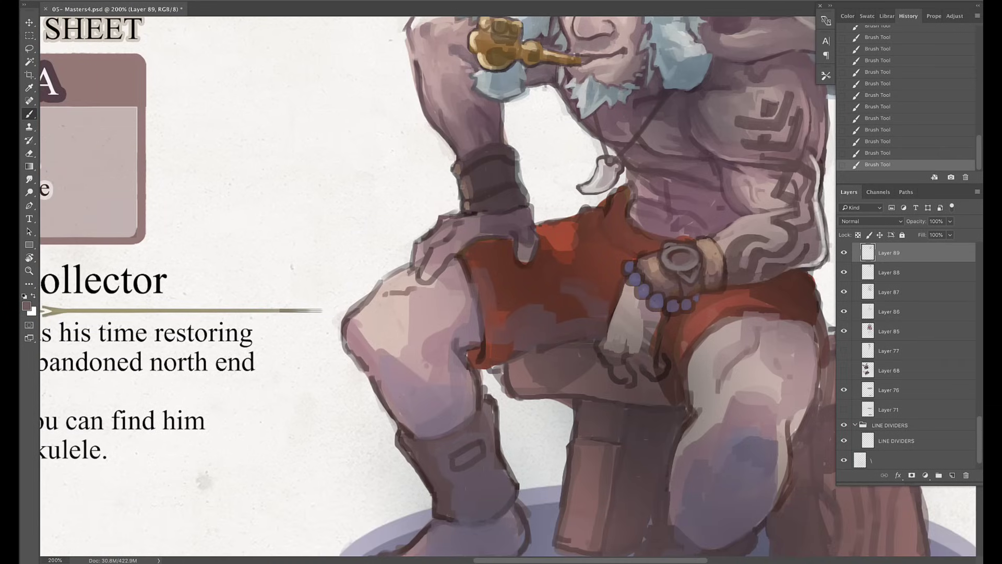
left_click_drag(504, 157, 378, 271)
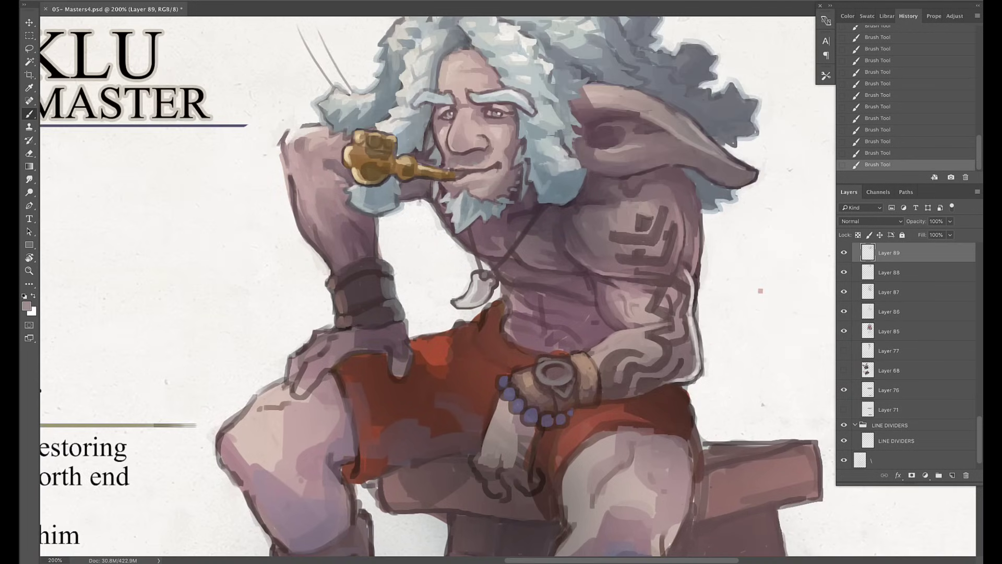
key("ctrl+minus")
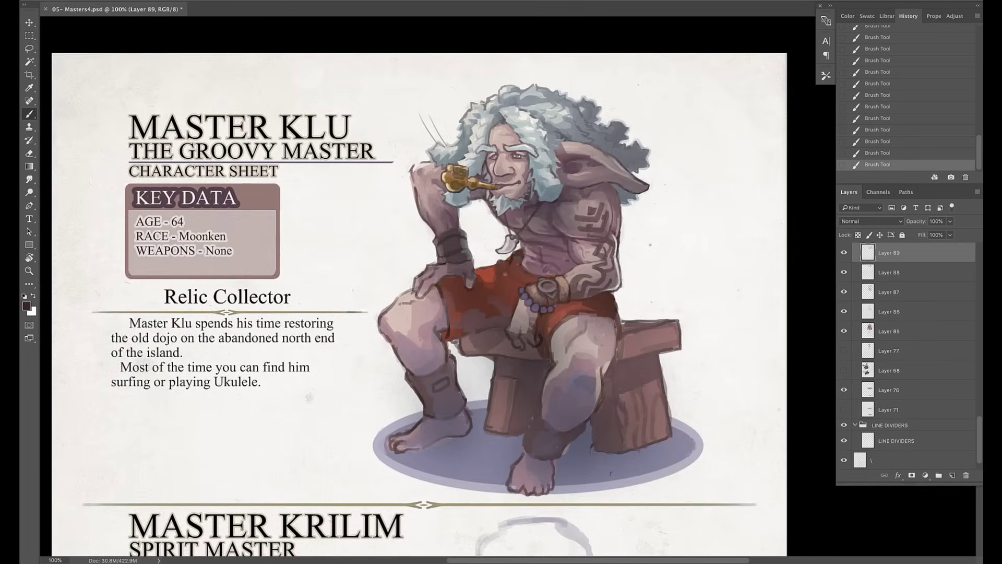
- Paint light strokes over the hanging hand and a dark stroke near the hand and belt
left_click(518, 274, "alt")
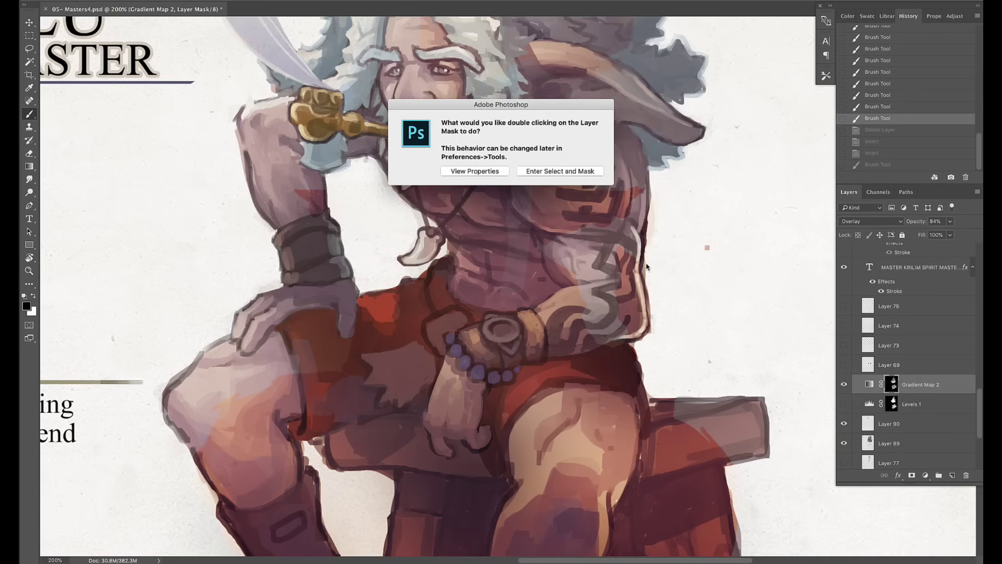
left_click(559, 172)
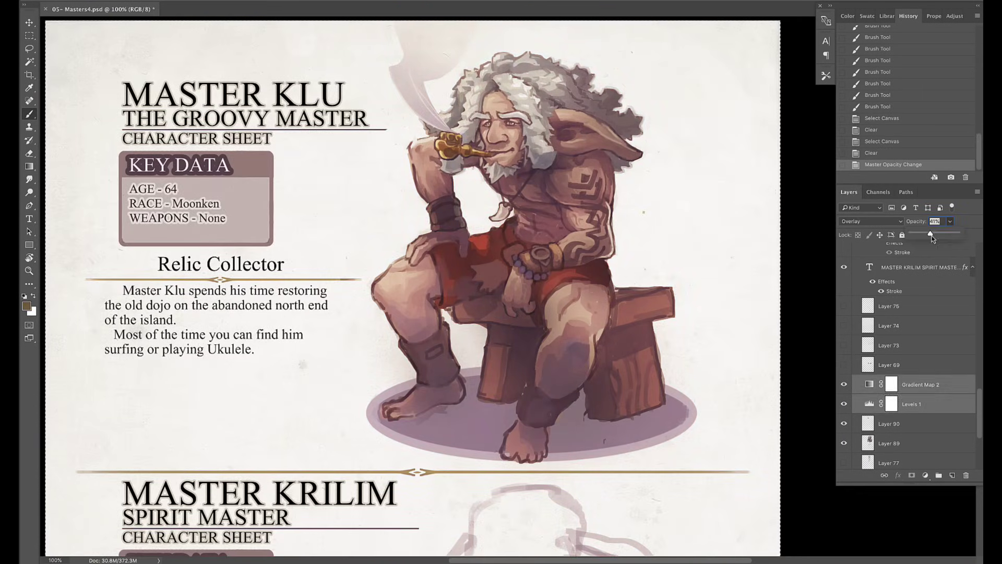
left_click(822, 269)
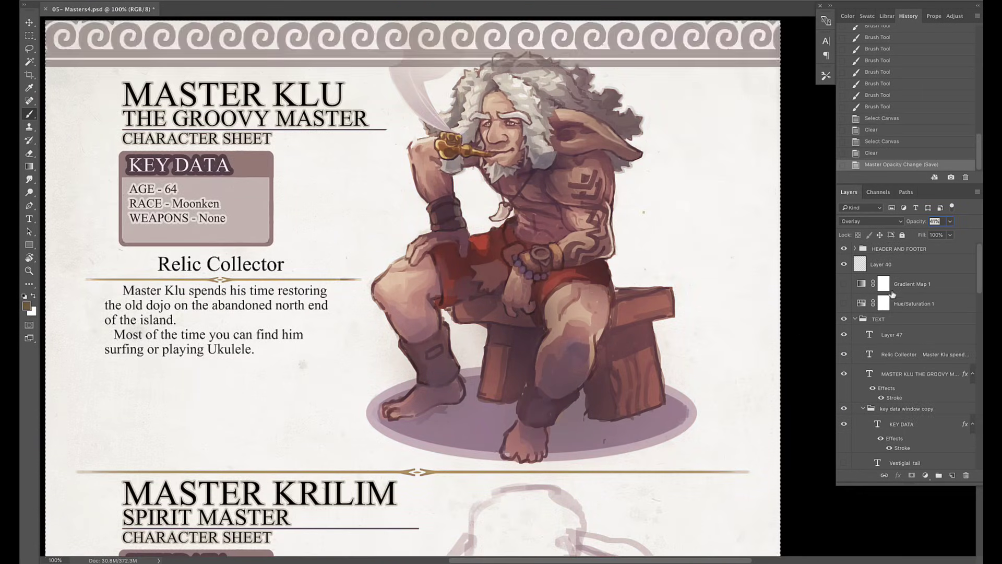
left_click(821, 268)
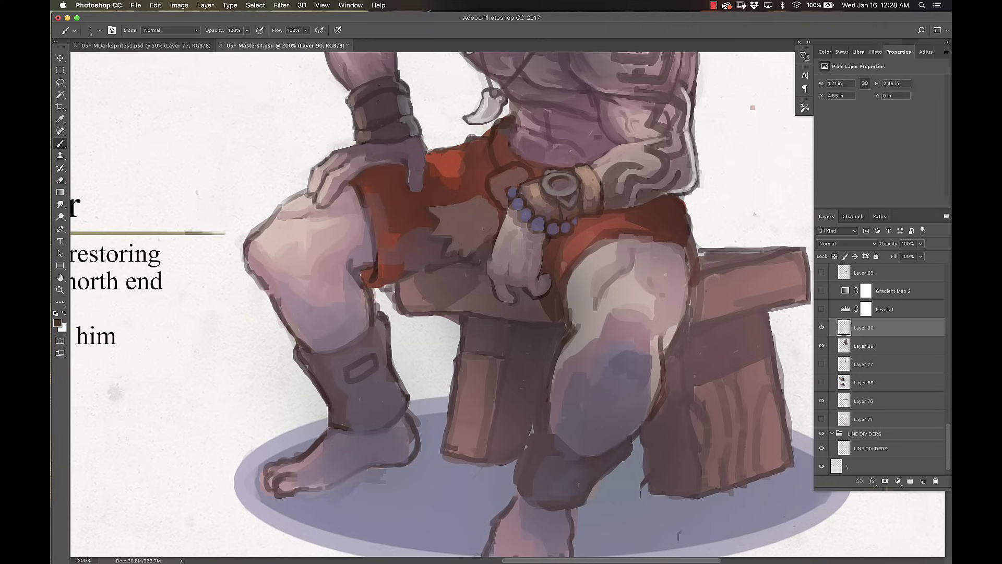
left_click_drag(496, 295, 495, 224)
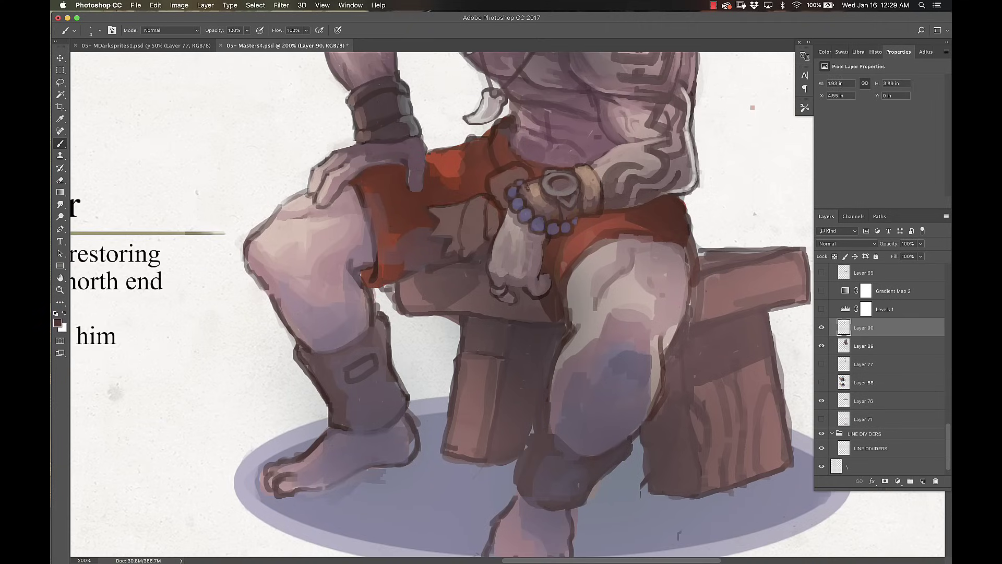
left_click(490, 193, "alt")
left_click_drag(493, 175, 491, 199)
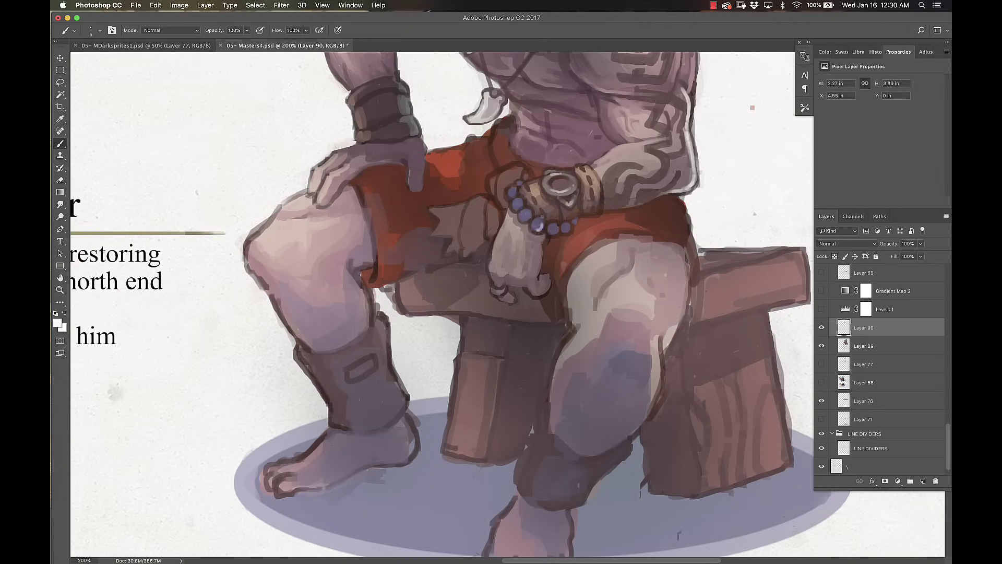
- Highlight the upper arm's left edge and shade the underside of the golden pipe
left_click_drag(541, 228, 713, 341)
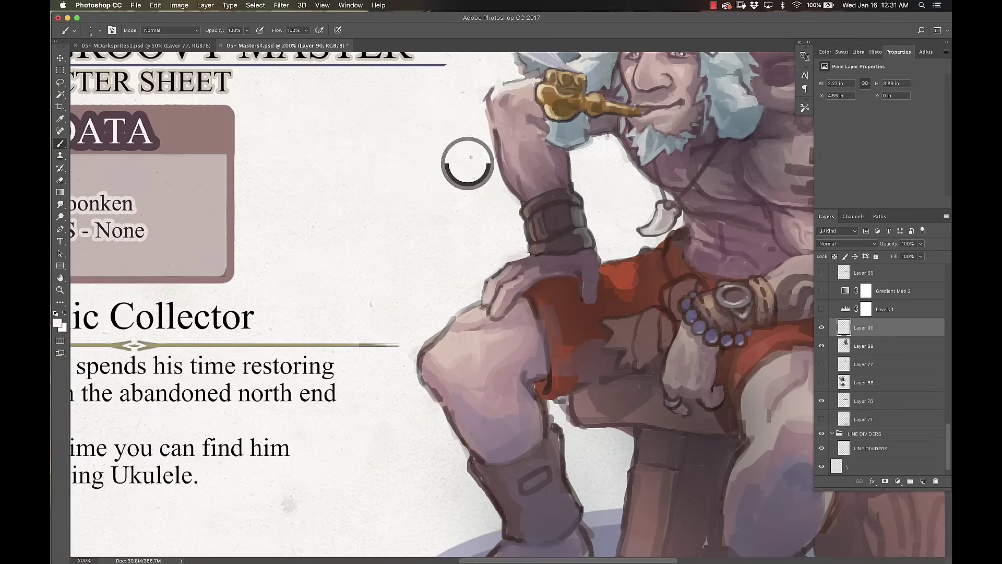
mouse_move(490, 99)
left_mouse_down()
mouse_move(522, 197)
mouse_move(501, 177)
mouse_move(400, 306)
left_mouse_up()
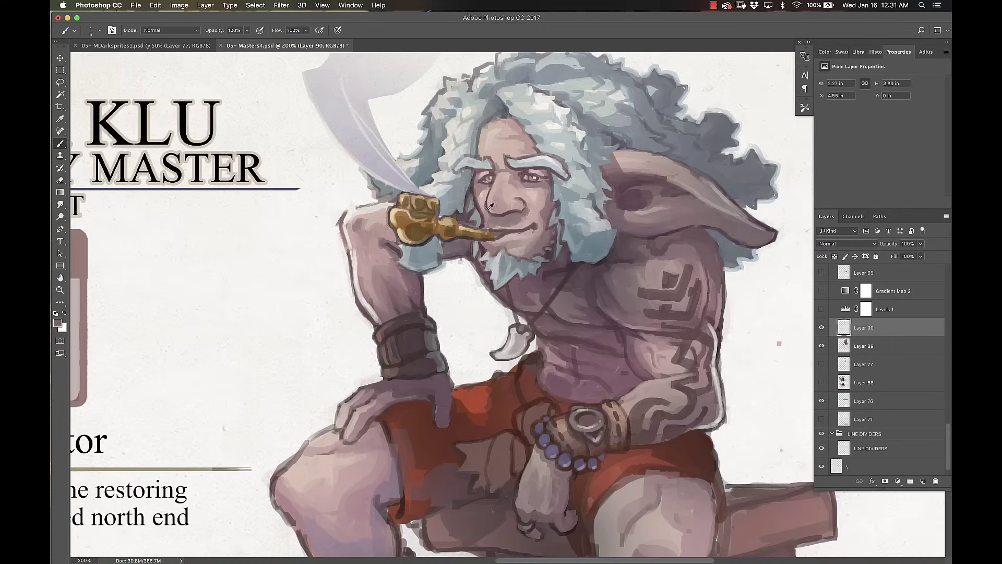
left_click_drag(593, 258, 604, 213)
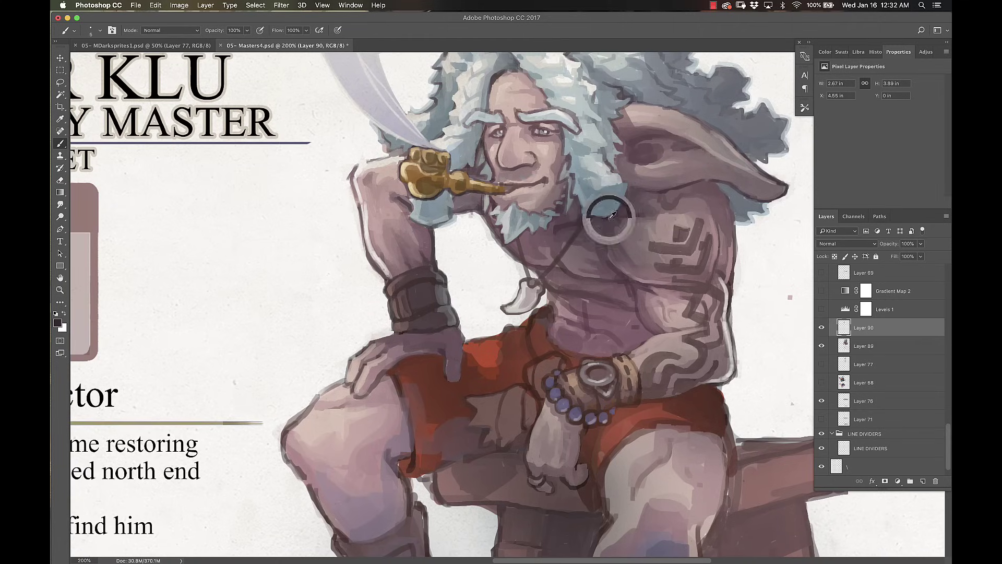
left_click_drag(417, 185, 460, 187)
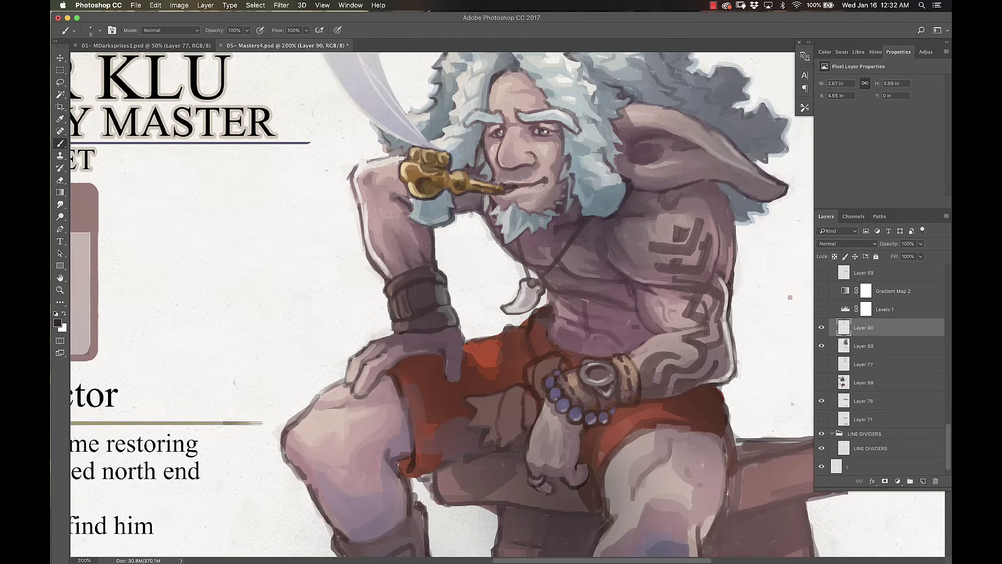
- Paint white highlights along the arm's edge, shade inside the ear and faintly shade the abdomen
key("x")
left_click_drag(707, 282, 716, 211)
left_click_drag(726, 315, 709, 224)
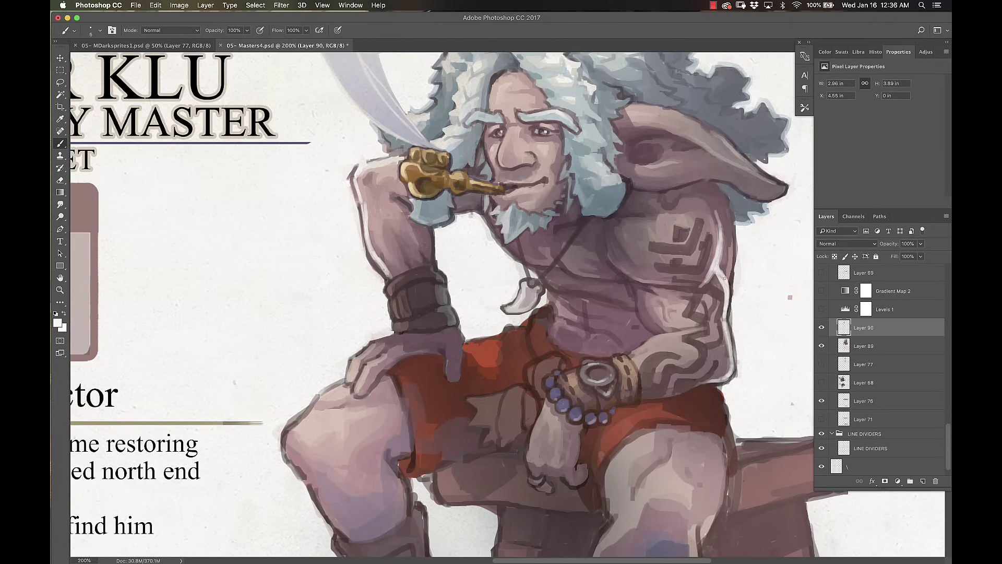
left_click_drag(730, 280, 723, 198)
key("x")
left_click_drag(650, 152, 633, 149)
key("bracketright")
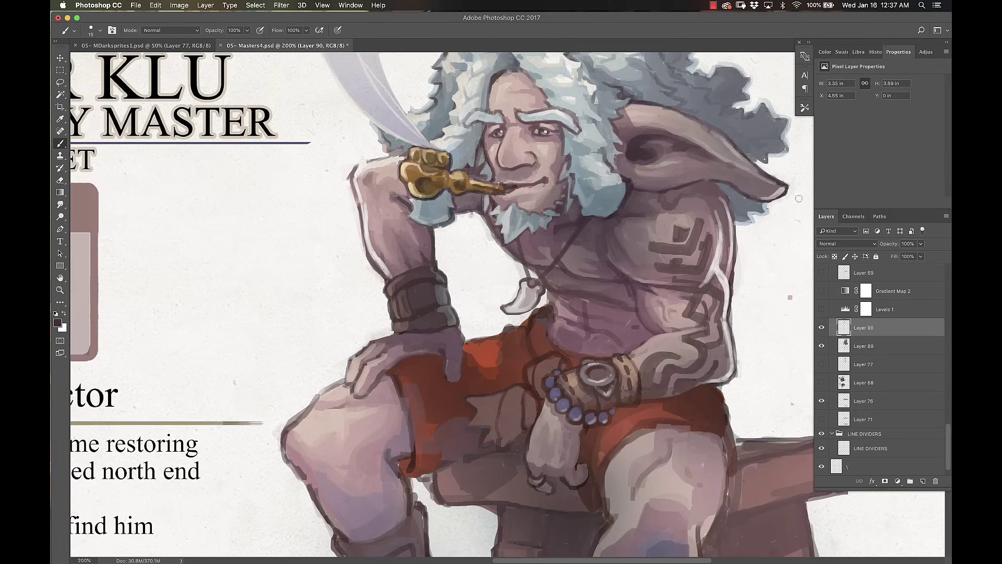
left_click_drag(617, 274, 599, 300)
- With a 30 px brush, darken the knee, then add pale highlights along the knee and hand
left_click(557, 299, "alt")
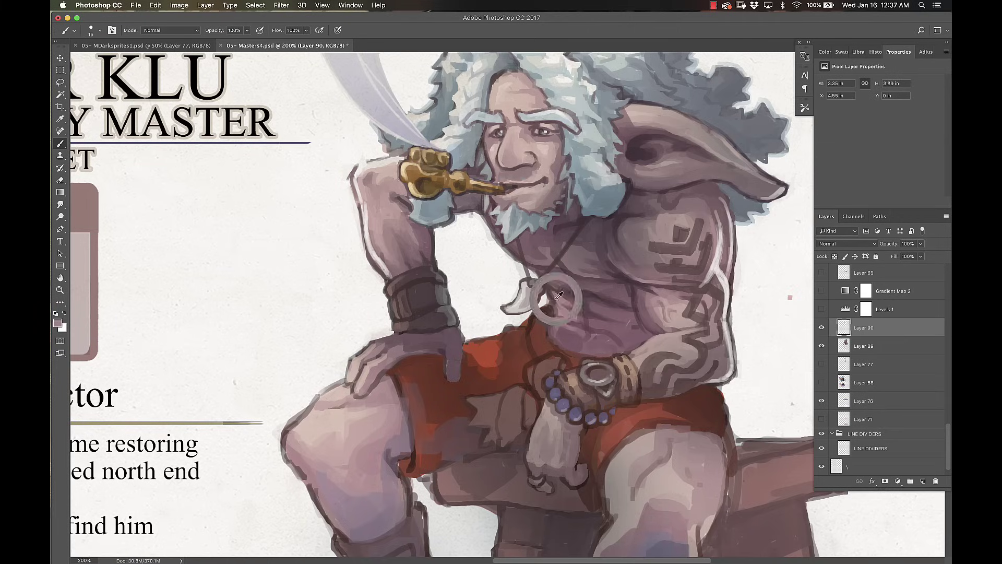
left_click(557, 215, "alt")
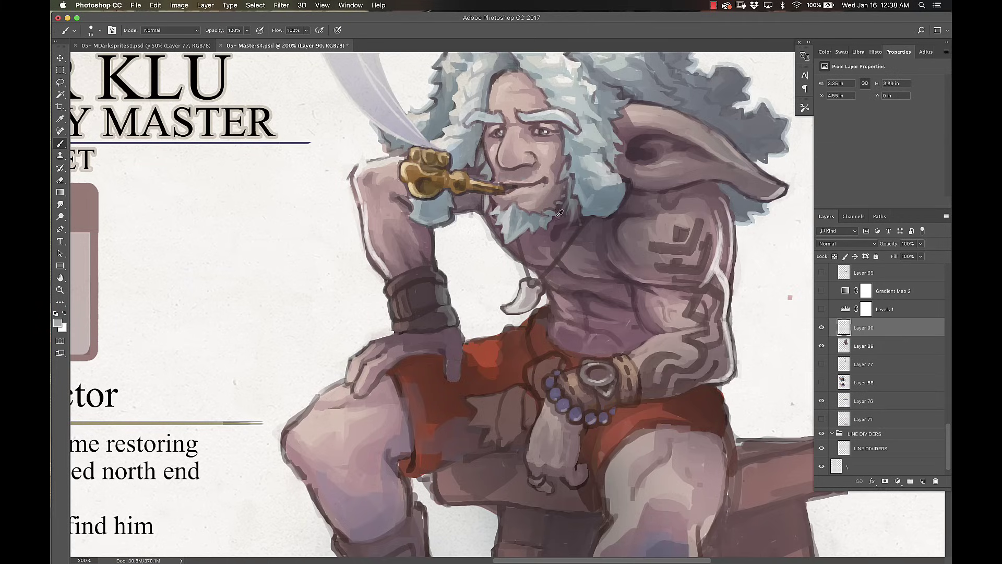
scroll(512, 243, "down", 3)
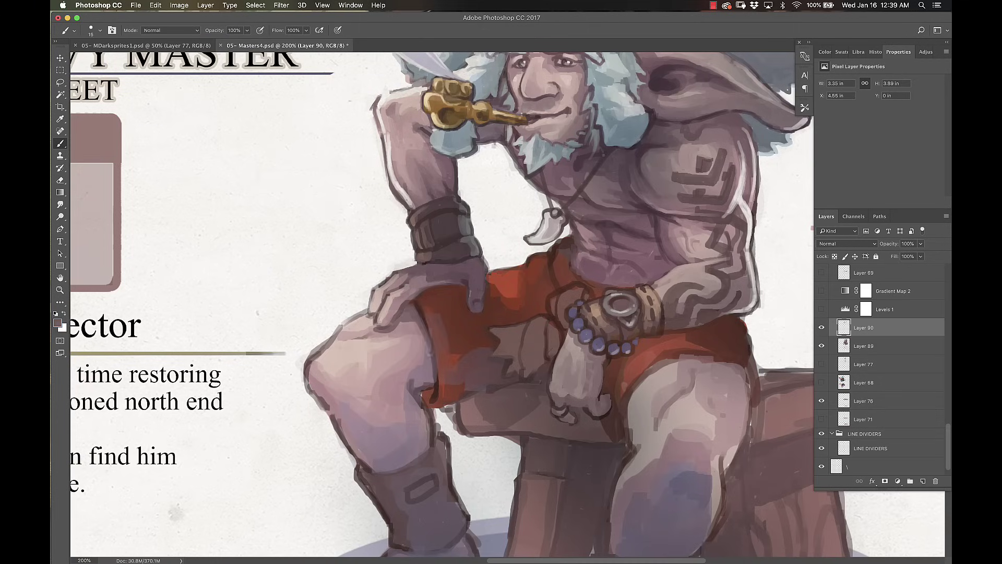
key("bracketright")
mouse_move(338, 372)
left_mouse_down()
mouse_move(362, 404)
mouse_move(334, 433)
left_mouse_up()
key("bracketleft")
key("bracketleft")
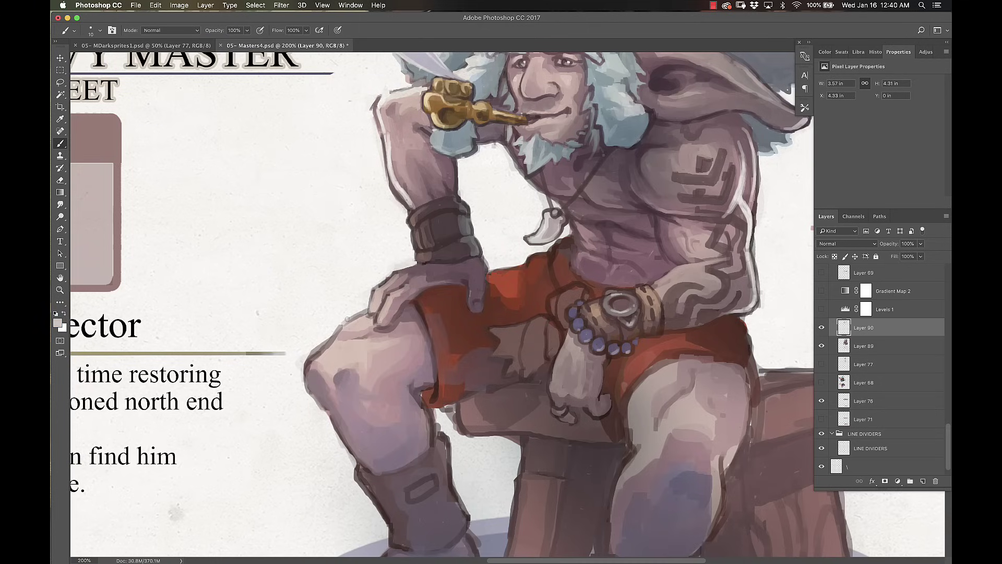
left_click_drag(314, 360, 366, 316)
left_click_drag(375, 292, 395, 284)
- Repaint the red shorts, belt edge and arm with a 30 px brush
left_click_drag(438, 390, 496, 394)
key("bracketright")
key("bracketright")
mouse_move(559, 324)
left_mouse_down()
mouse_move(566, 297)
mouse_move(611, 276)
left_mouse_up()
left_click_drag(663, 281, 663, 324)
left_click_drag(695, 269, 720, 256)
left_click_drag(579, 339, 579, 365)
left_click_drag(554, 319, 527, 373)
left_click_drag(569, 287, 527, 339)
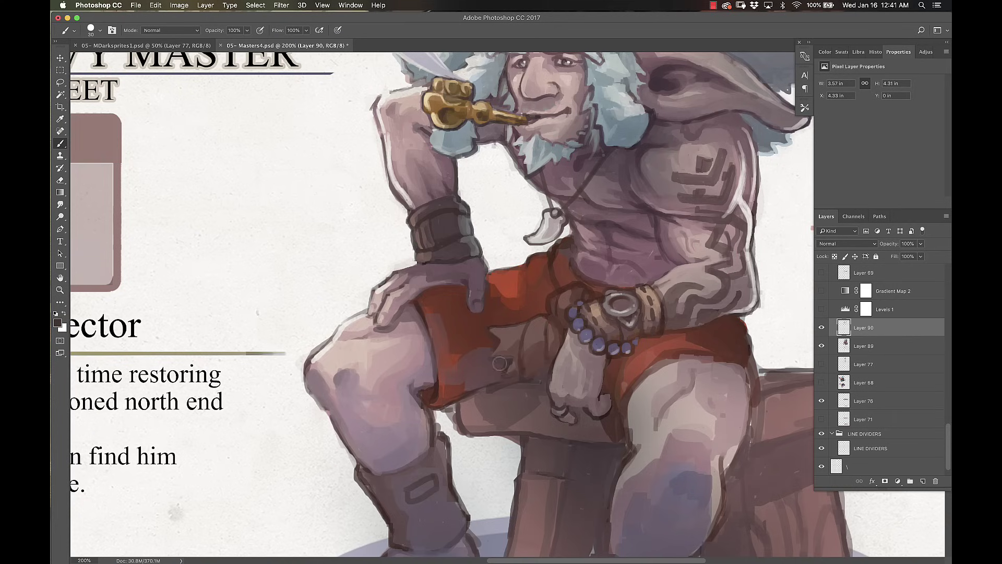
- Darken the neck under the beard with a dark shadow colour
left_click(555, 165, "alt")
left_click_drag(572, 164, 553, 175)
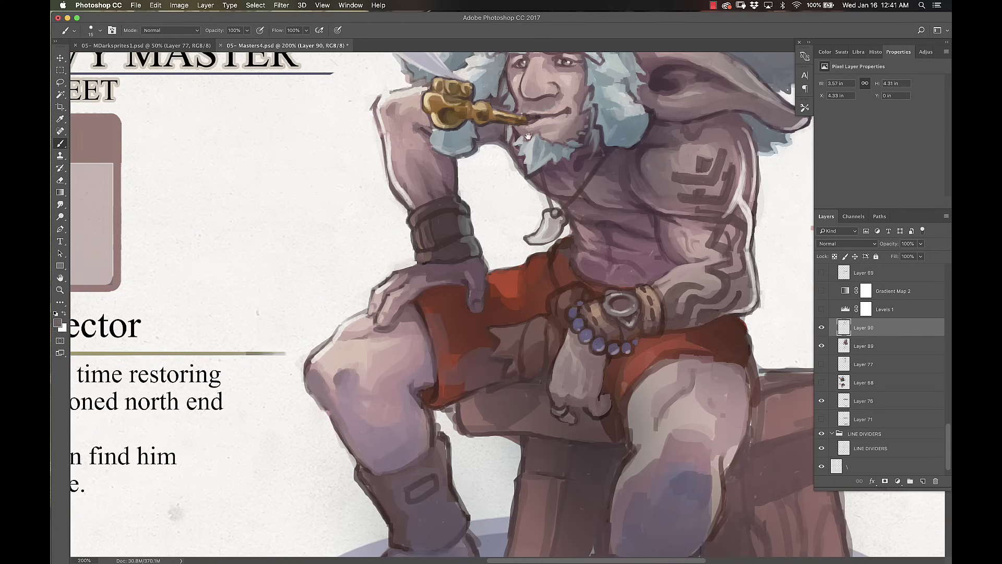
left_click_drag(528, 137, 567, 257)
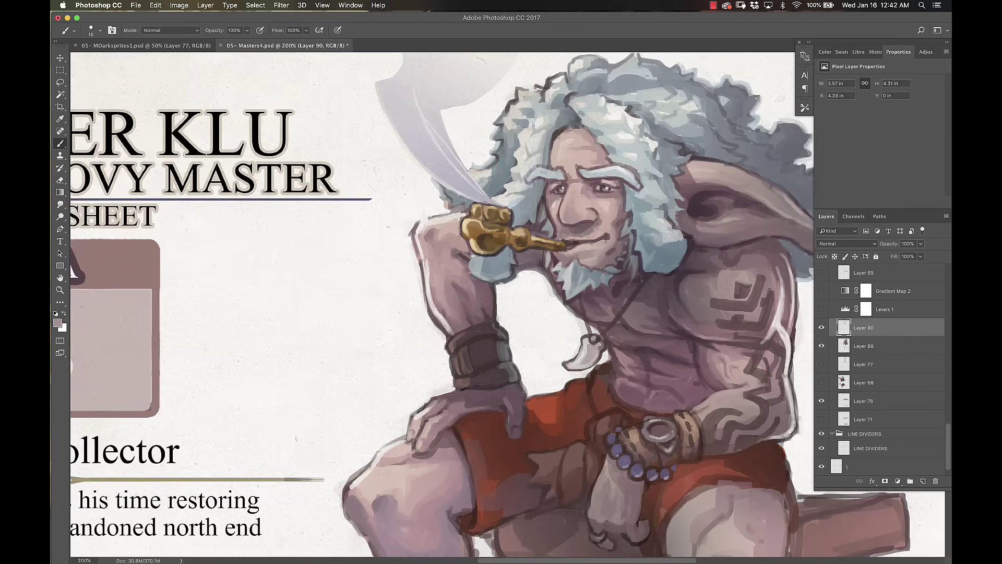
- Add a dark red-brown thigh crease and darken the shorts' hem
left_click_drag(440, 354, 398, 211)
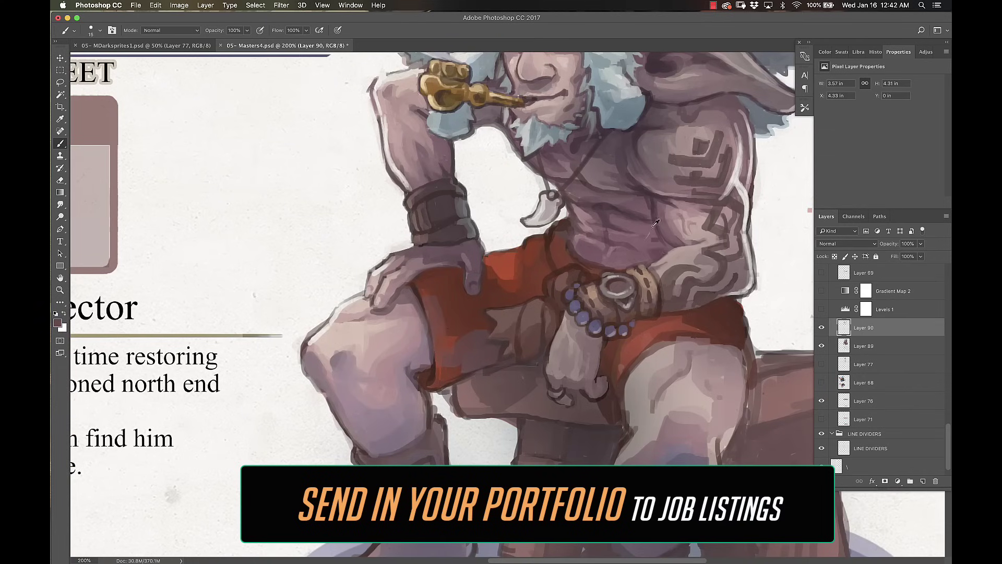
left_click(744, 334, "alt")
left_click_drag(688, 352, 670, 378)
mouse_move(626, 347)
left_mouse_down()
mouse_move(748, 345)
mouse_move(652, 337)
left_mouse_up()
- Repaint the lower thigh shading in light pink skin tone with a 25 px brush
scroll(673, 273, "left", 3)
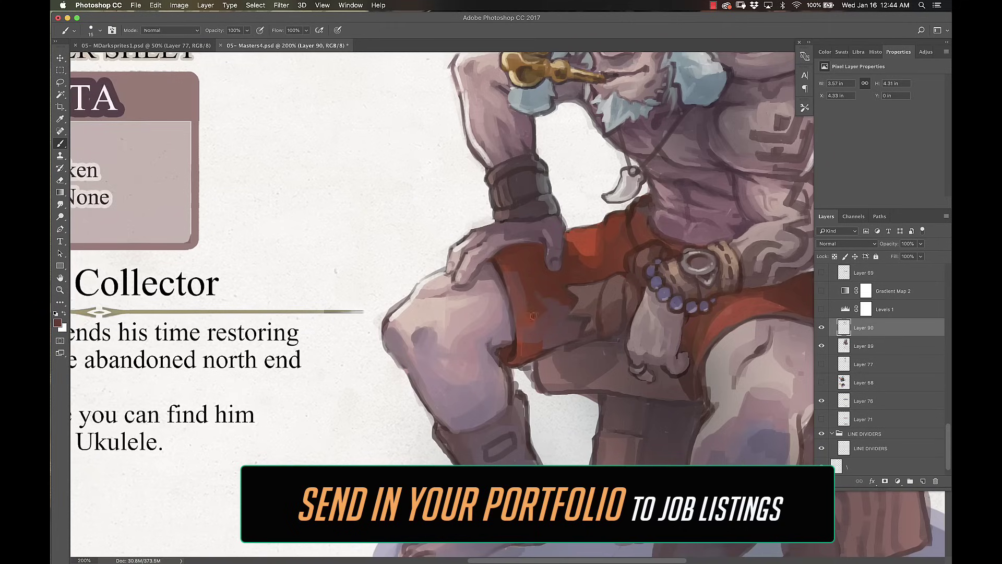
left_click(586, 258, "alt")
scroll(563, 247, "down", 2)
scroll(541, 236, "right", 3)
key("d")
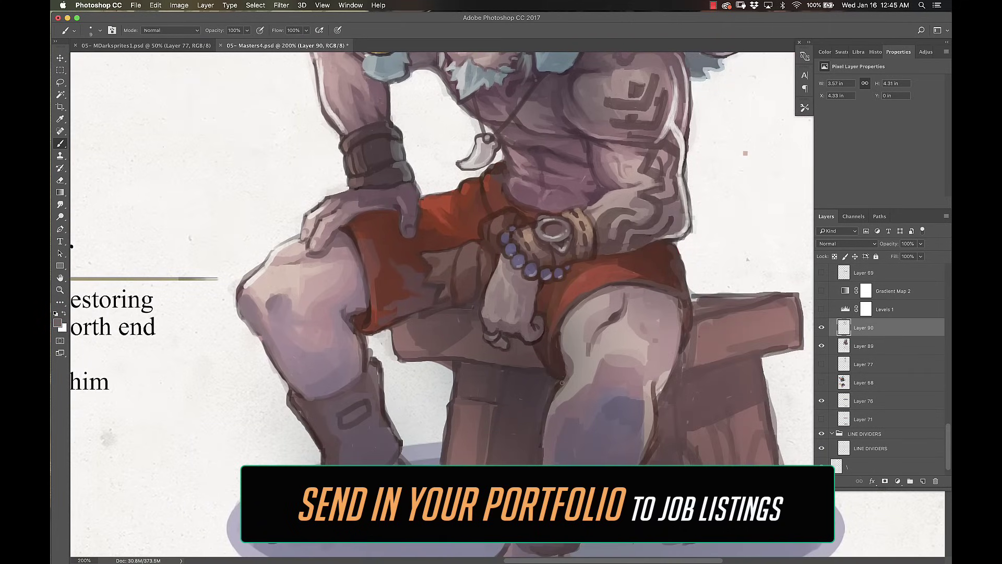
key("bracketright")
key("bracketright")
key("bracketright")
key("bracketright")
left_click(568, 395, "alt")
left_click_drag(570, 365, 635, 346)
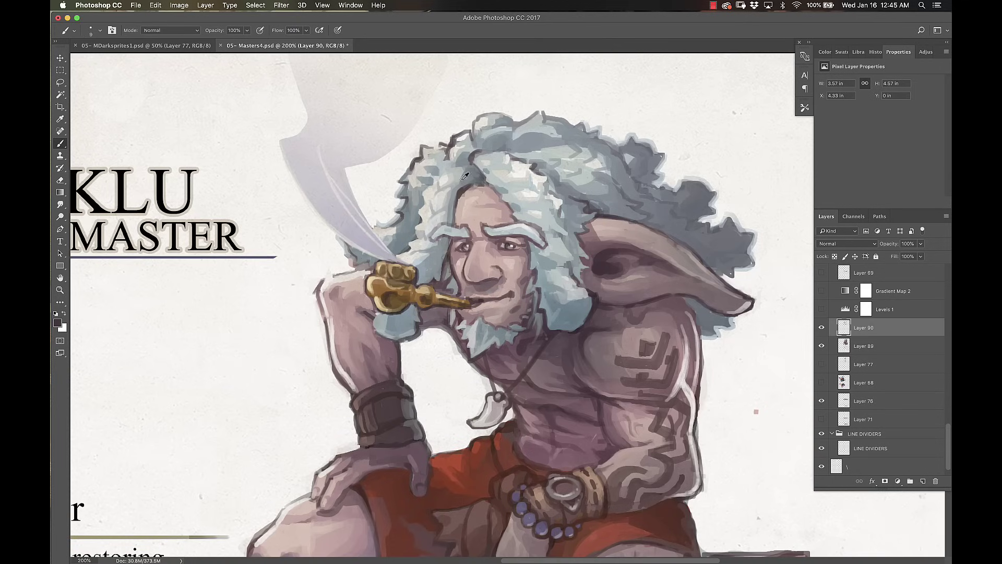
- Darken the top of the bench with its pinkish-brown colour using a 9 px brush
scroll(679, 307, "up", 5)
key("bracketleft")
key("bracketleft")
key("bracketleft")
key("bracketleft")
key("d")
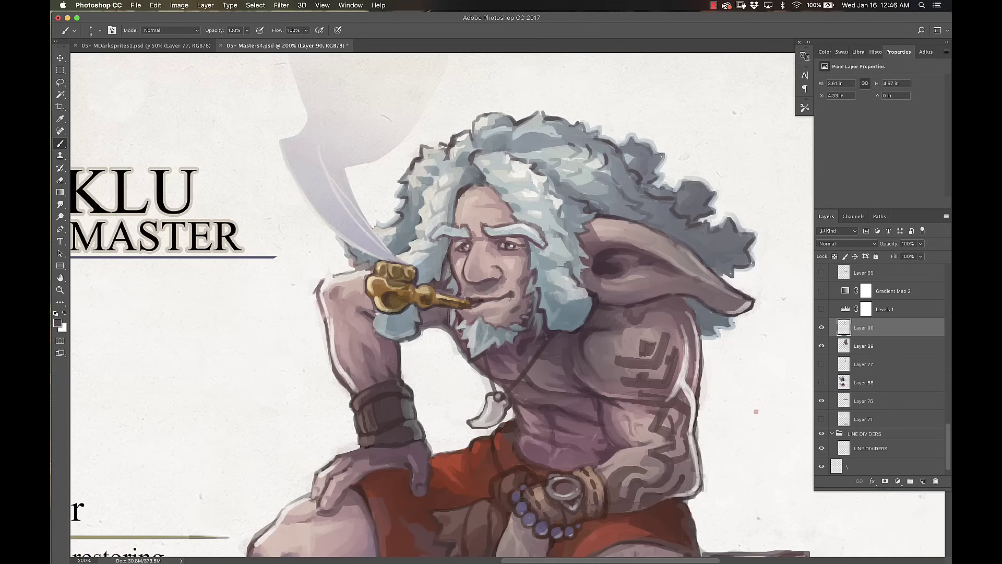
left_click_drag(590, 307, 583, 282)
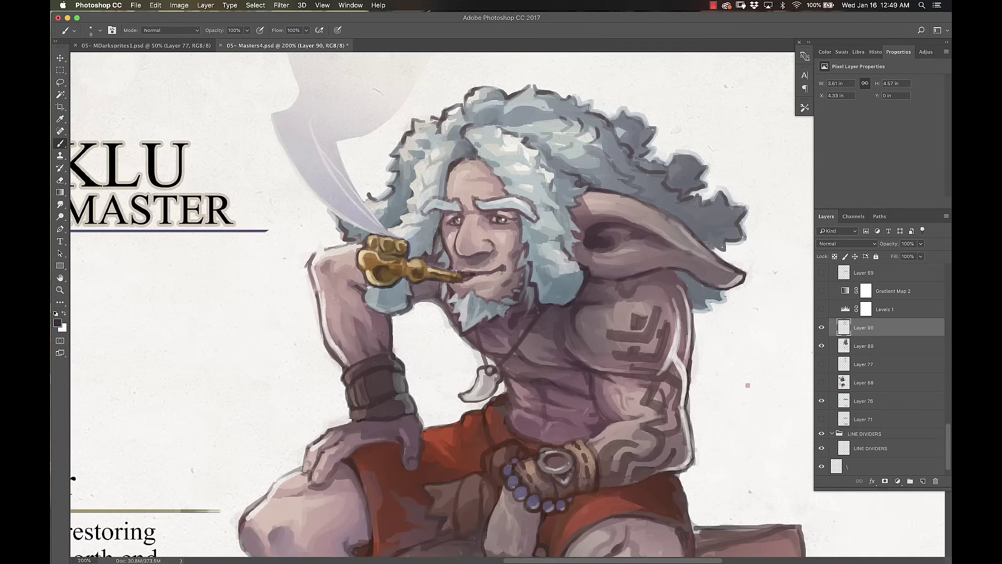
left_click_drag(506, 312, 389, 72)
left_click(548, 365, "alt")
left_click_drag(574, 286, 684, 286)
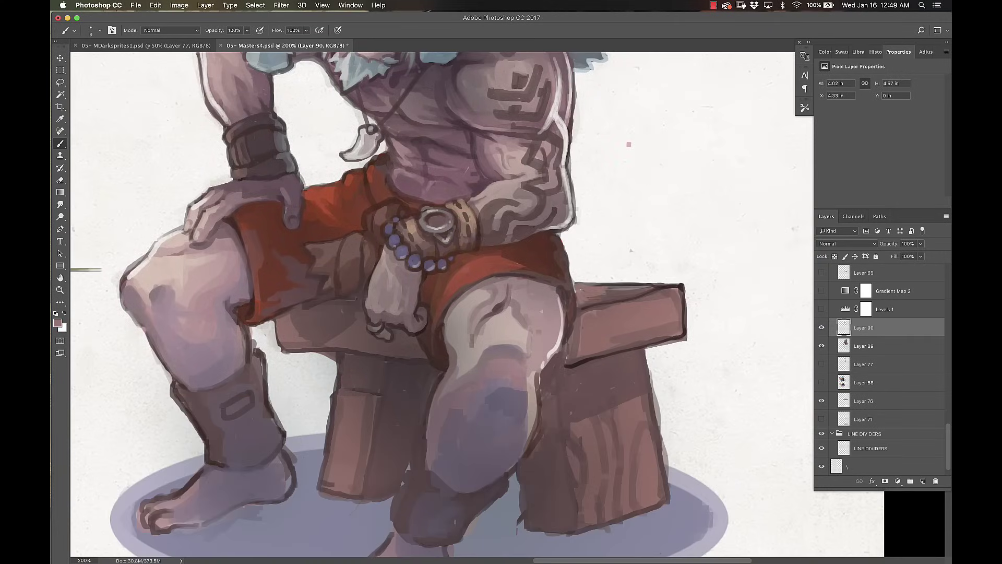
- Outline the bench top and its legs' sides and bottoms in a dark colour
left_click(600, 285, "alt")
left_click_drag(574, 283, 668, 282)
left_click_drag(644, 349, 674, 501)
left_click_drag(561, 435, 582, 532)
left_click_drag(561, 350, 538, 403)
scroll(557, 253, "down", 3)
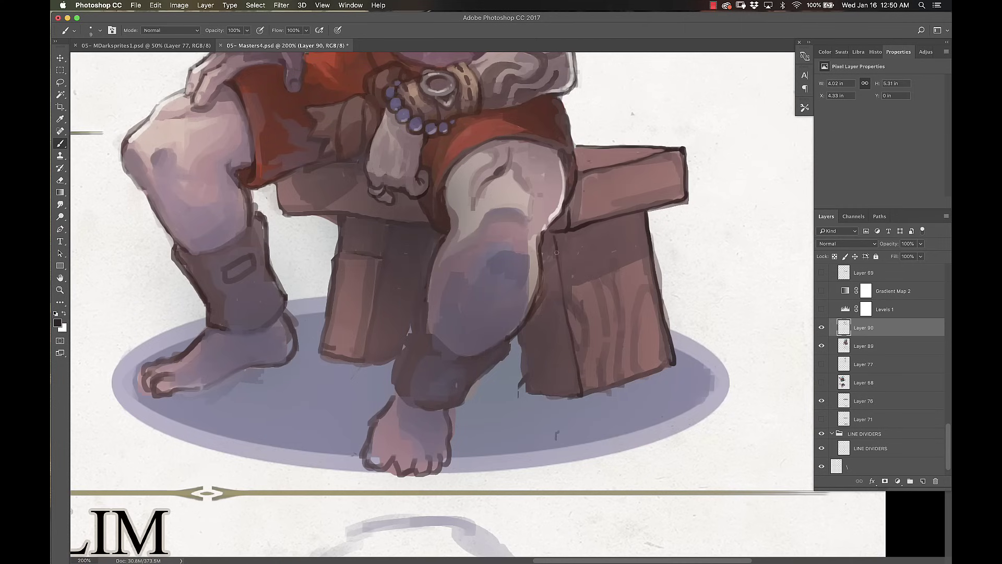
left_click_drag(521, 338, 674, 363)
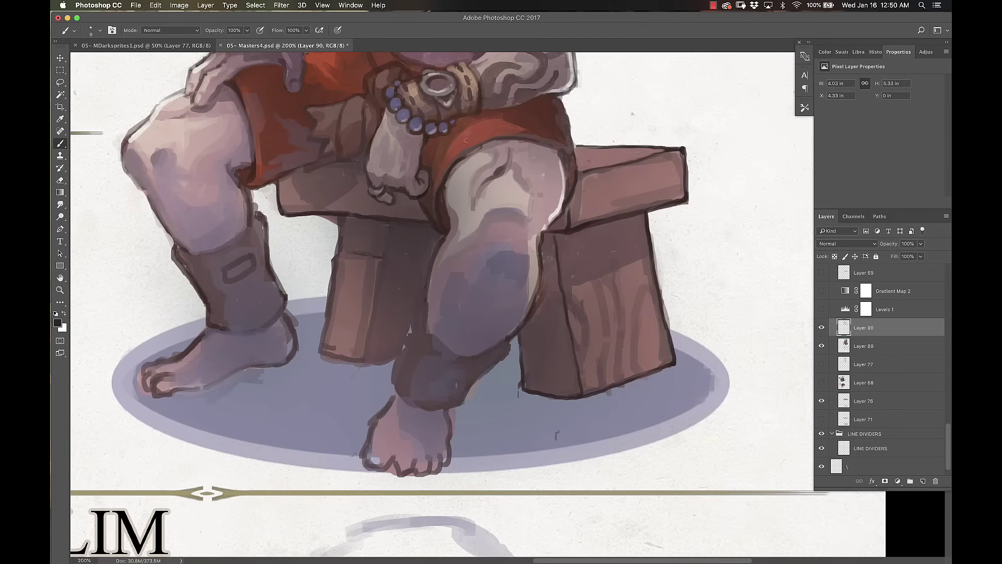
scroll(464, 125, "up", 5)
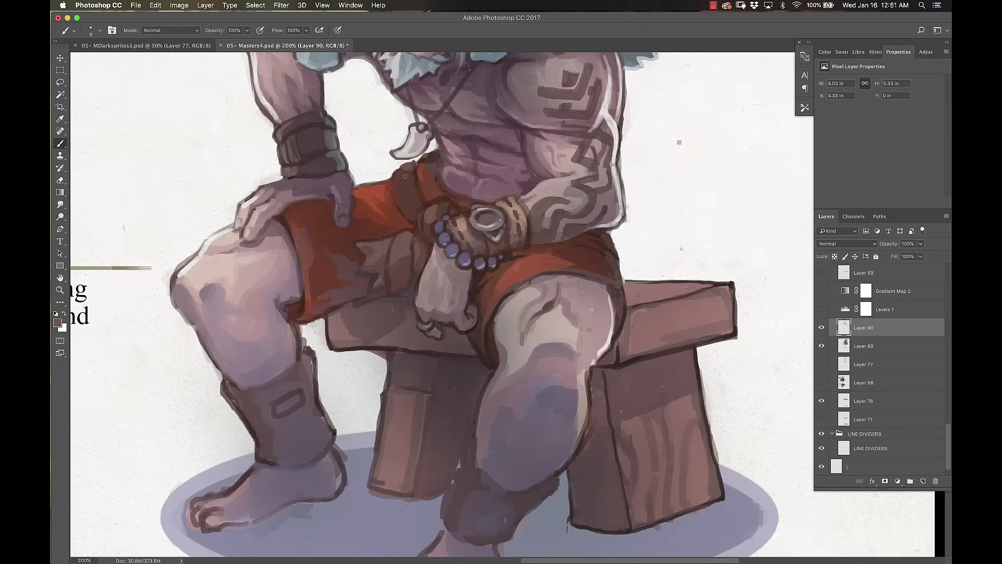
key("bracketright")
key("bracketright")
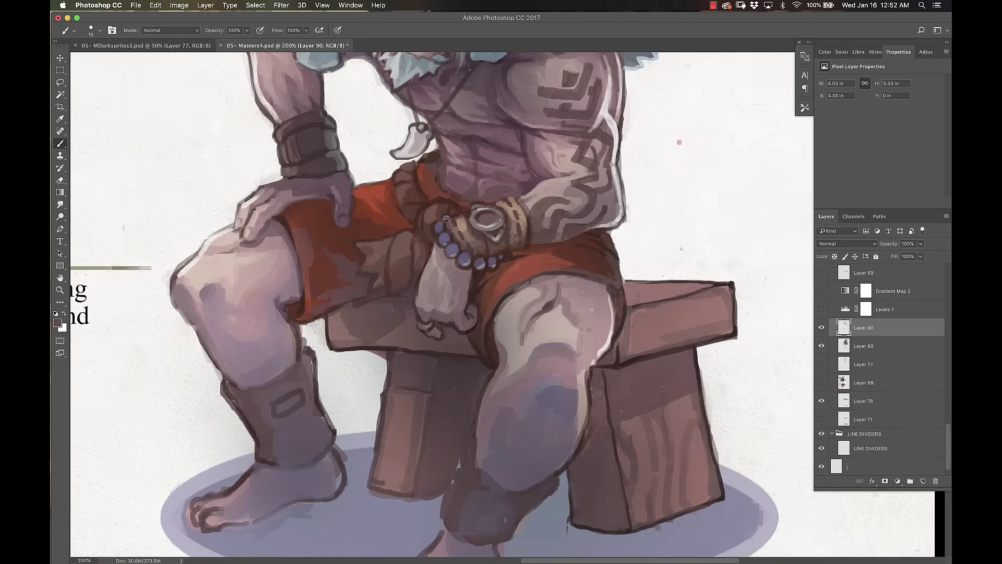
mouse_move(447, 219)
left_mouse_down()
mouse_move(418, 177)
mouse_move(387, 186)
mouse_move(407, 209)
left_mouse_up()
- On new Layer 91, darken the rear shin and knee with a 20 px brush
left_click(881, 51)
key("ctrl+shift+alt+n")
scroll(433, 303, "down", 5)
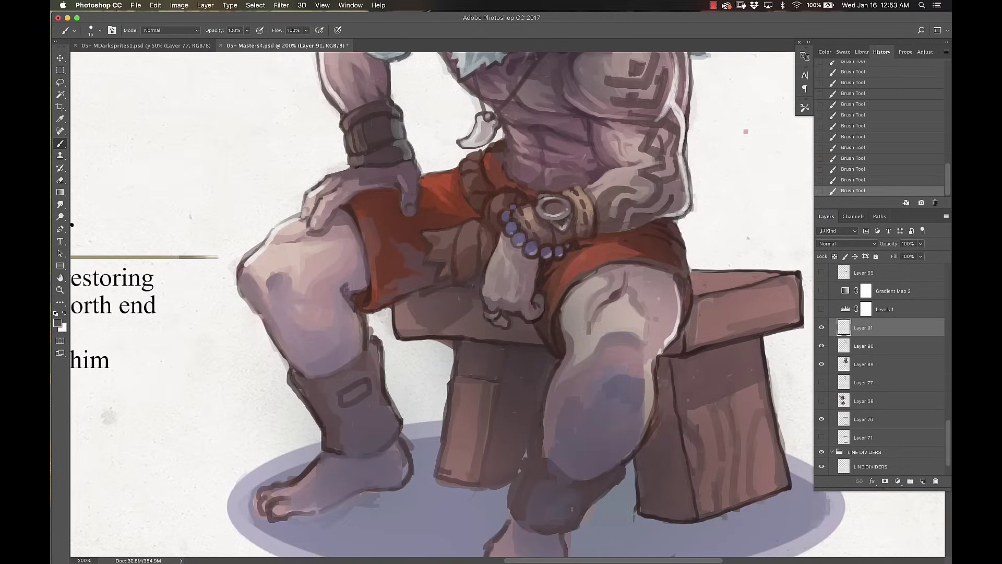
left_click(296, 341, "alt")
scroll(365, 366, "down", 4)
key("bracketright")
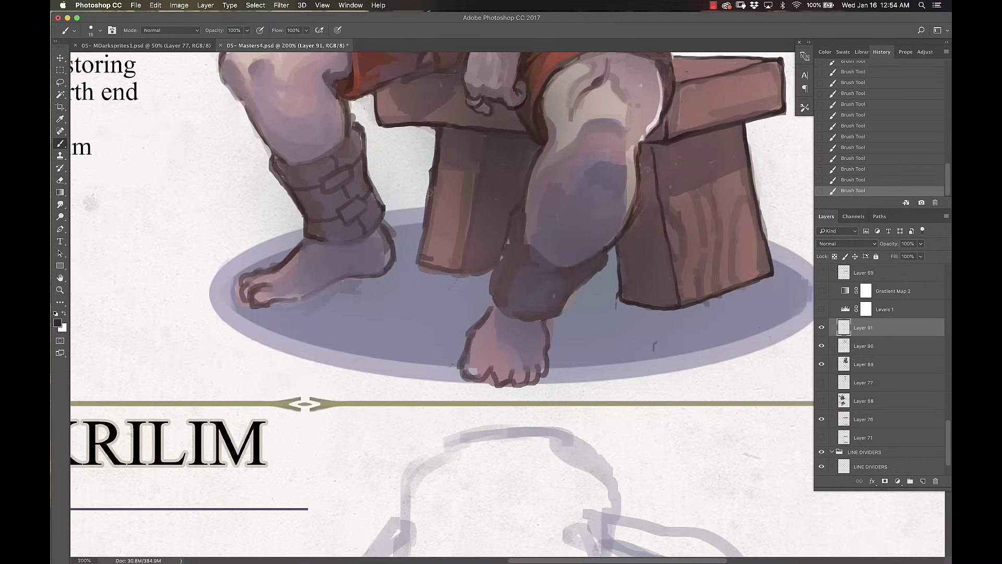
left_click(438, 288, "alt")
left_click(499, 180, "alt")
key("bracketleft")
mouse_move(605, 255)
left_mouse_down()
mouse_move(501, 321)
mouse_move(579, 209)
mouse_move(629, 253)
mouse_move(681, 208)
left_mouse_up()
- Streak lighter wood highlights across the bench top and save the document
scroll(650, 144, "up", 3)
scroll(650, 144, "right", 2)
left_click(635, 152, "alt")
left_click_drag(589, 214, 678, 195)
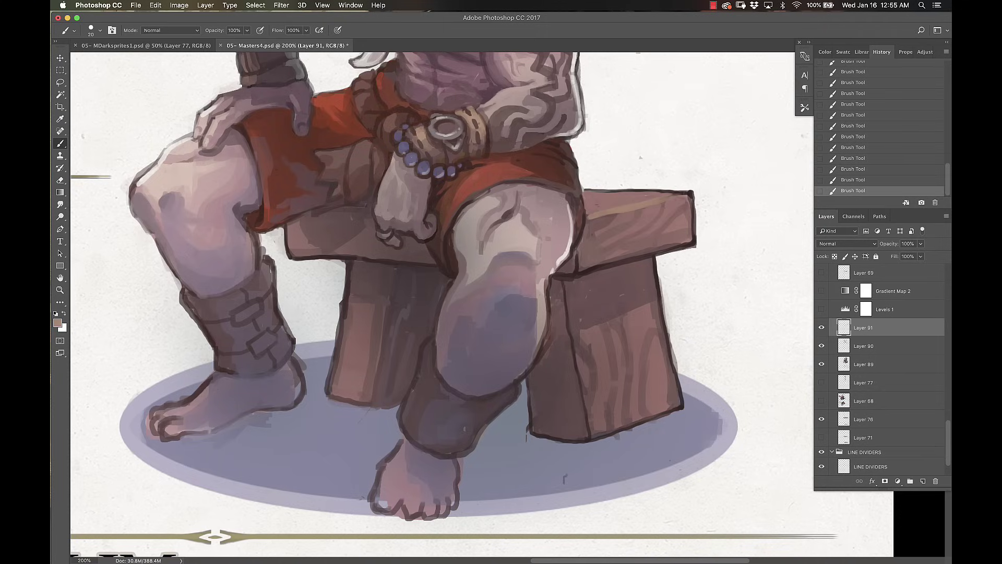
left_click_drag(587, 193, 689, 190)
key("super+s")
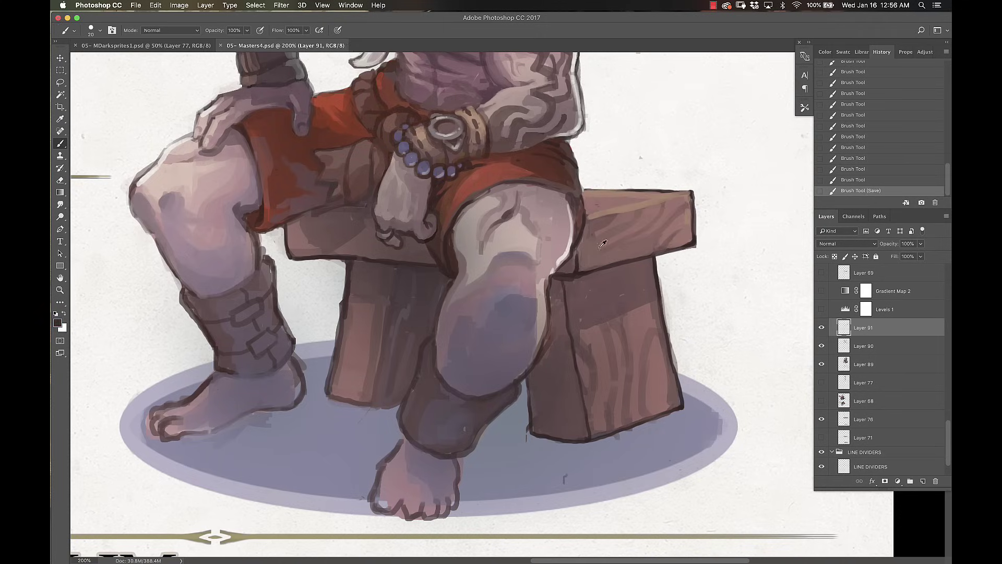
- Add light strokes on the bench's front leg and zoom out to the whole sheet
left_click_drag(587, 365, 584, 434)
left_click_drag(616, 353, 615, 378)
left_click_drag(610, 438, 632, 428)
key("super+minus")
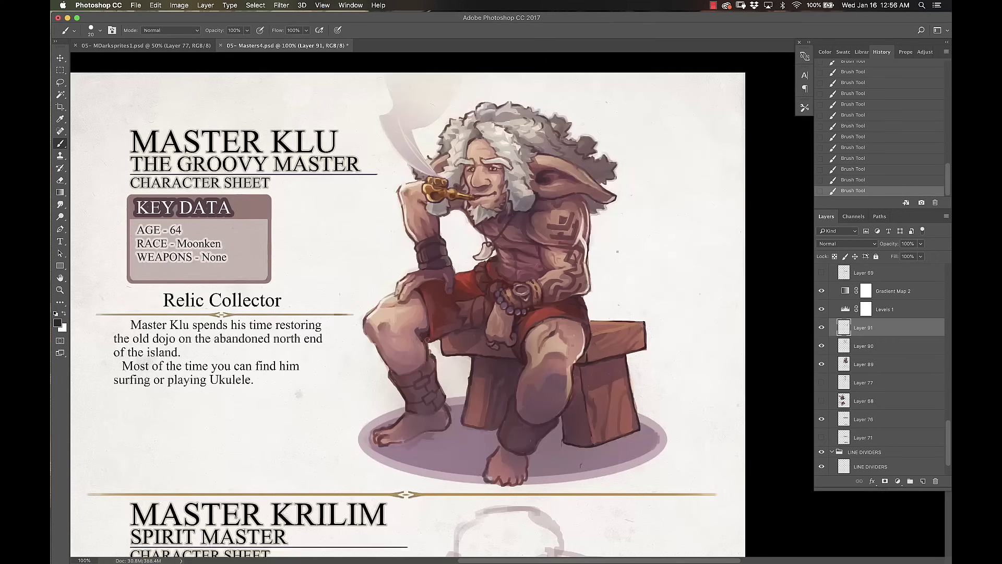
- With a size 35 brush, lighten the top of Master Klu's knee and soften his left toes
key("bracketright")
key("bracketright")
key("bracketright")
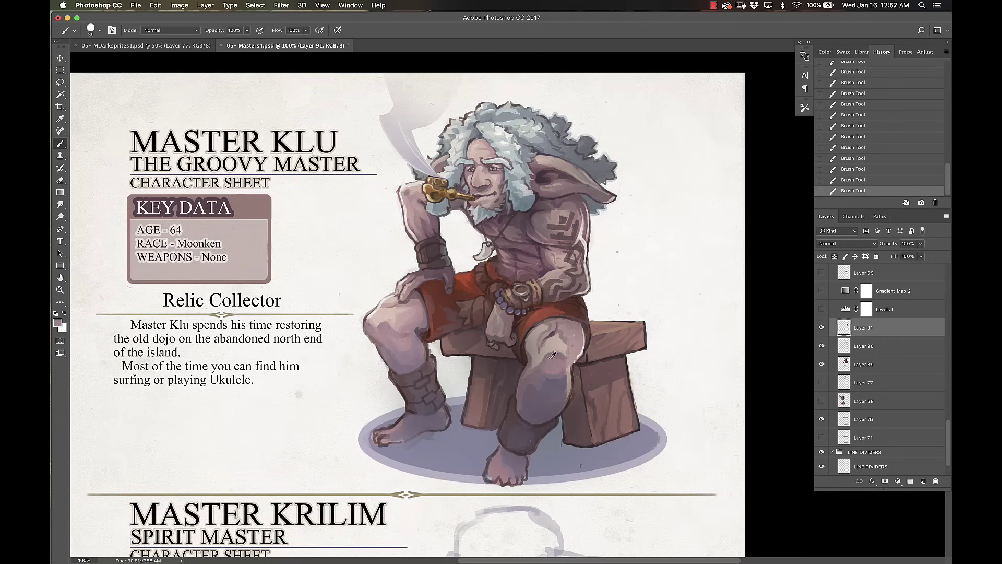
left_click_drag(546, 349, 530, 328)
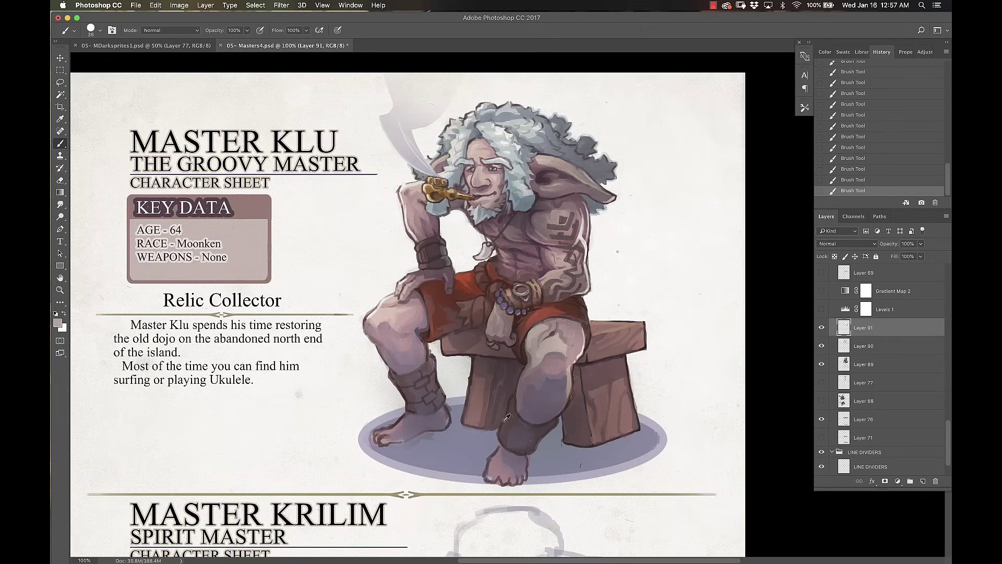
left_click(393, 436, "alt")
left_click_drag(389, 437, 379, 441)
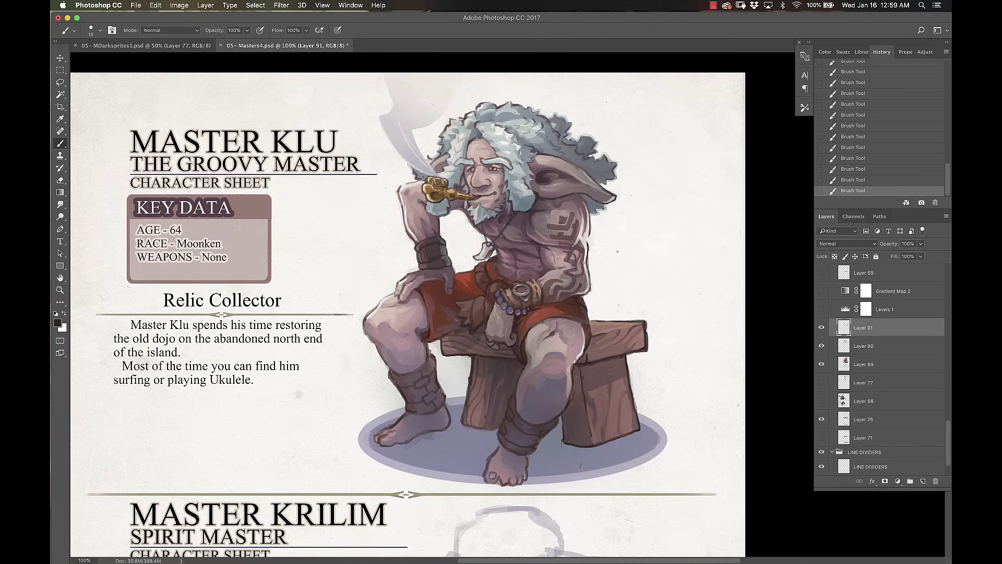
- Sample a light lavender and drag the pasted layer into place over the figure
left_click(492, 428, "alt")
scroll(492, 428, "down", 3)
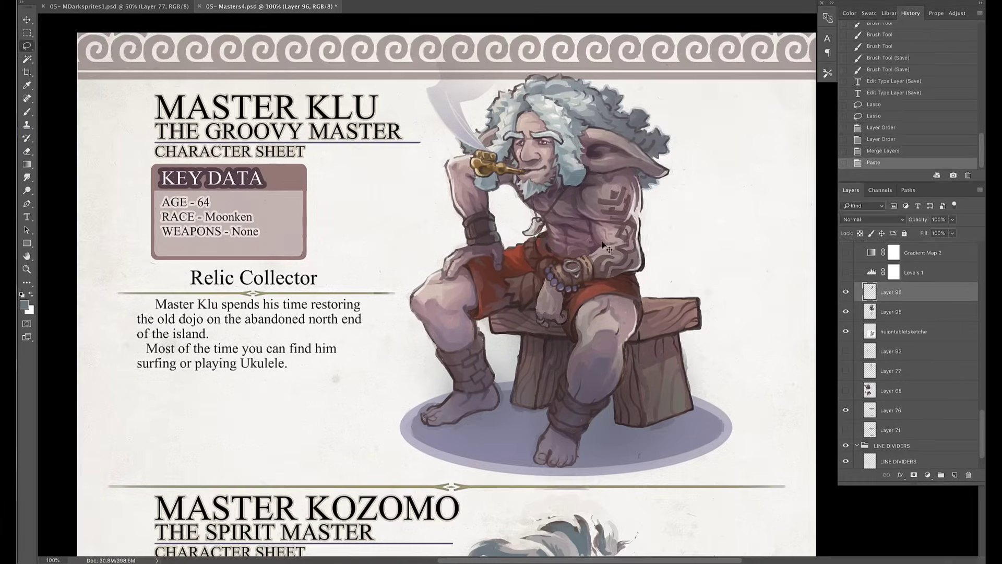
mouse_move(602, 240)
left_mouse_down()
mouse_move(645, 278)
mouse_move(629, 236)
left_mouse_up()
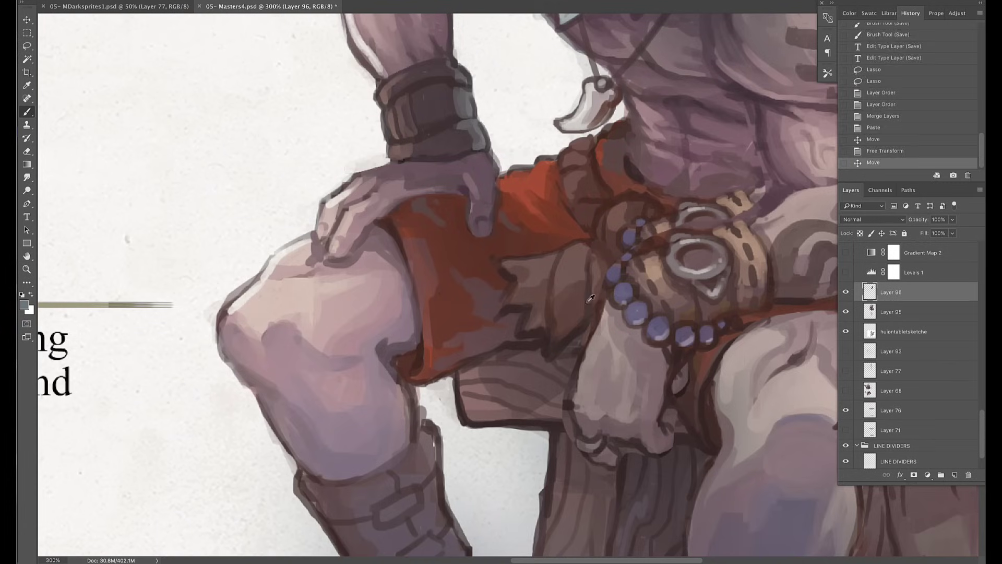
- Finish aligning the pasted layer, then paint brown detail on the belt above the ring
left_click_drag(598, 266, 605, 292)
mouse_move(621, 237)
left_mouse_down()
mouse_move(634, 213)
mouse_move(638, 251)
left_mouse_up()
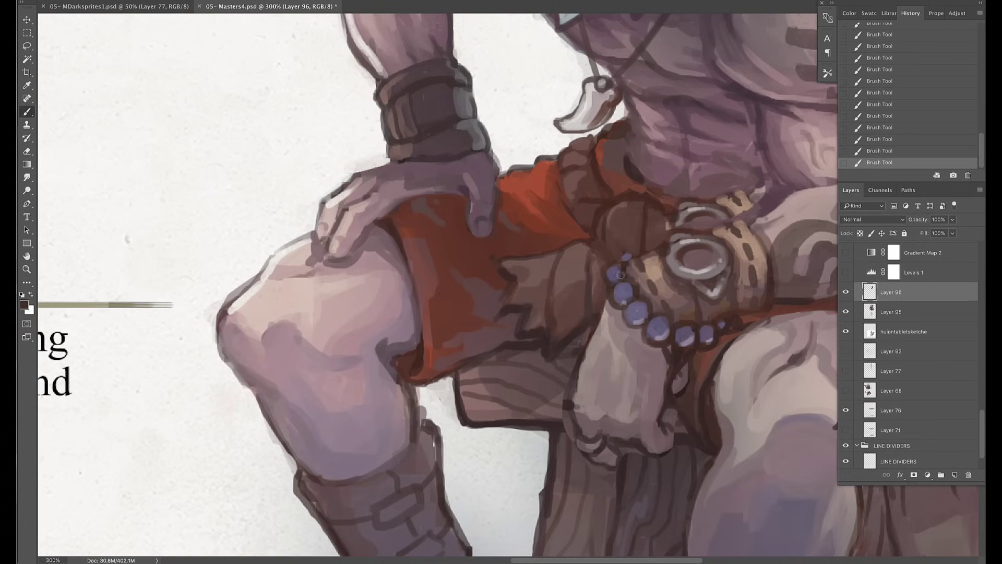
mouse_move(652, 197)
left_mouse_down()
mouse_move(699, 211)
mouse_move(757, 187)
mouse_move(673, 214)
mouse_move(731, 206)
mouse_move(665, 240)
mouse_move(752, 219)
left_mouse_up()
left_click(678, 209, "alt")
left_click(699, 217, "alt")
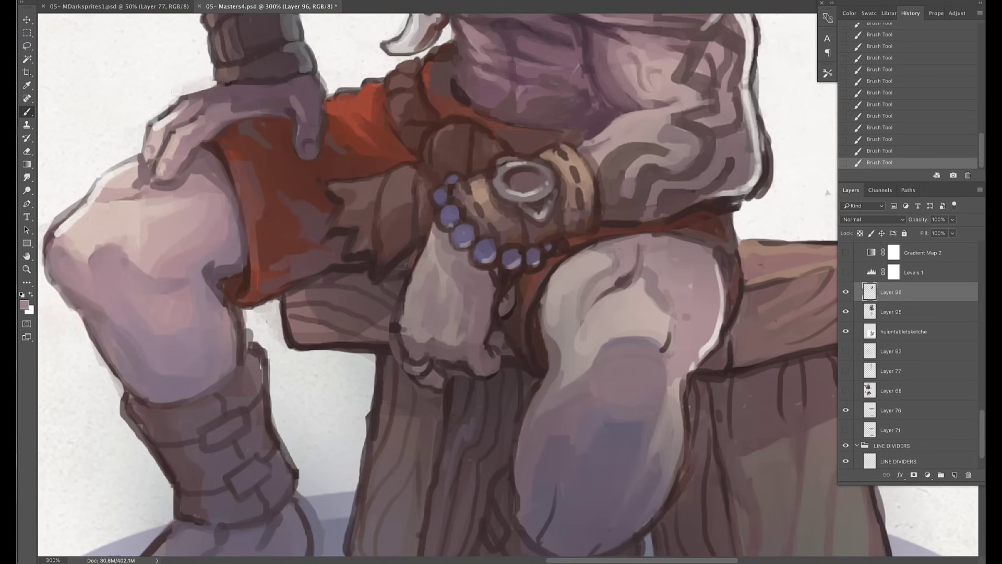
- On Layer 96, paint a dark forearm edge, touch up legs and bracelet, then zoom out
key("alt+bracketleft")
left_click_drag(244, 287, 243, 365)
left_click(390, 326, "alt")
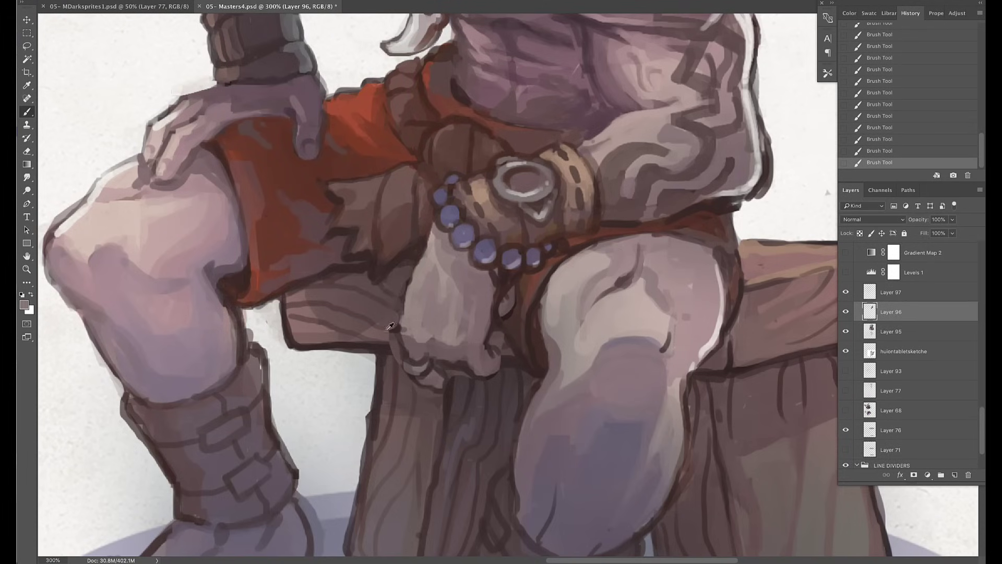
left_click_drag(464, 399, 519, 206)
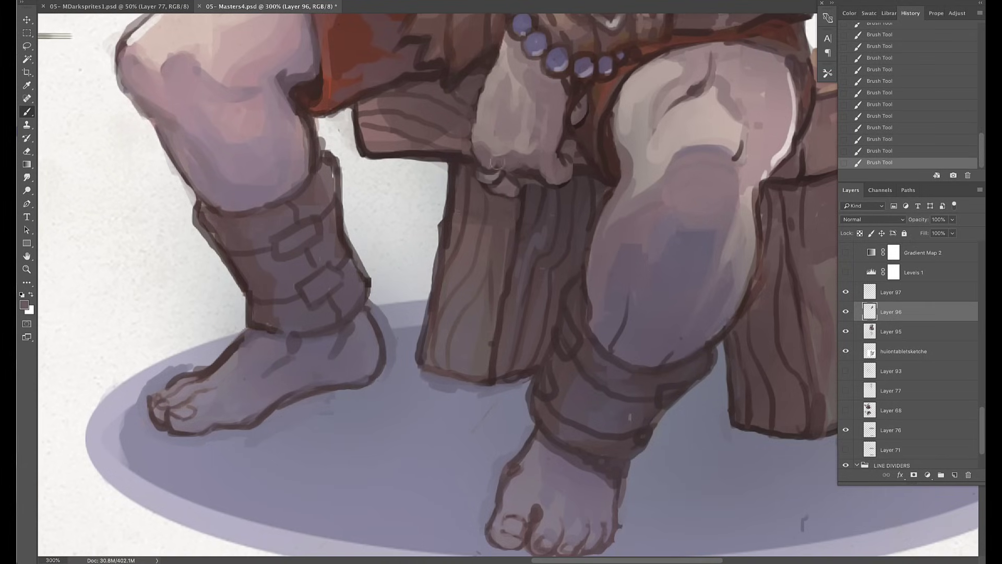
left_click_drag(466, 133, 518, 300)
left_click(518, 300, "alt")
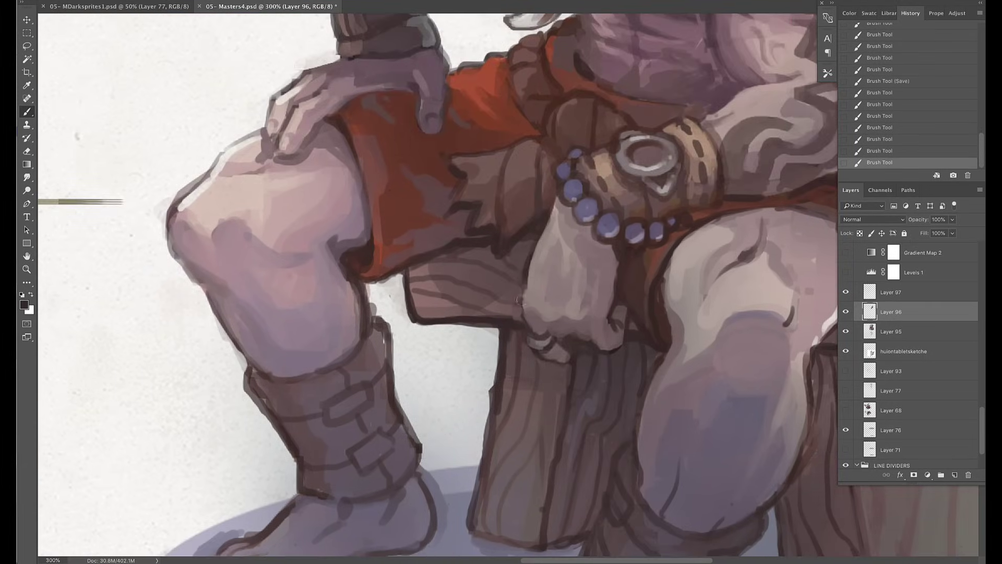
key("ctrl+minus")
key("ctrl+minus")
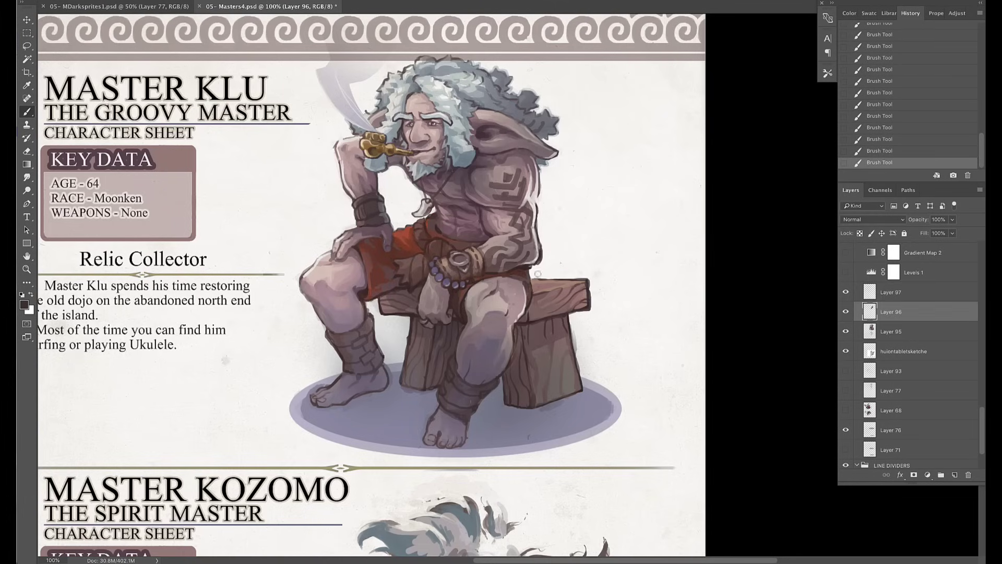
- Set Layer 97 to Darken and deepen shadows on thigh, knee, hand, face and arm
key("alt+bracketright")
key("alt+shift+k")
left_click_drag(519, 282, 509, 313)
left_click_drag(443, 284, 447, 309)
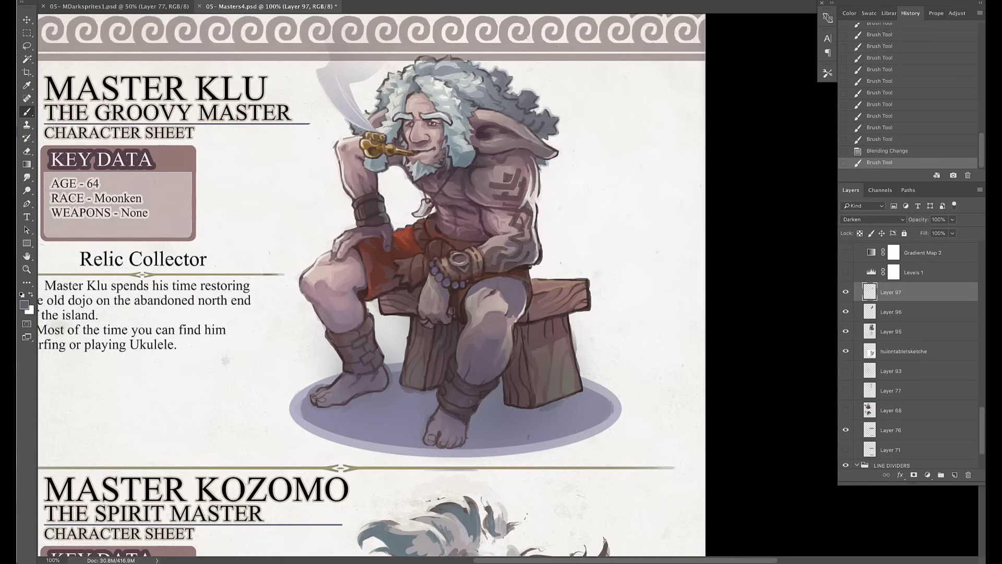
mouse_move(360, 274)
left_mouse_down()
mouse_move(350, 240)
mouse_move(394, 266)
left_mouse_up()
left_click_drag(446, 186, 465, 222)
mouse_move(368, 156)
left_mouse_down()
mouse_move(354, 188)
mouse_move(373, 174)
left_mouse_up()
left_click_drag(414, 89, 405, 115)
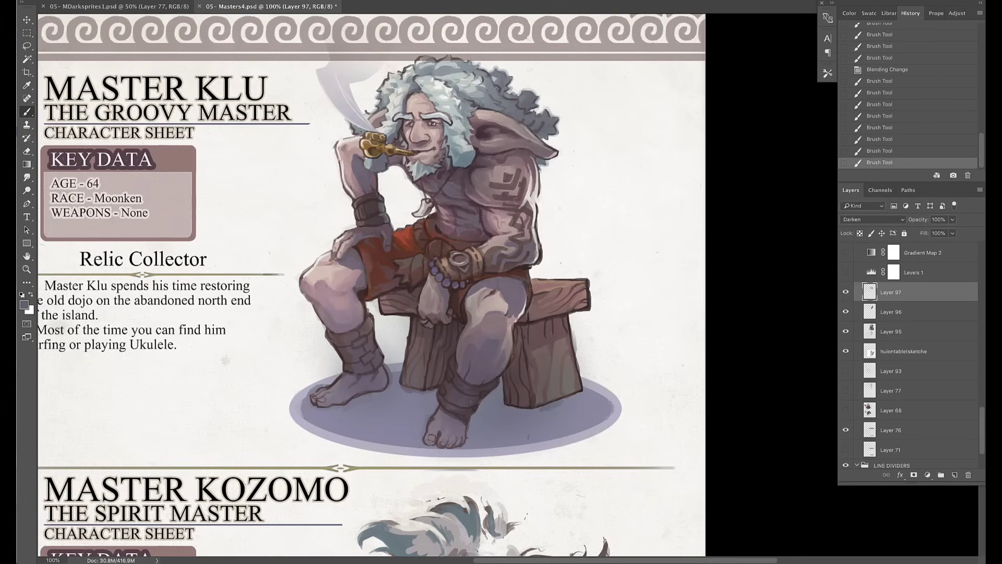
left_click_drag(480, 249, 458, 258)
left_click_drag(347, 264, 359, 302)
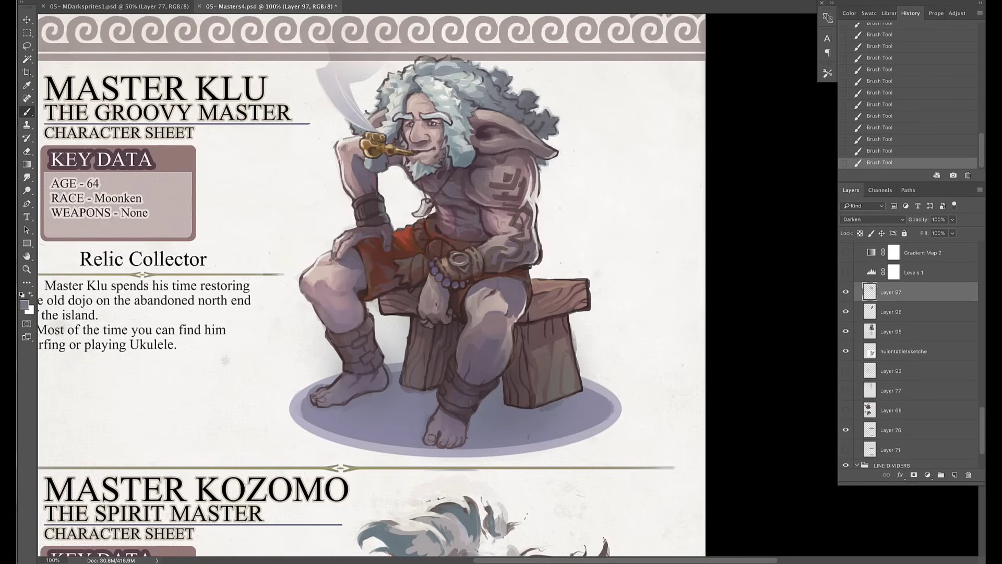
- Erase the knee highlights on Layer 97 and look at other eraser brushes
key("XF86MonBrightnessUp")
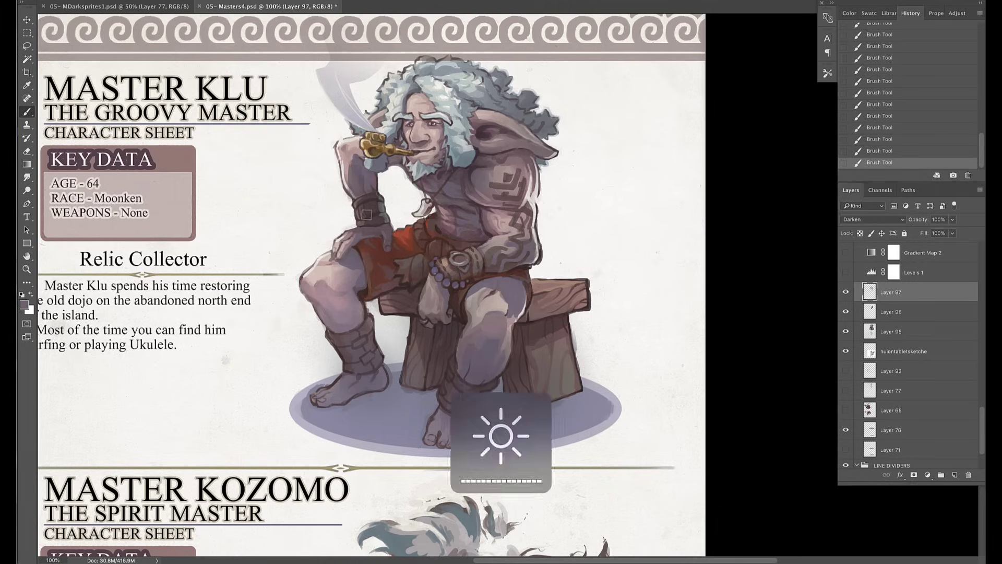
key("e")
left_click_drag(344, 261, 334, 276)
mouse_move(323, 266)
left_mouse_down()
mouse_move(313, 318)
mouse_move(326, 271)
left_mouse_up()
right_click(548, 88)
key("Escape")
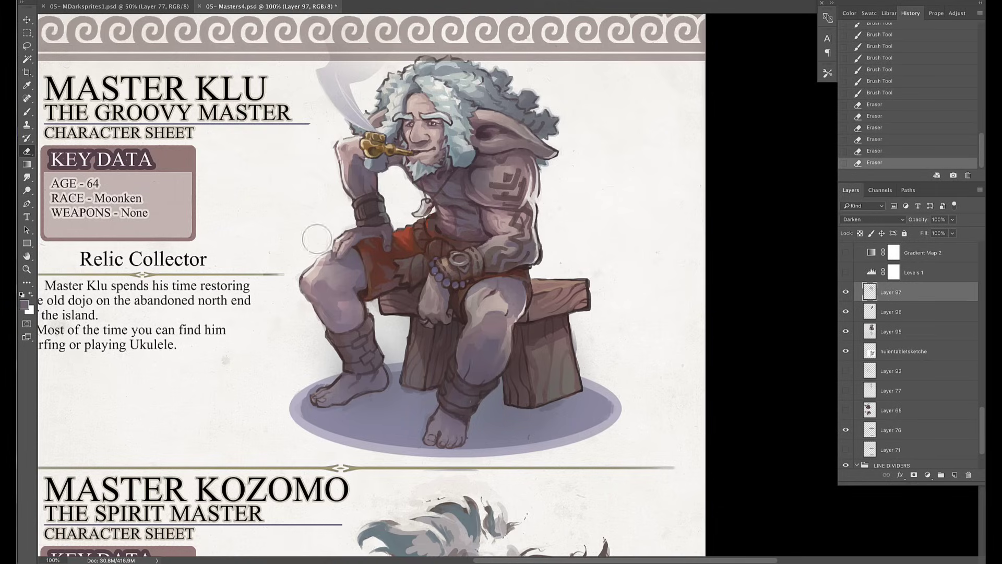
- Add Layer 98 and sample a colour near Master Klu's beard
key("b")
key("super+shift+n")
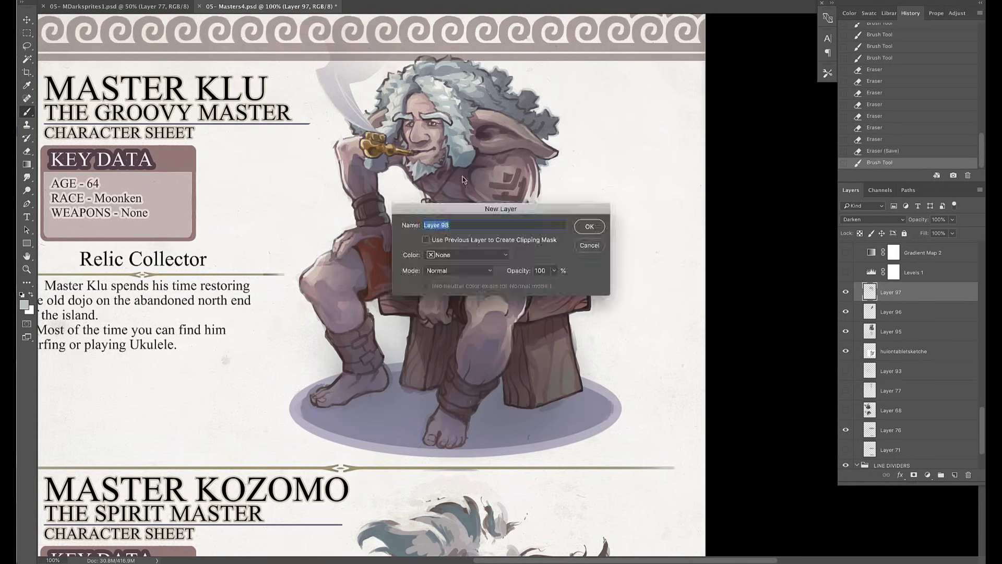
key("Return")
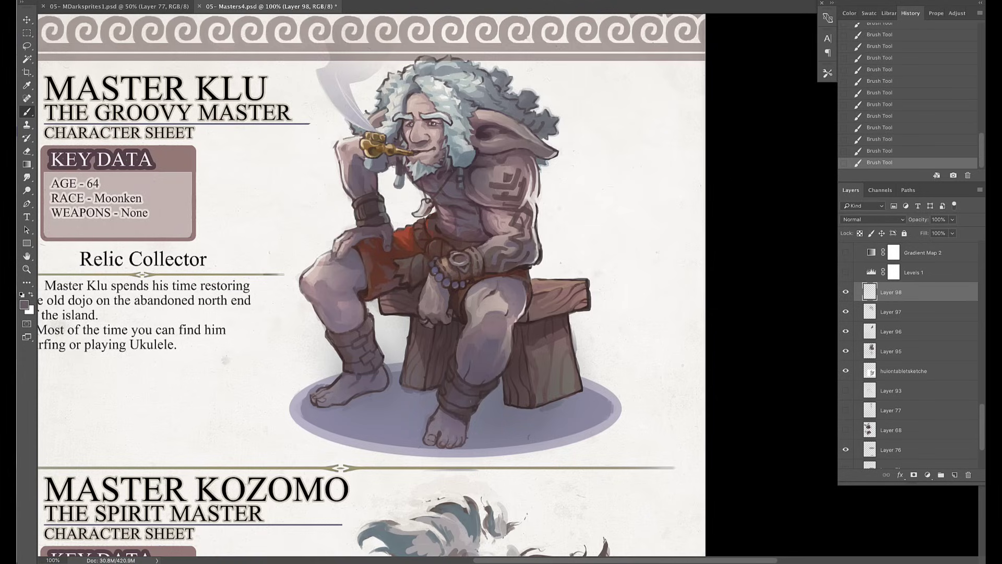
left_click(392, 160, "alt")
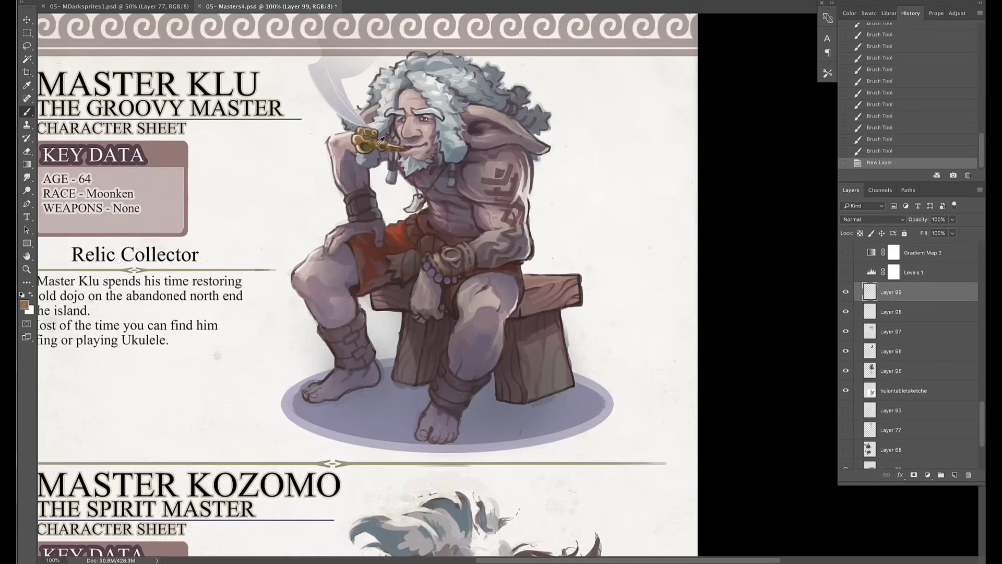
- Add Layer 99 and shift the purple shoulder tattoo to blue with Hue/Saturation
key("super+shift+n")
key("Return")
key("ctrl+u")
mouse_move(783, 241)
left_mouse_down()
mouse_move(803, 241)
mouse_move(793, 241)
left_mouse_up()
key("Return")
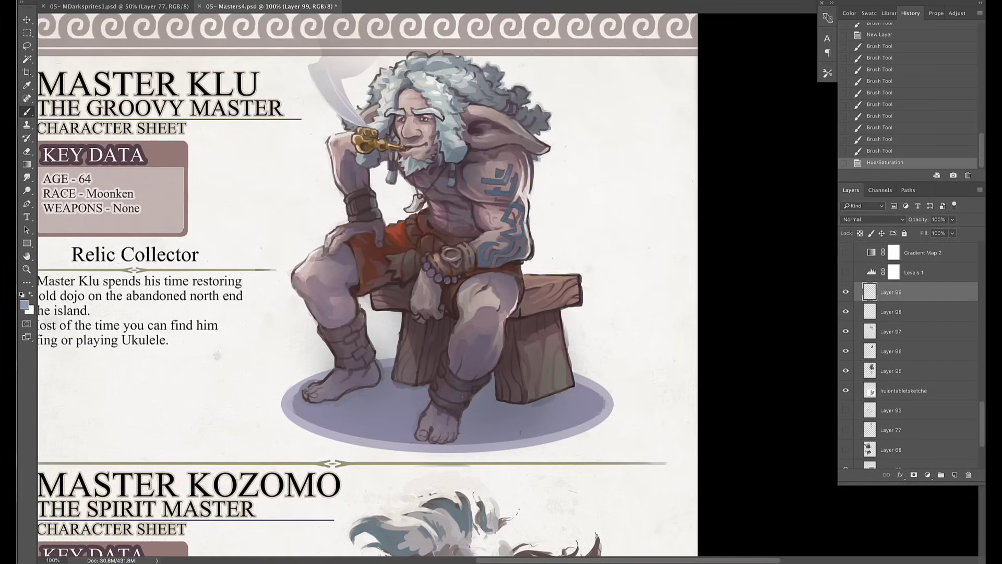
- Paint skin tone over part of the shoulder tattoo
left_click_drag(496, 170, 510, 182)
left_click_drag(499, 173, 509, 185)
left_click_drag(501, 156, 533, 183)
left_click_drag(496, 177, 517, 193)
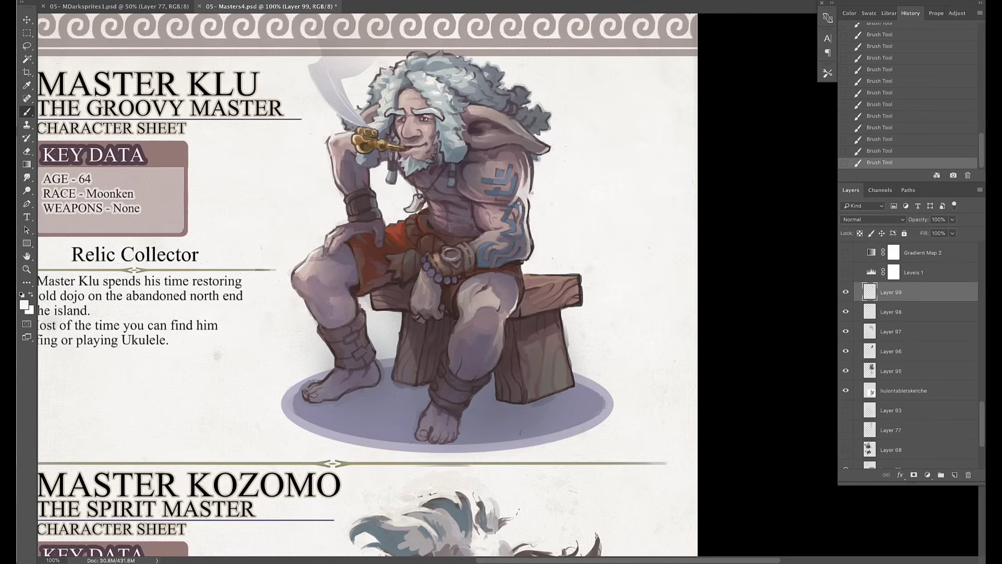
scroll(347, 170, "down", 6)
- Cut and paste part of Kozomo's portrait as a new Darken-blended layer
key("ctrl+x")
key("ctrl+v")
key("alt+shift+k")
left_click_drag(449, 209, 491, 303)
- On Layer 96, paint teal strokes on Kozomo's right hair and white over the left hair
key("b")
left_click(891, 350)
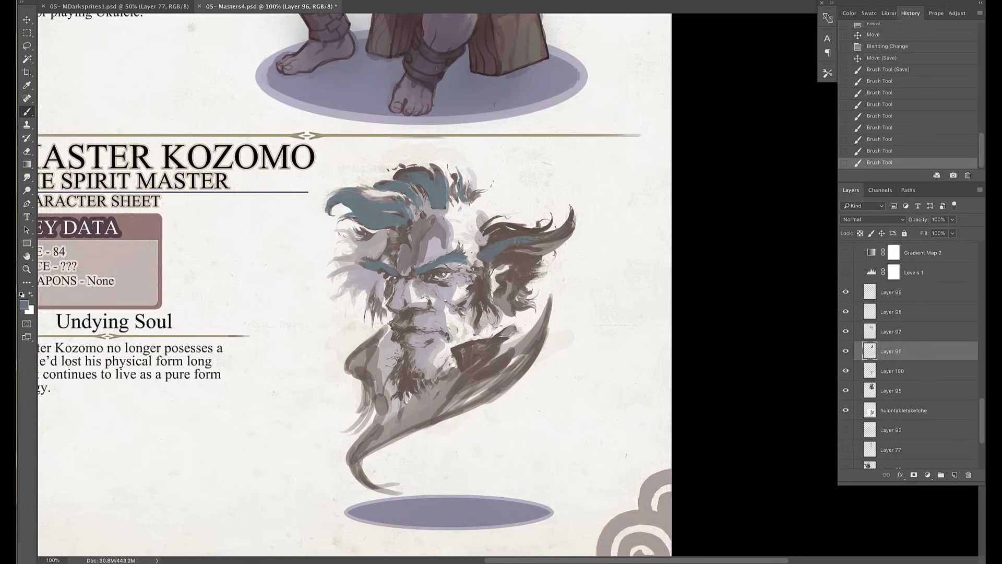
left_click_drag(501, 239, 571, 229)
left_click(870, 370, "ctrl")
left_click(869, 351, "ctrl")
key("ctrl+d")
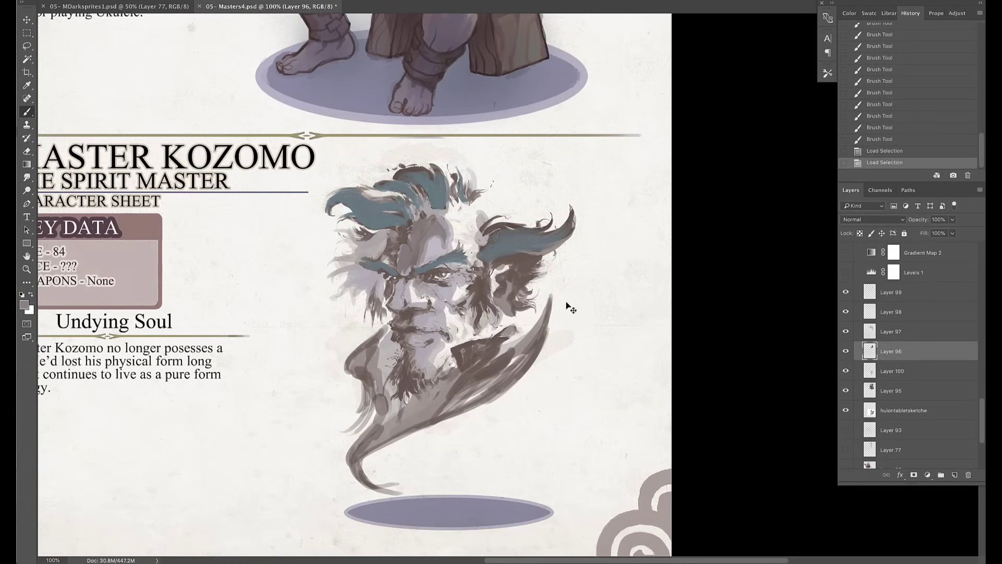
mouse_move(366, 201)
left_mouse_down()
mouse_move(358, 189)
mouse_move(392, 195)
left_mouse_up()
left_click_drag(376, 186, 406, 178)
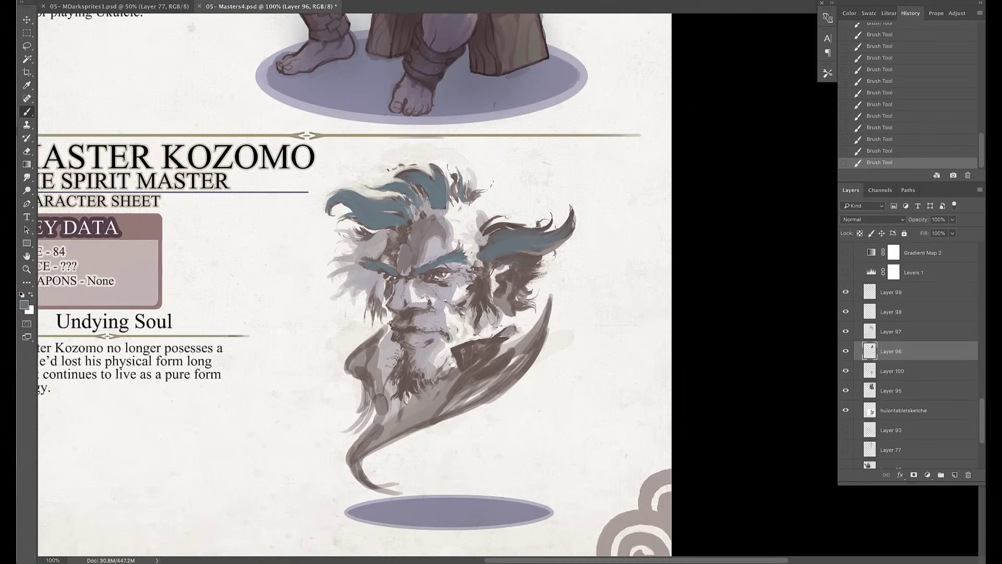
- Clear unwanted pixels from Layer 100, move it below Layer 95, and save the sheet
left_click(921, 376)
key("w")
left_click(586, 152)
key("Delete")
key("ctrl+d")
key("ctrl+minus")
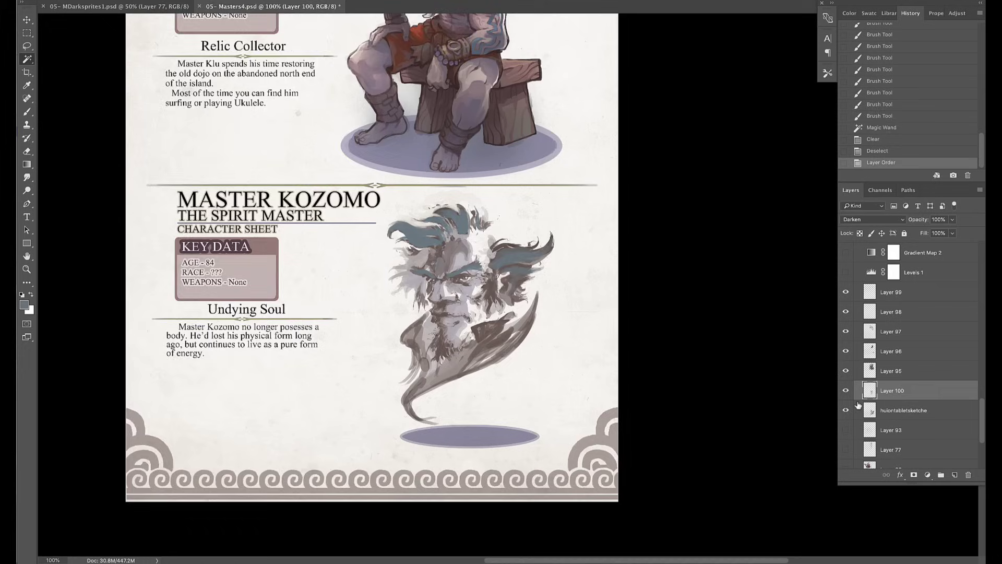
key("ctrl+bracketleft")
key("ctrl+s")
- Shift Kozomo's portrait toward cool blue with two Hue/Saturation adjustments
key("ctrl+plus")
key("ctrl+plus")
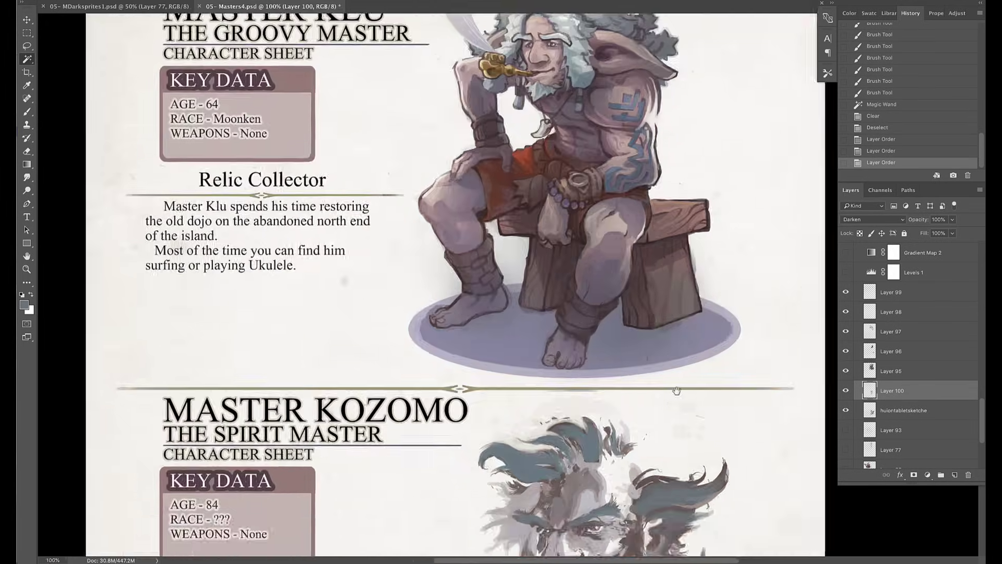
left_click_drag(121, 367, 31, 115)
left_click(31, 114)
key("ctrl+u")
key("Return")
key("ctrl+u")
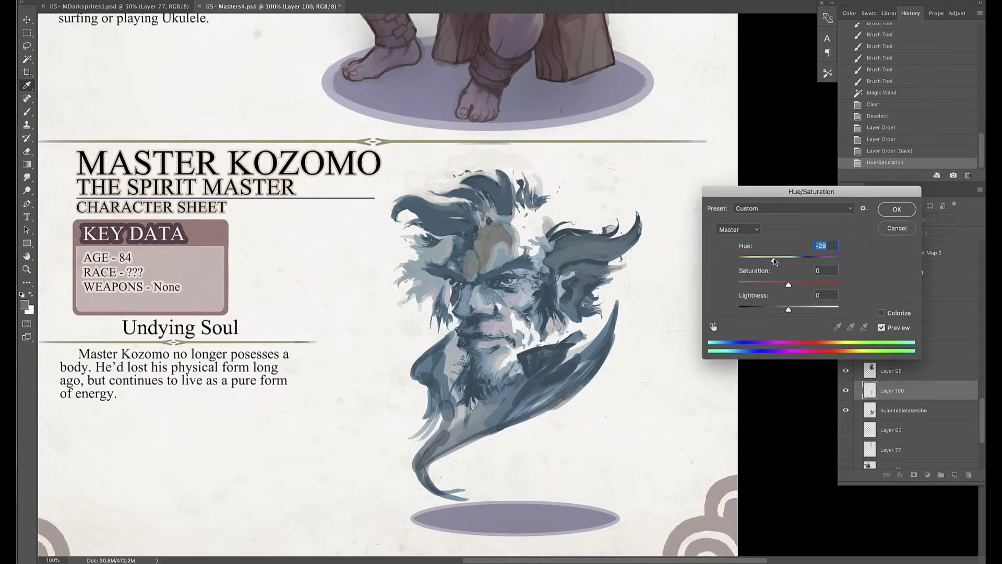
key("Return")
- Switch to the Eraser and look at eraser brush options
key("e")
right_click(563, 93)
key("Escape")
- On a new layer above Layer 96, paint Kozomo's brow, forehead and lighter hair strokes
key("b")
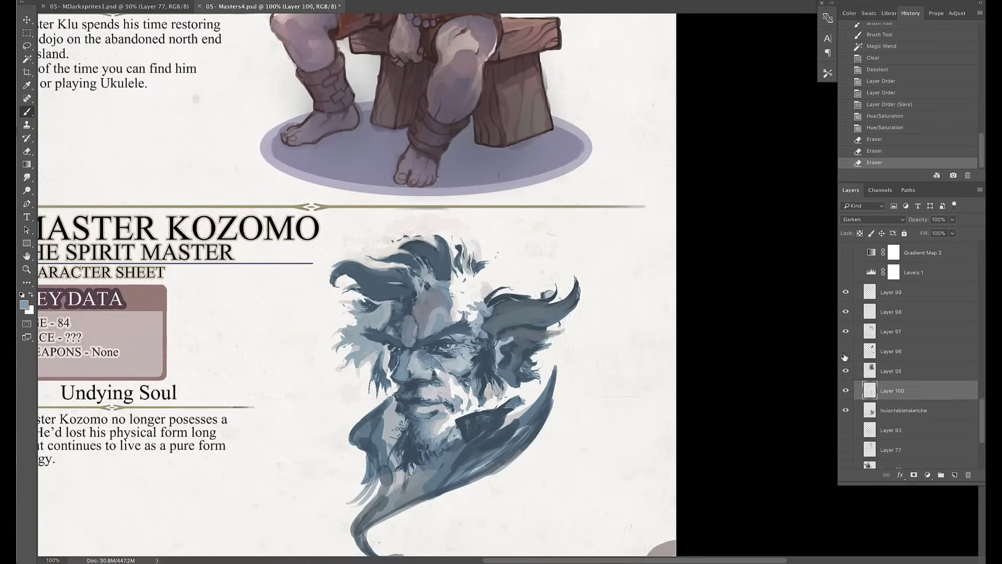
left_click(870, 351)
key("ctrl+shift+alt+n")
left_click_drag(420, 287, 449, 293)
left_click(396, 324, "alt")
left_click_drag(389, 334, 399, 313)
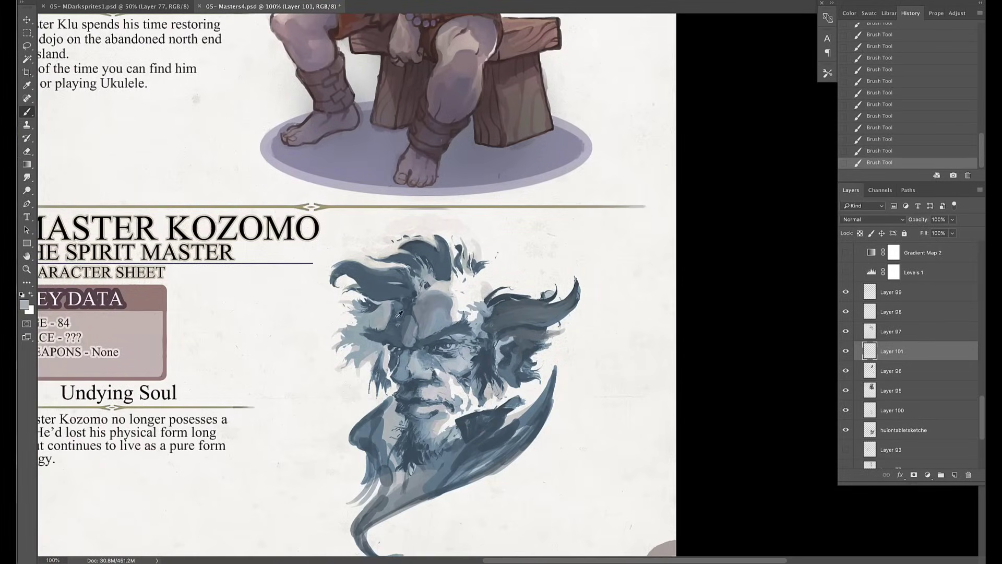
left_click(365, 263, "alt")
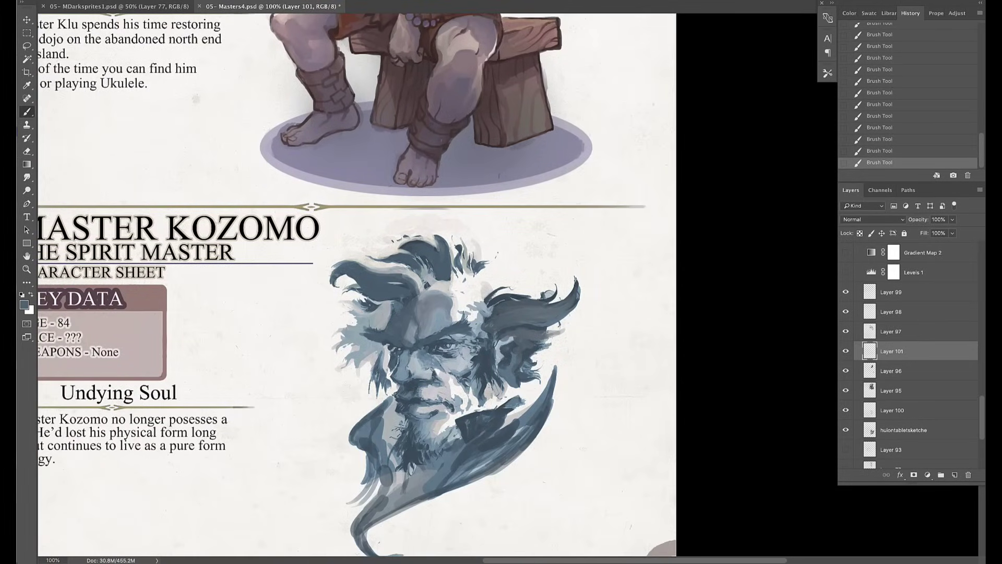
left_click_drag(436, 235, 446, 280)
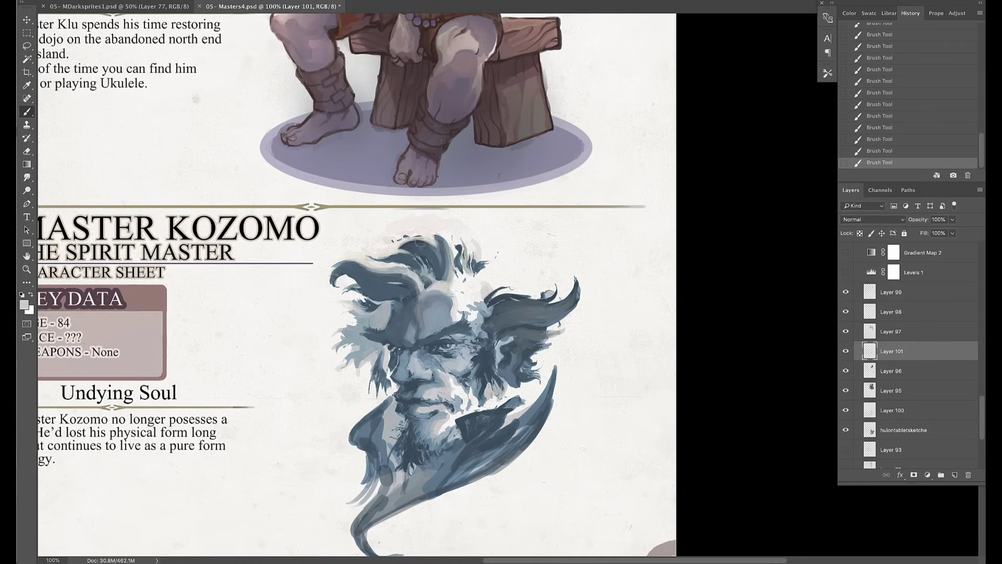
left_click_drag(342, 264, 399, 281)
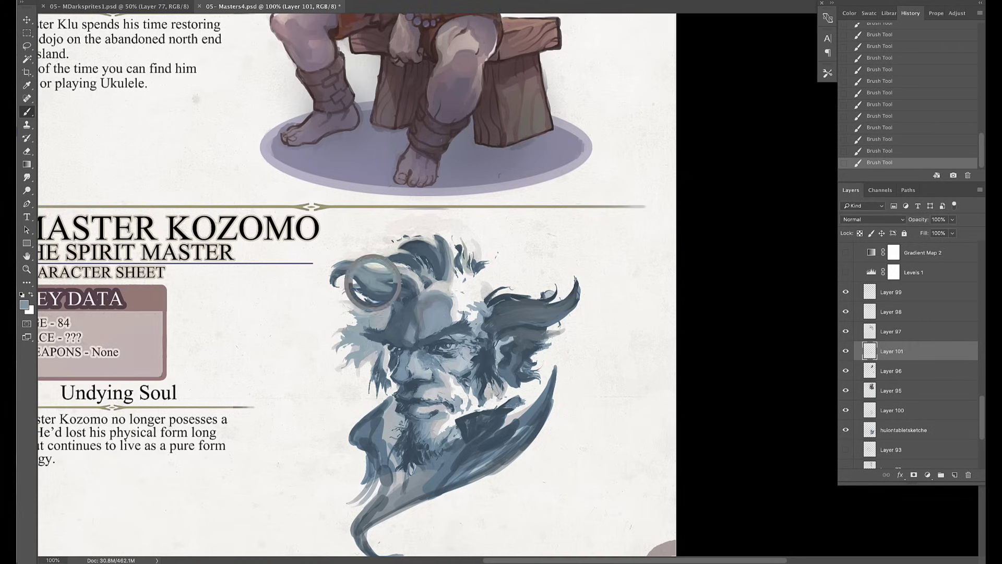
- Darken the moustache and under the nose, then layer lighter blue-grey tones over it
left_click(384, 312, "alt")
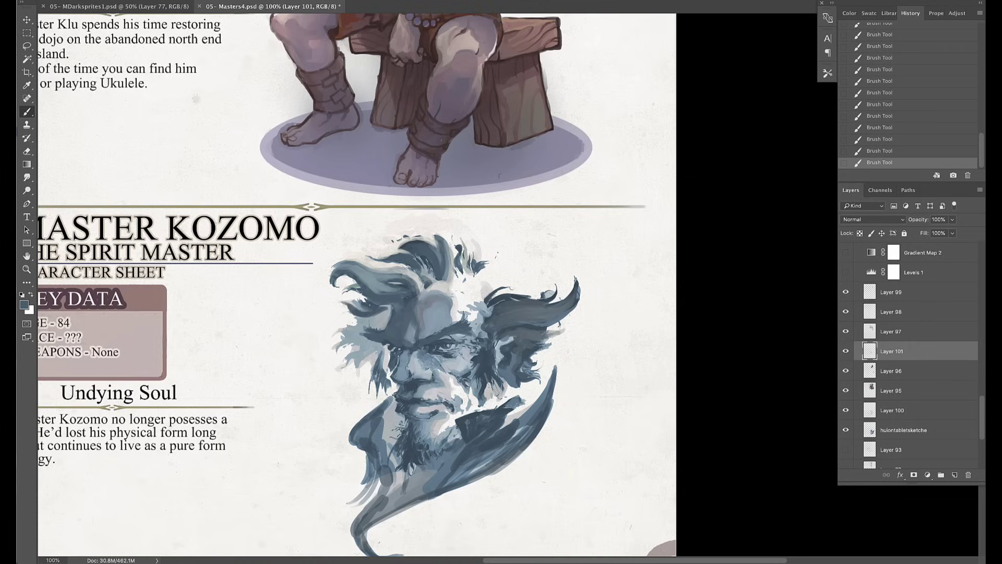
left_click_drag(404, 302, 446, 172)
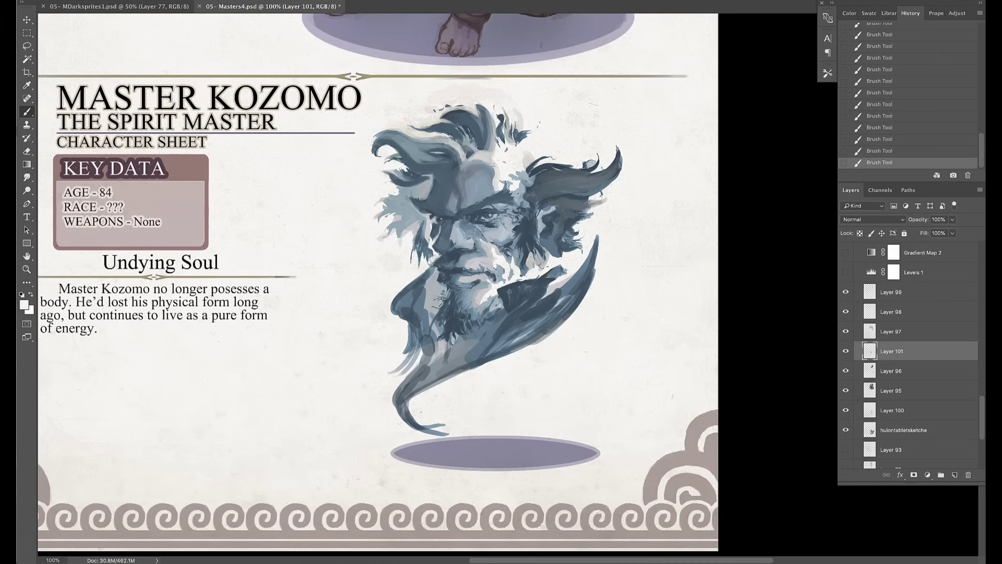
left_click_drag(434, 266, 488, 270)
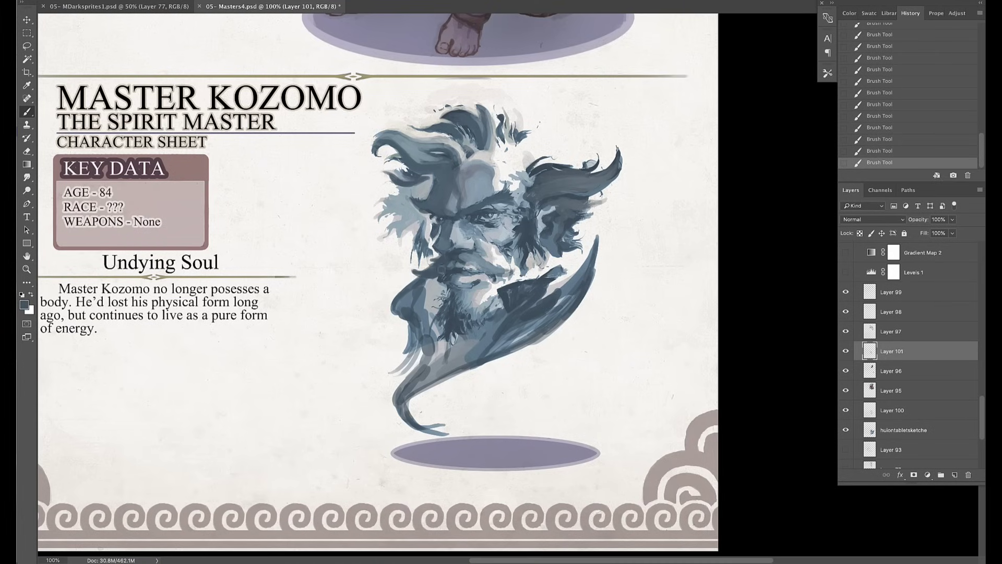
left_click(477, 179, "alt")
mouse_move(428, 274)
left_mouse_down()
mouse_move(464, 260)
mouse_move(485, 270)
left_mouse_up()
left_click(445, 273, "alt")
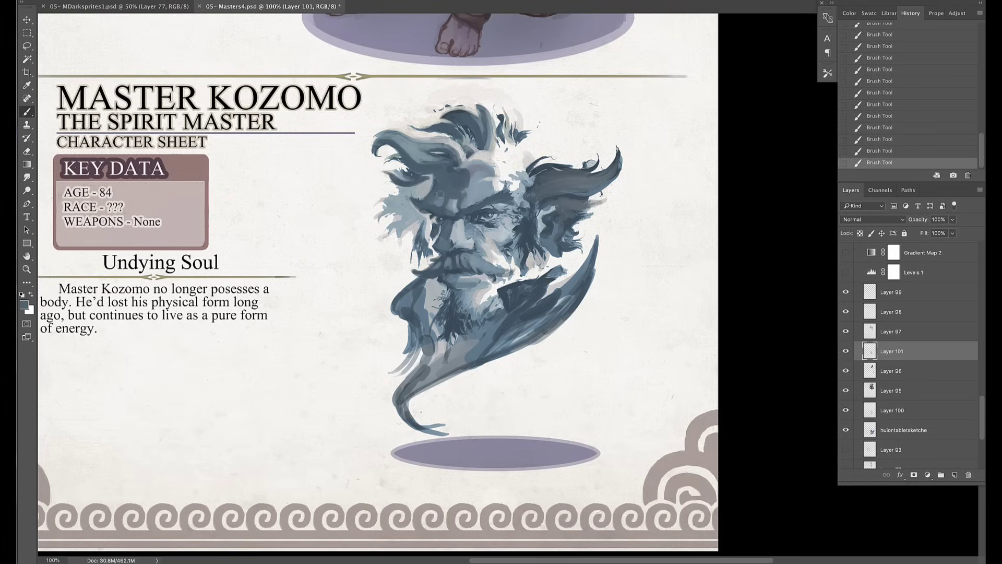
left_click(499, 223, "alt")
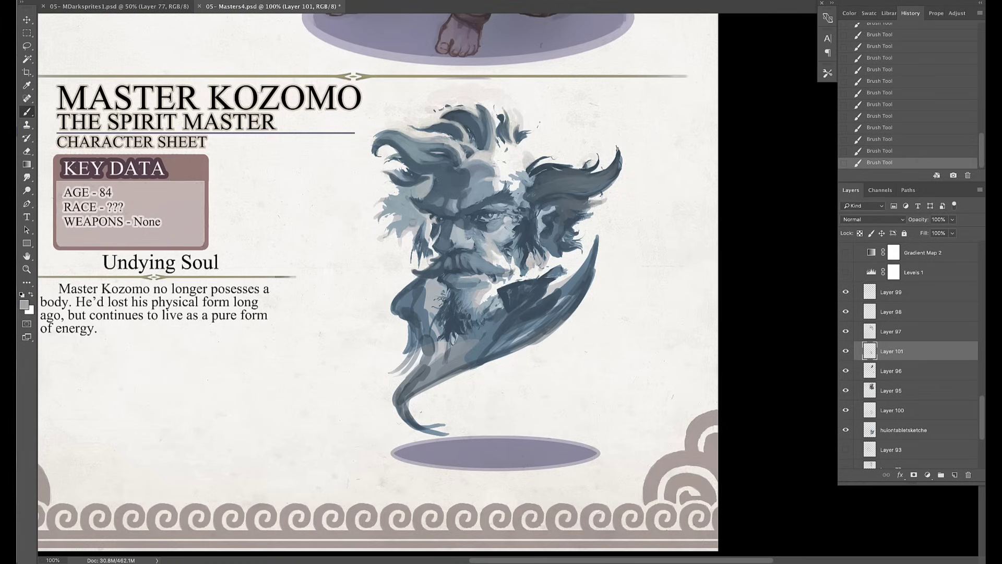
left_click(435, 230, "alt")
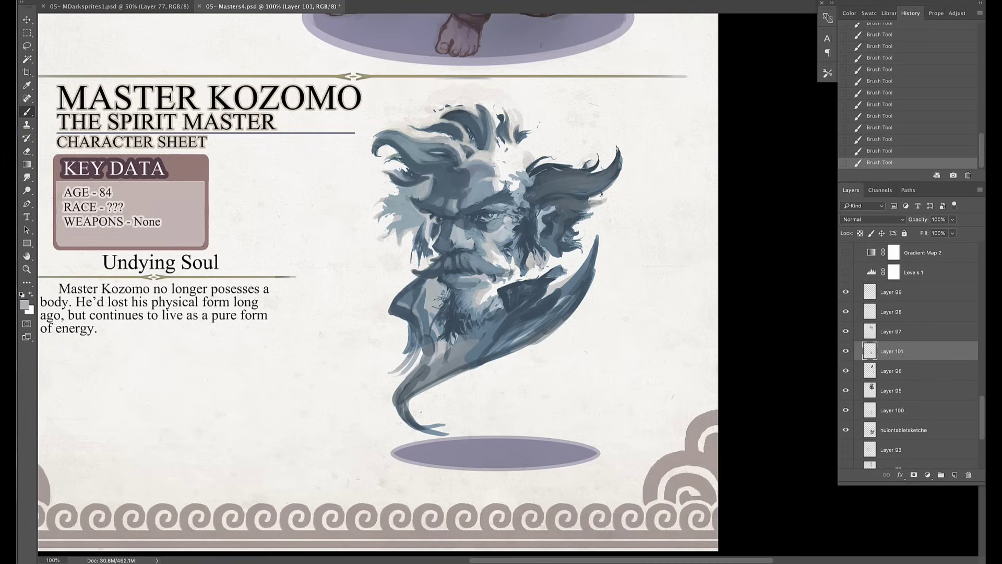
left_click(443, 273, "alt")
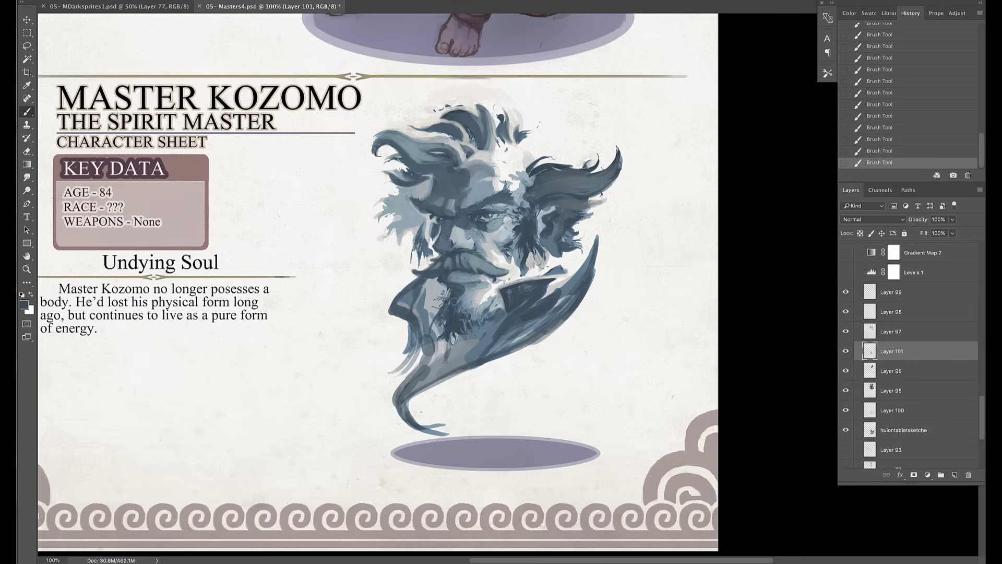
left_click(477, 240, "alt")
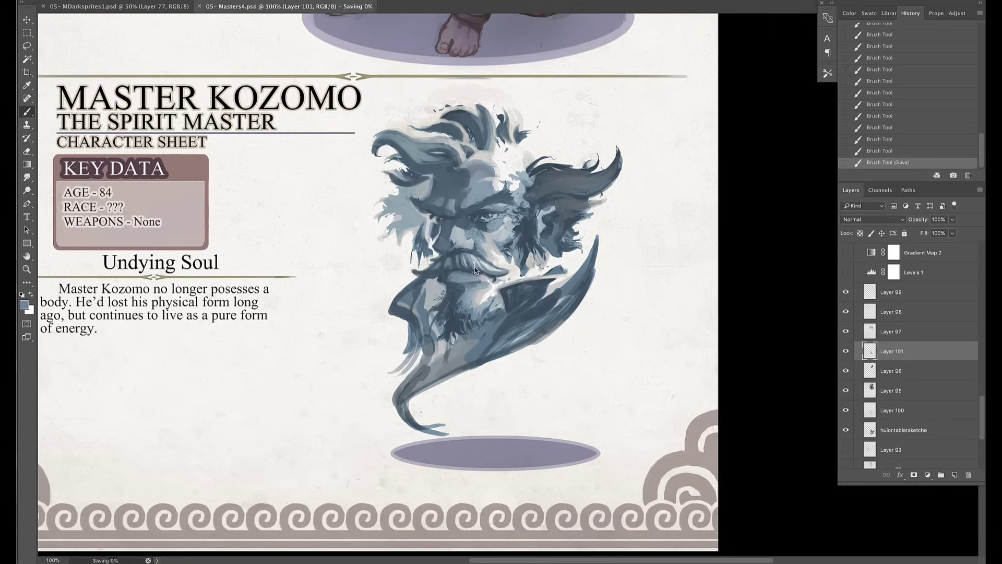
- Paint light grey on the tail edge, a dark wave below the beard, and beard wisps
left_click_drag(426, 339, 386, 412)
left_click(398, 210, "alt")
left_click(548, 163, "alt")
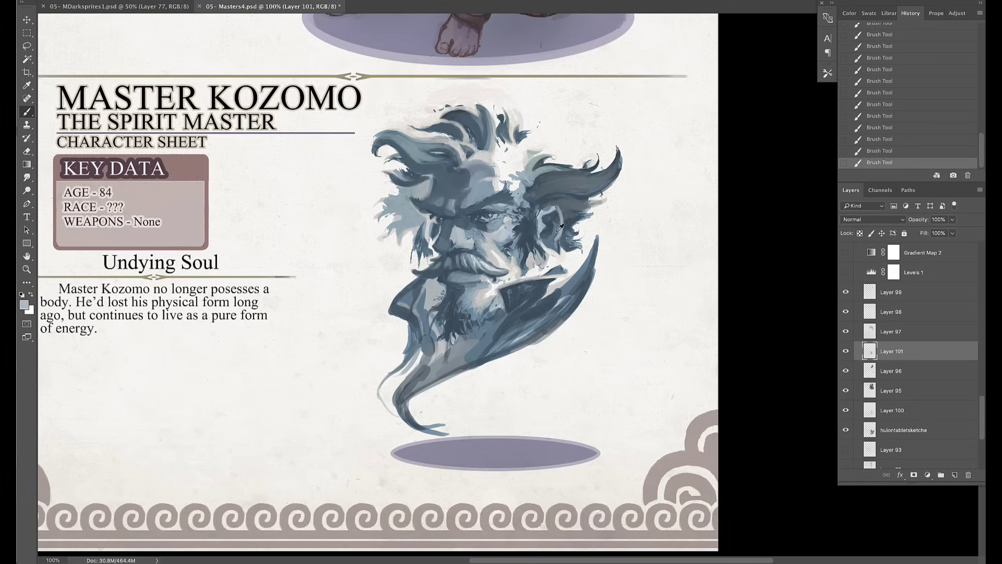
mouse_move(423, 412)
left_mouse_down()
mouse_move(558, 339)
mouse_move(574, 365)
mouse_move(470, 376)
mouse_move(553, 337)
mouse_move(569, 276)
left_mouse_up()
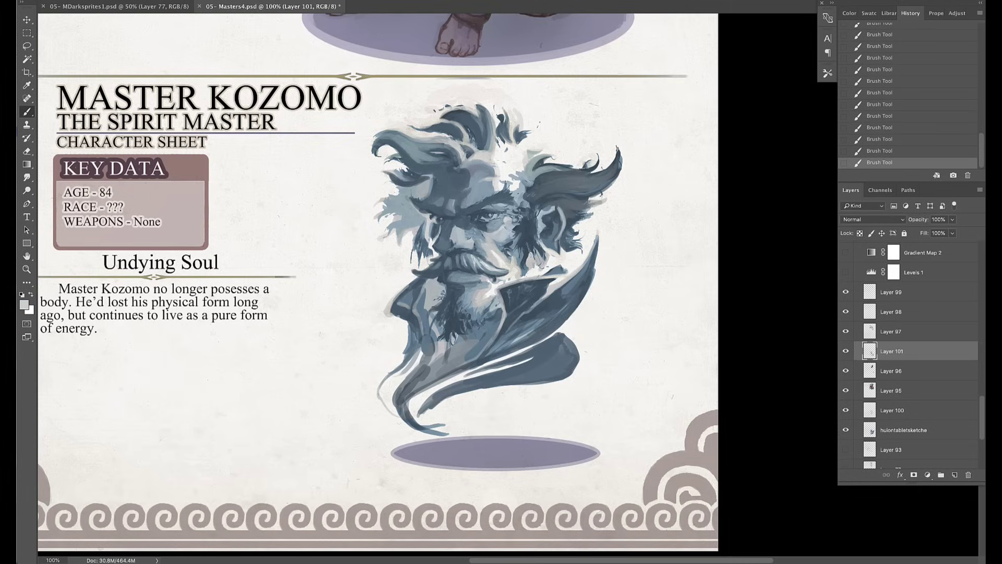
left_click_drag(405, 326, 384, 405)
left_click(470, 212, "alt")
left_click_drag(445, 308, 439, 363)
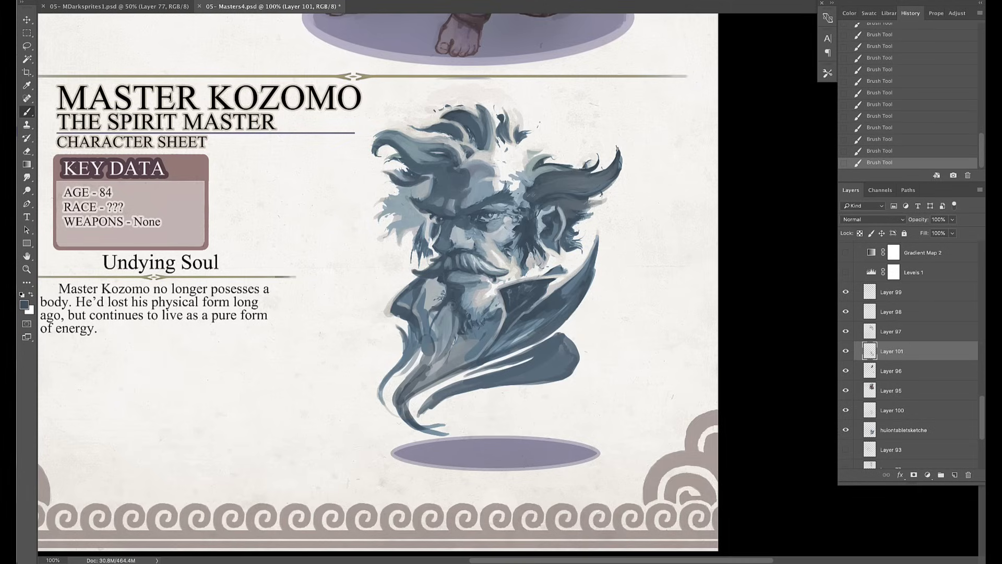
left_click_drag(441, 308, 435, 355)
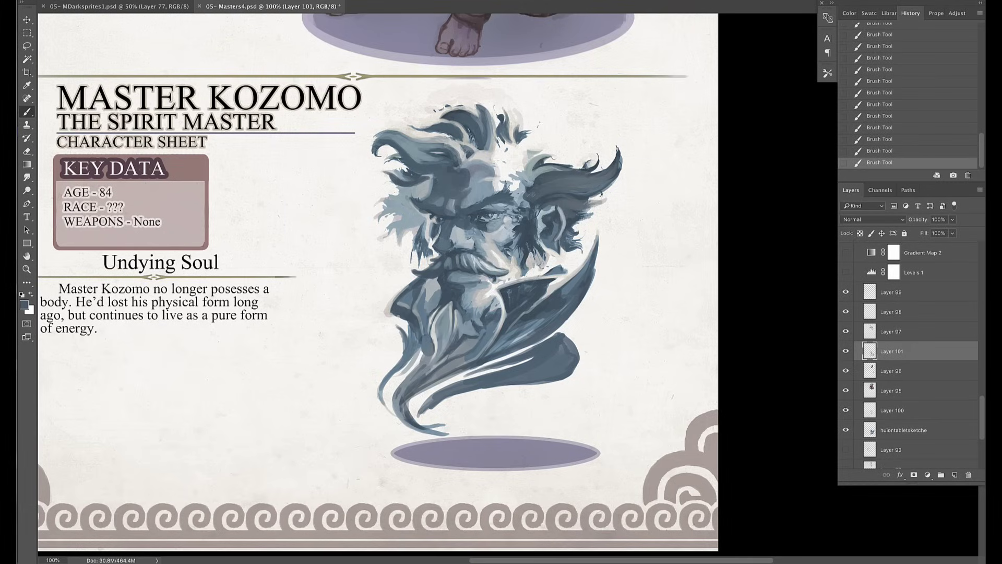
- Darken the robe's lower right and add lighter wisps to the beard's tail
left_click_drag(547, 313, 507, 343)
left_click(407, 412, "alt")
left_click_drag(412, 400, 449, 433)
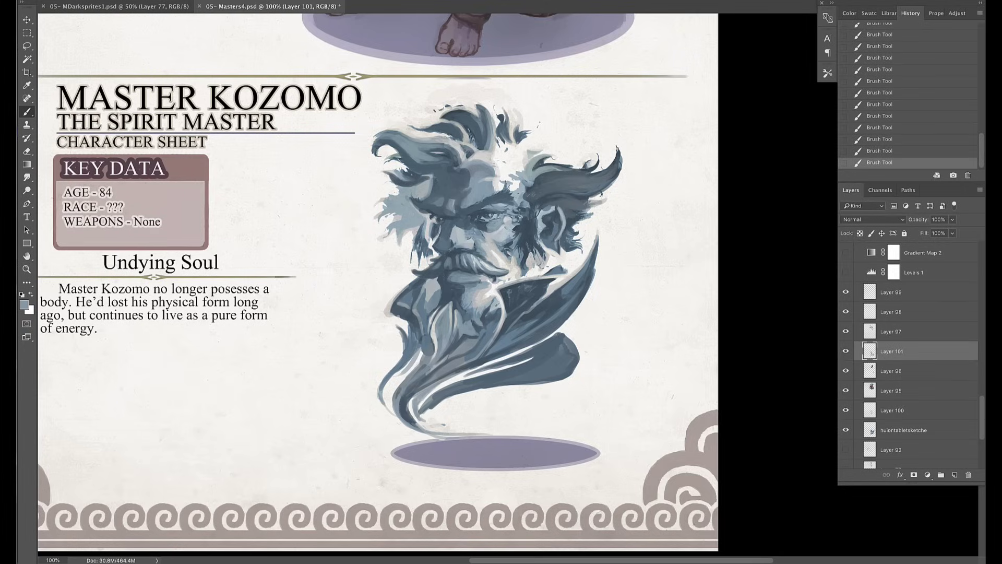
left_click_drag(434, 365, 516, 397)
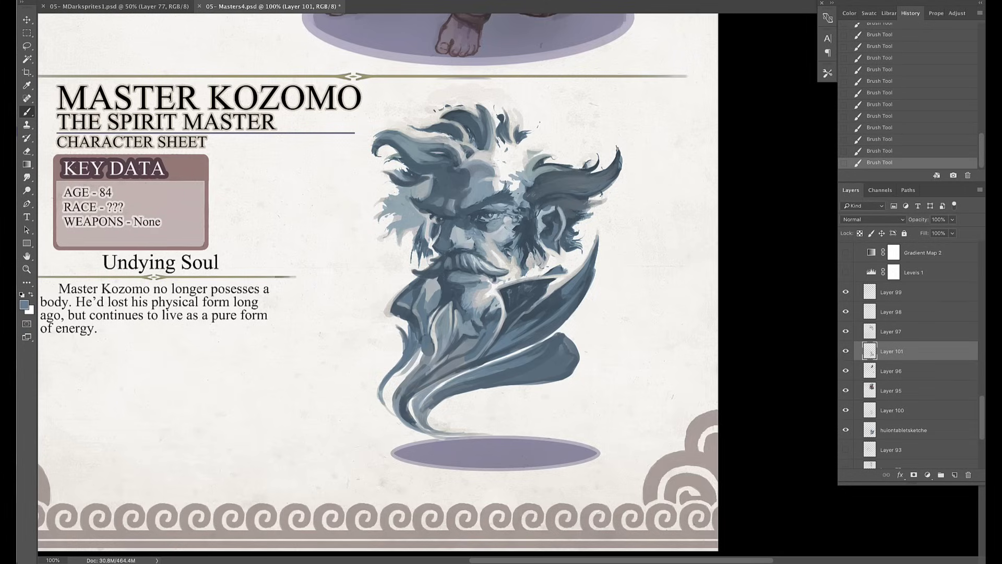
key("x")
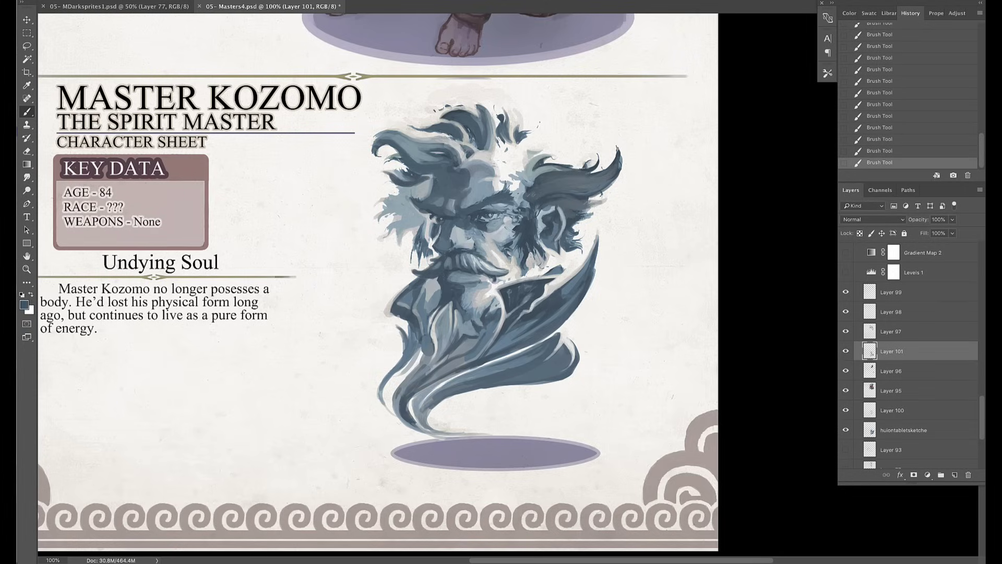
left_click_drag(512, 335, 519, 330)
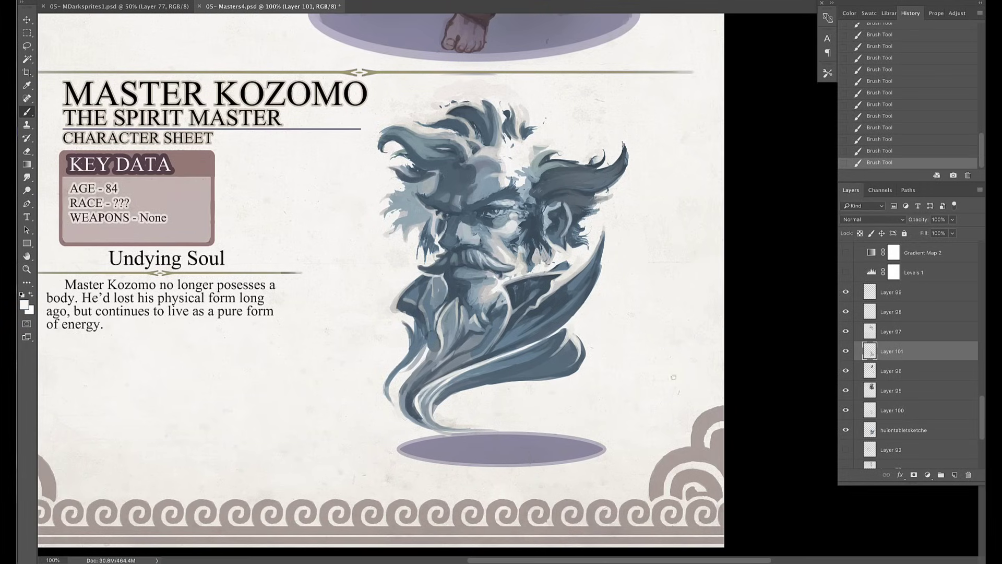
- Merge the repainted layer down and apply a grey Gradient Overlay layer style to Kozomo
key("ctrl+minus")
key("ctrl+e")
left_click(870, 350, "ctrl")
left_click(898, 410)
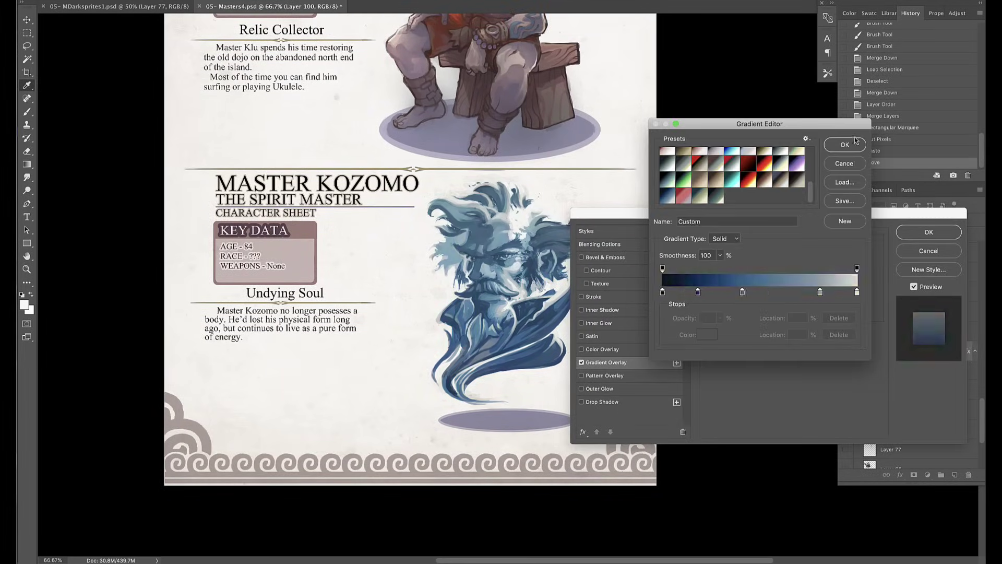
scroll(731, 178, "down", 3)
left_click(719, 200)
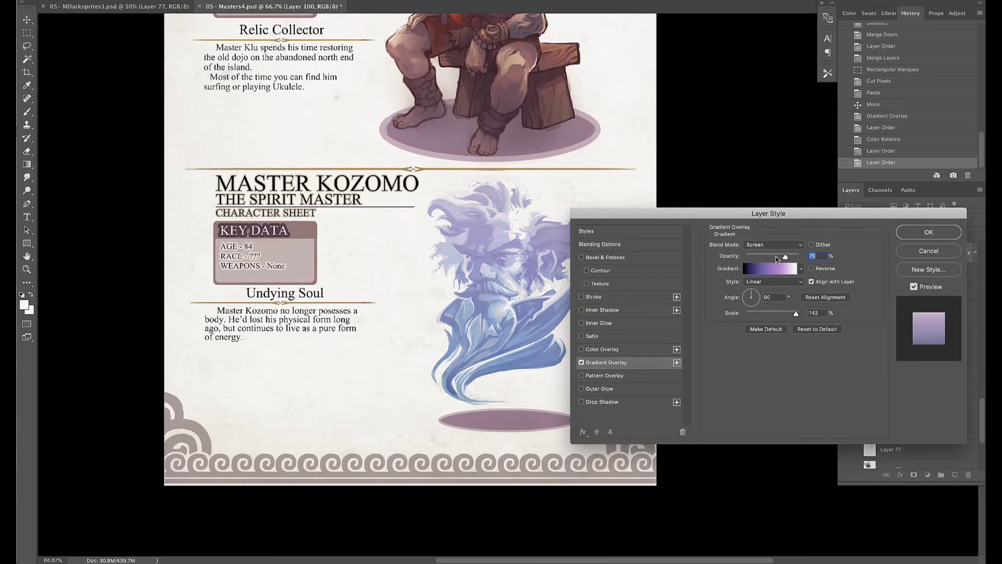
left_click(929, 232)
- Liquify the right horn up-right and tail down-left, then paint wisps at the tail's bottom
left_click(282, 40)
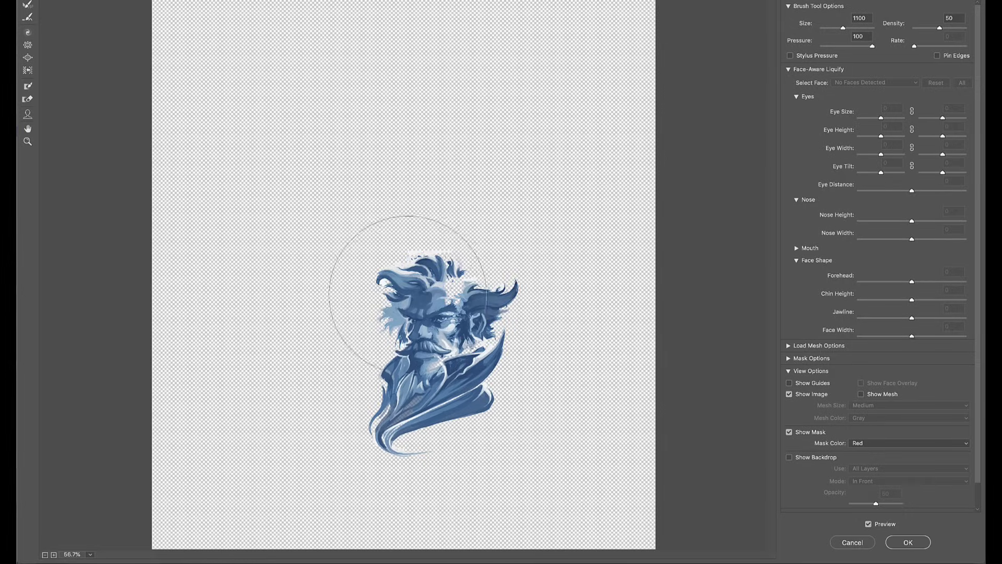
left_click_drag(508, 282, 528, 240)
left_click_drag(443, 365, 425, 407)
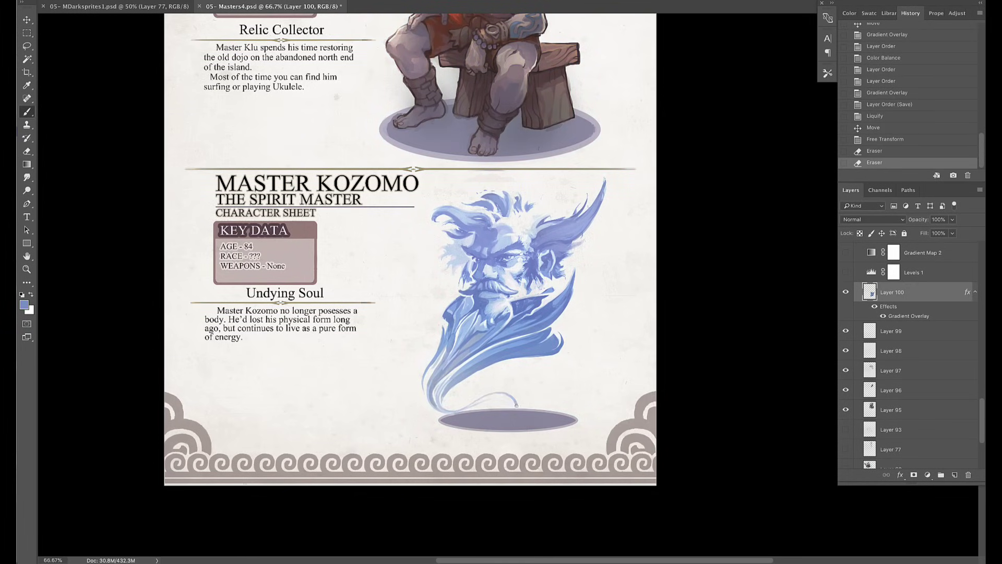
left_click_drag(488, 412, 512, 392)
mouse_move(446, 409)
left_mouse_down()
mouse_move(491, 396)
mouse_move(496, 347)
left_mouse_up()
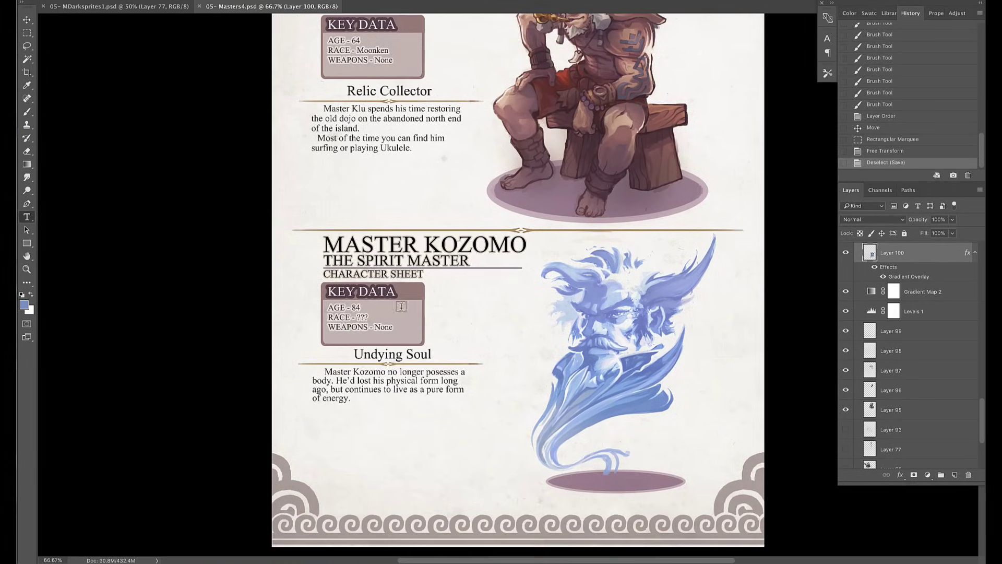
- Change the race to Moonken and insert 'in our dimension' after 'body' in the description
left_click(401, 307)
type("Moonken")
left_click(350, 398)
type("In our dimension. Oc")
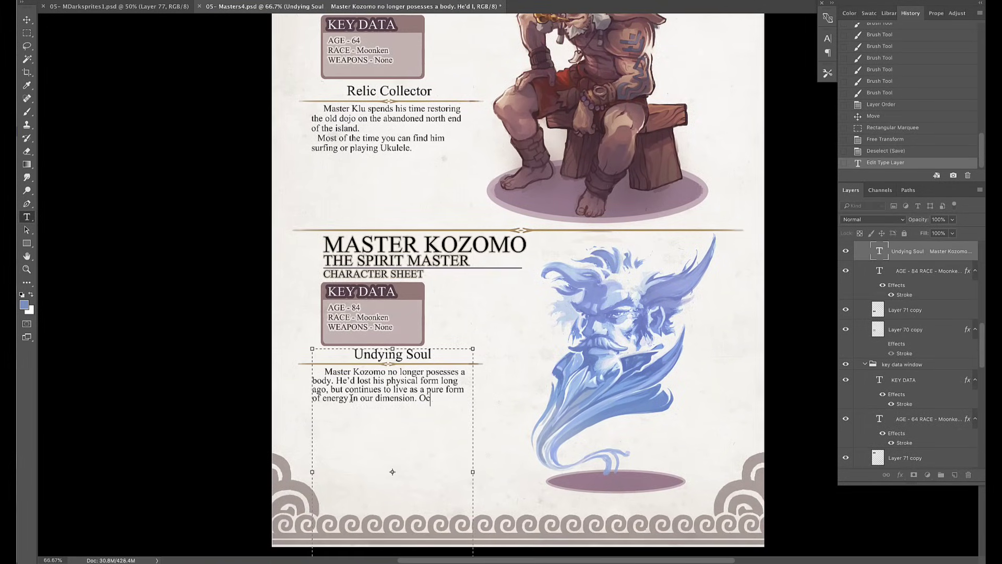
key("BackSpace")
key("BackSpace")
key("BackSpace")
left_click(334, 381)
type("in our dimension")
- Add 'continues to phase shift between realities' and say his true physical form exists in a distant universe
left_click(398, 389)
type("and continues to phase shift between realities.")
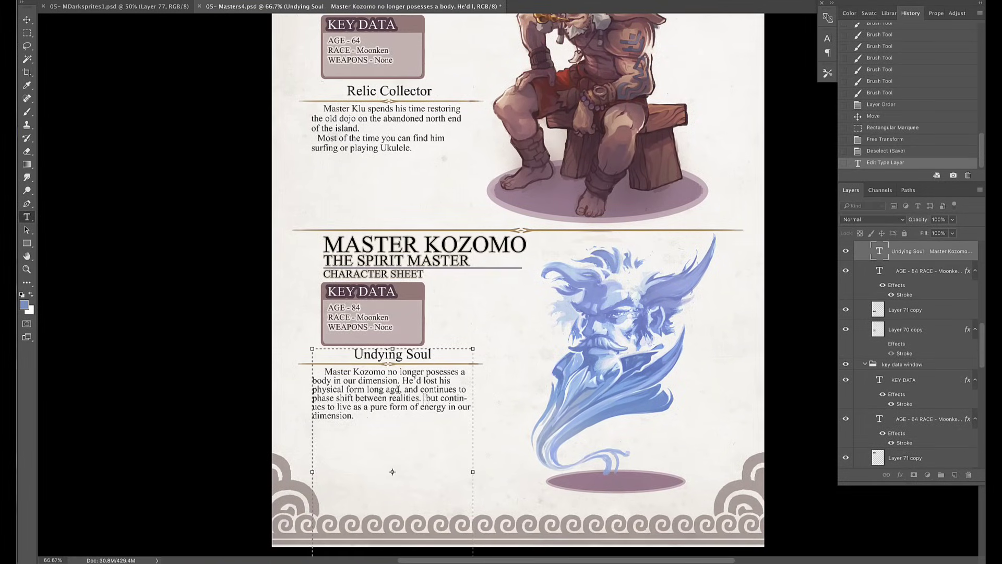
key("Delete")
key("Delete")
key("Delete")
key("Delete")
key("Delete")
key("Delete")
key("Delete")
key("Delete")
key("Delete")
key("Delete")
key("Delete")
key("Delete")
key("Delete")
type("In our world he seems")
left_click_drag(413, 416, 339, 415)
type(", but in some distant uni")
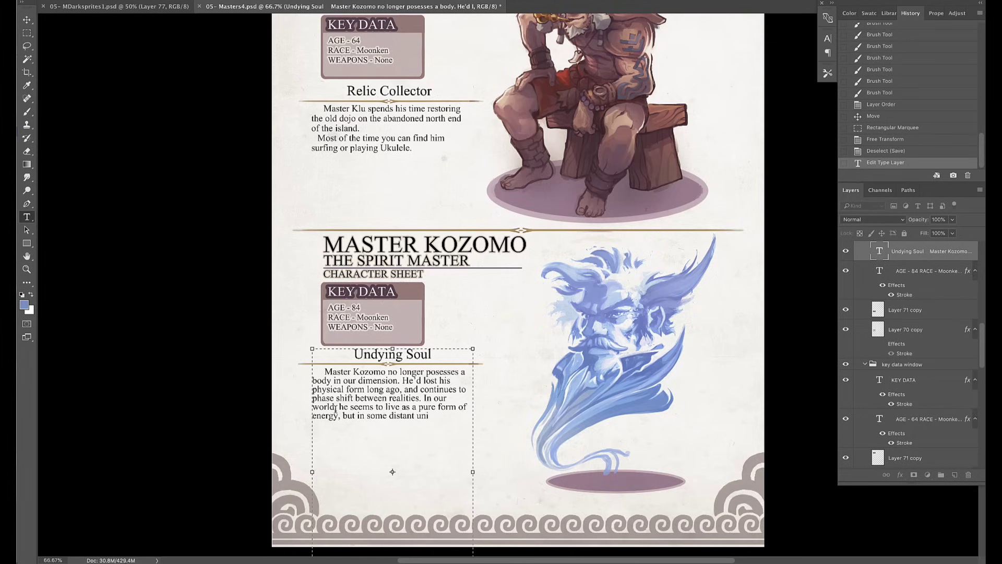
type("verse beyond time and space, he")
type("his true physical form exists in")
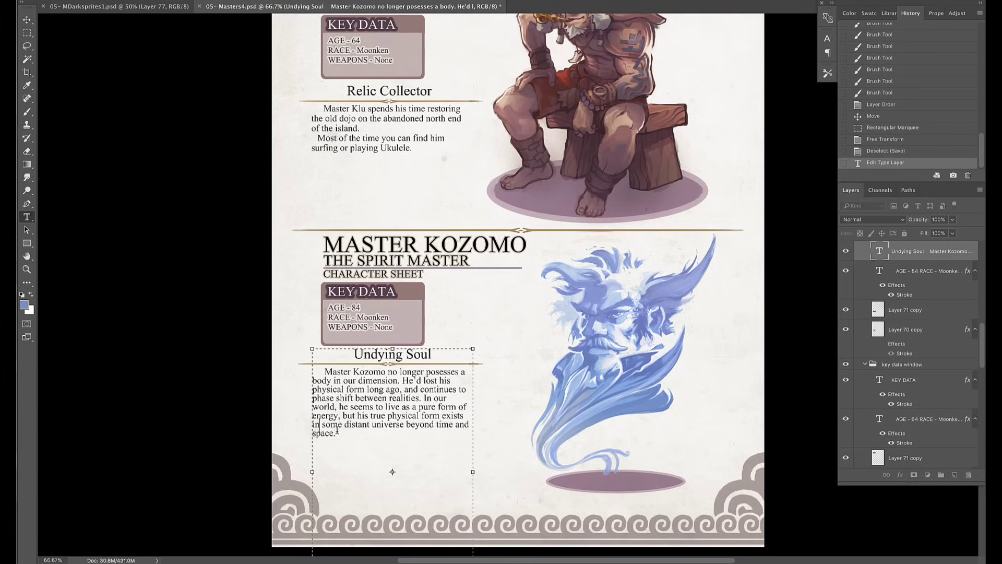
type("is unaware of")
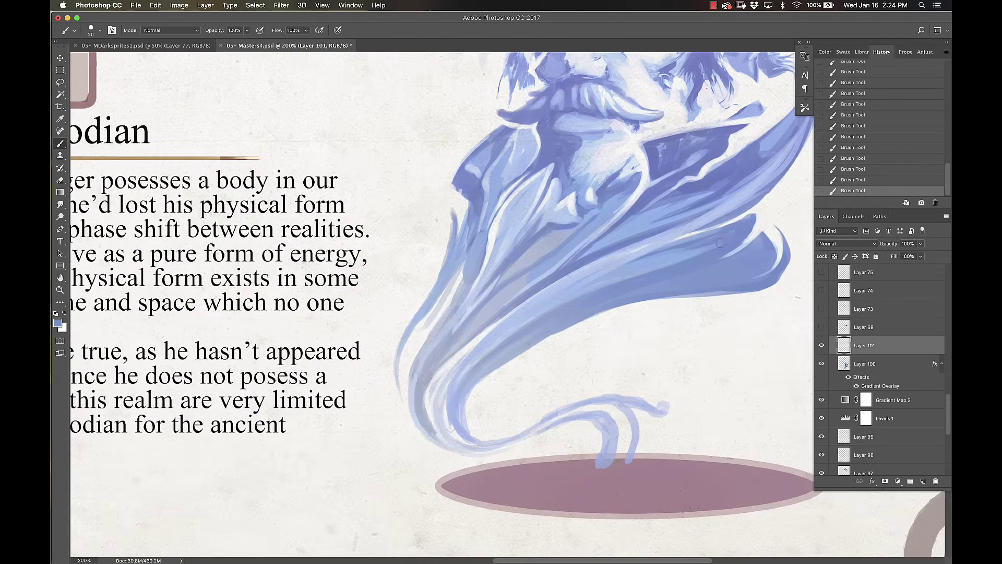
- Zoom out to the whole character sheet and save the document
left_click(876, 436)
scroll(877, 392, "down", 3)
key("super+minus")
key("super+minus")
key("super+s")
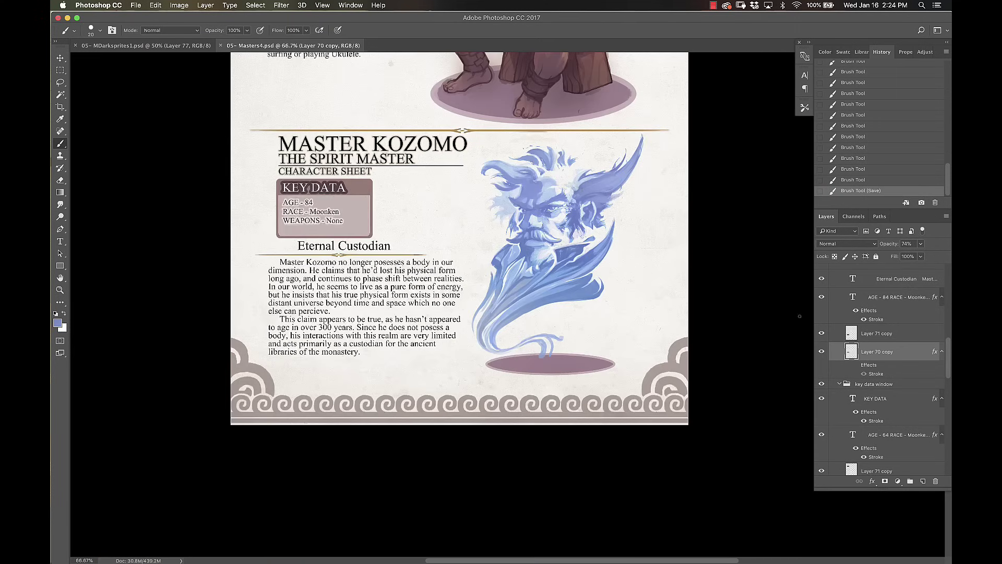
- On Layer 101, paint a pale wisp extending Kozomo's right horn and a darker blue stroke across his cloak
left_click(865, 463)
scroll(877, 391, "down", 3)
mouse_move(597, 214)
left_mouse_down()
mouse_move(588, 203)
mouse_move(663, 193)
left_mouse_up()
key("bracketright")
key("bracketright")
left_click(647, 209, "alt")
left_click(638, 197, "alt")
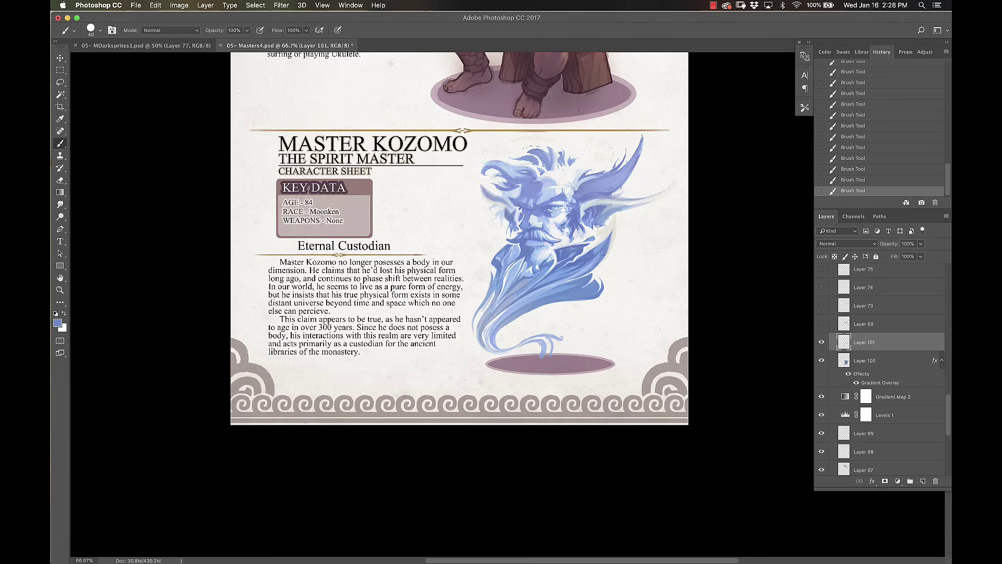
left_click(585, 261, "alt")
left_click_drag(589, 266, 532, 294)
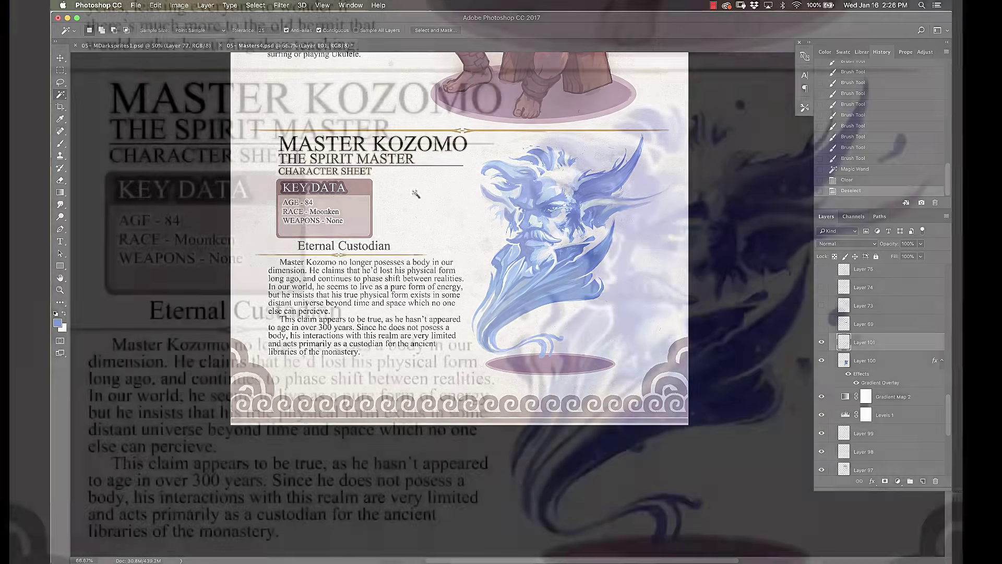